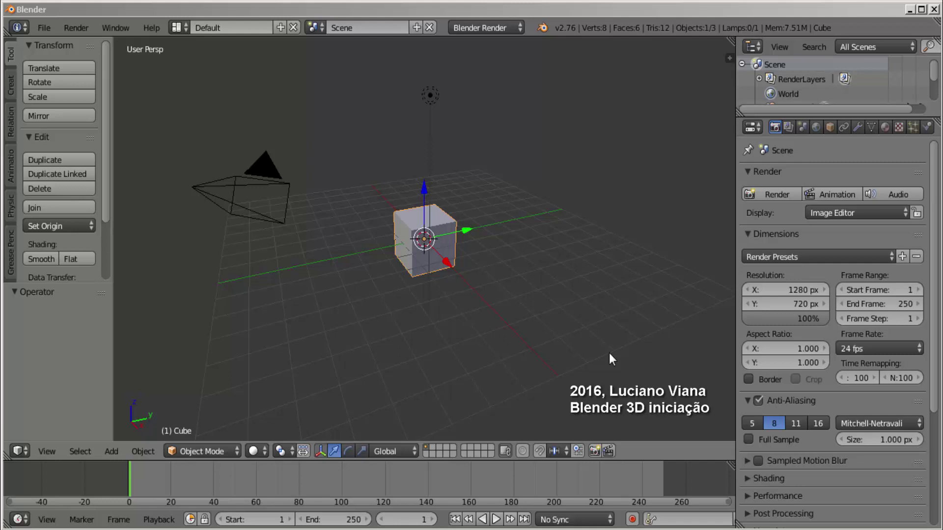
Step: Delete the default cube from the scene
right_click(430, 216)
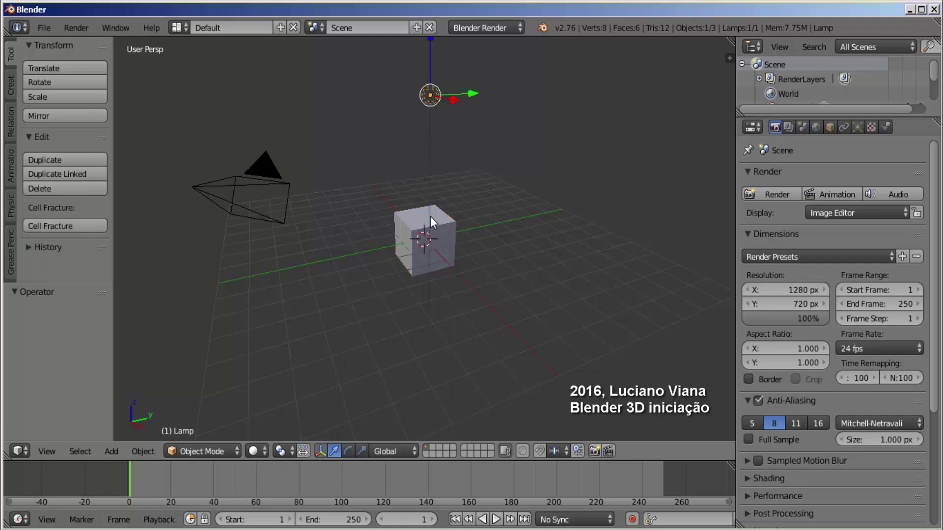
right_click(430, 216)
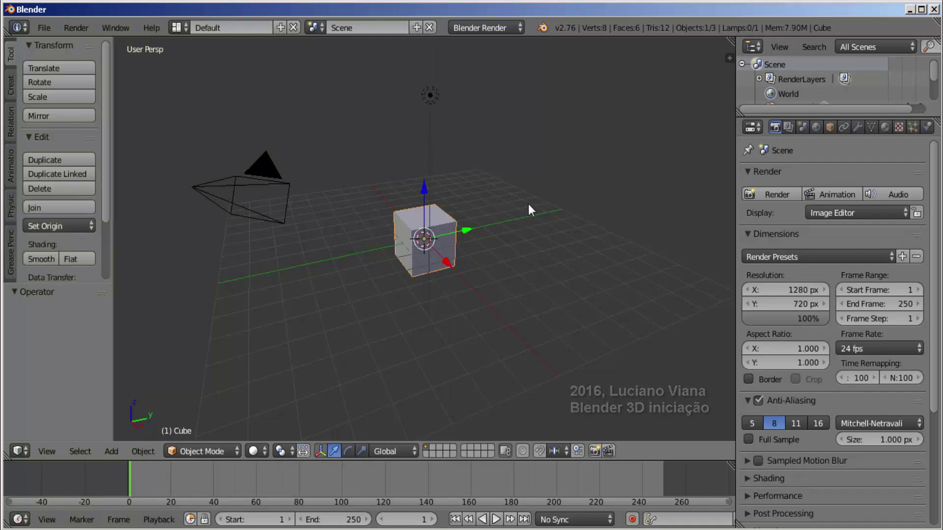
key("x")
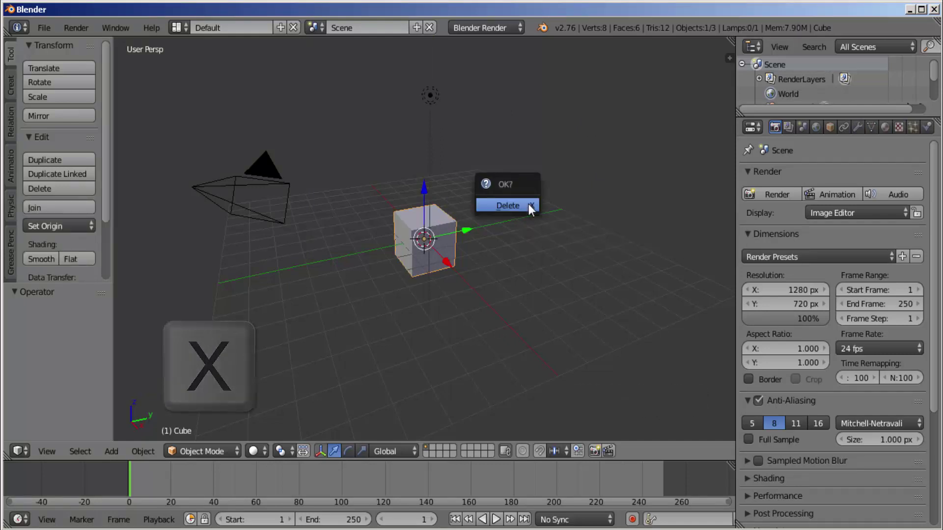
left_click(528, 205)
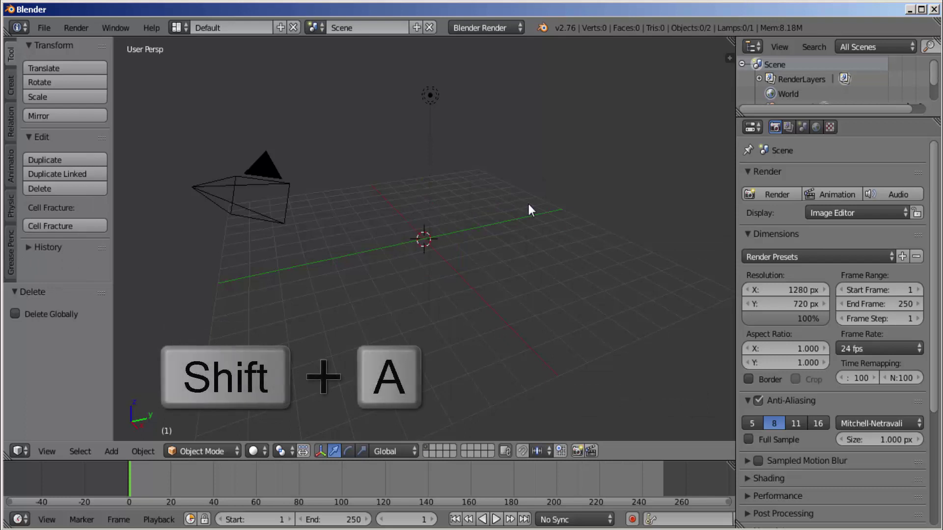
Step: Add a mesh cylinder and rotate it 90° about Y so it lies sideways
key("shift+a")
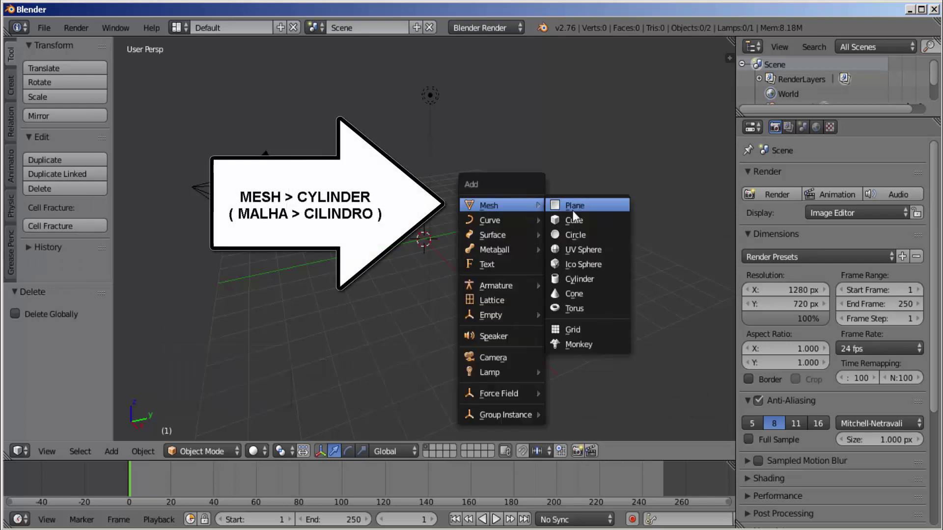
left_click(579, 278)
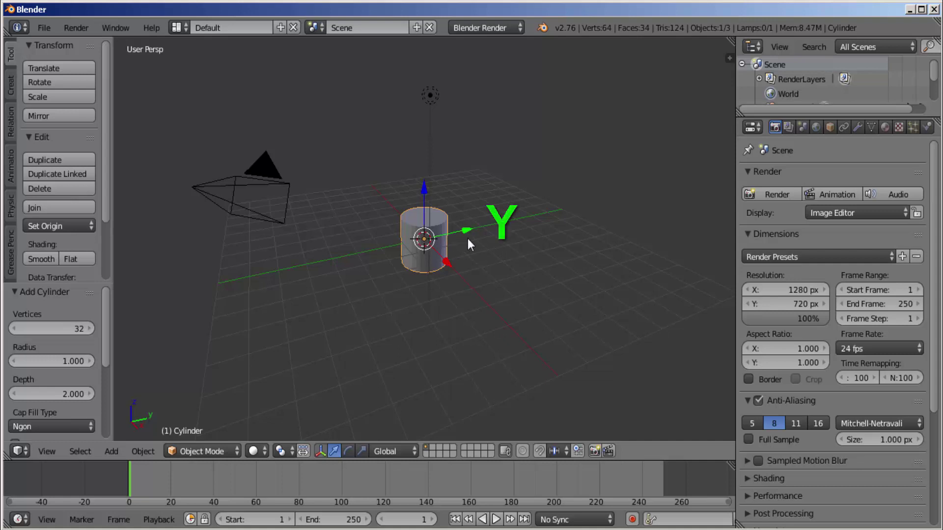
key("r")
key("y")
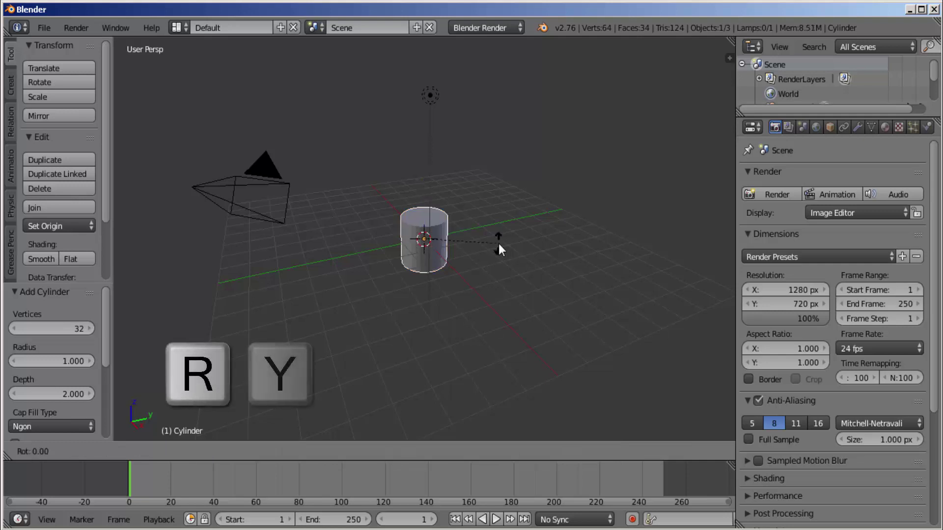
key("9")
key("0")
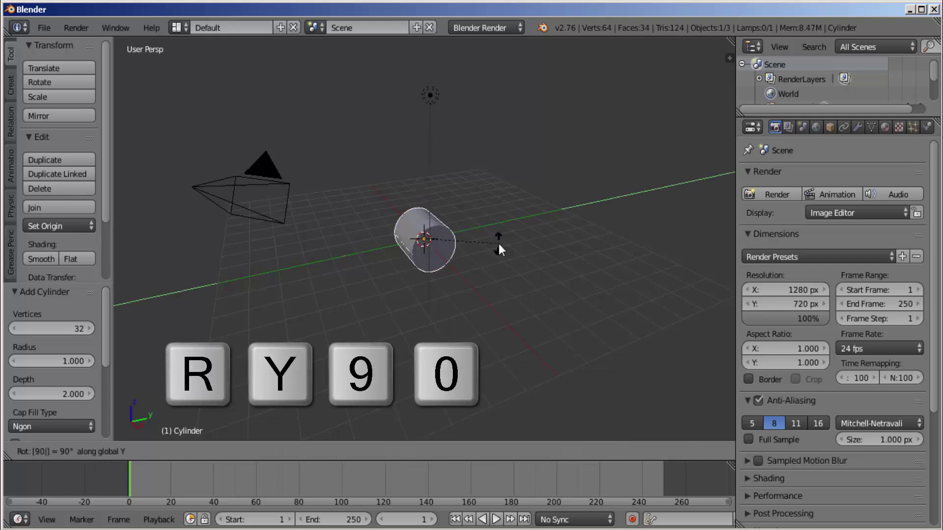
left_click(499, 243)
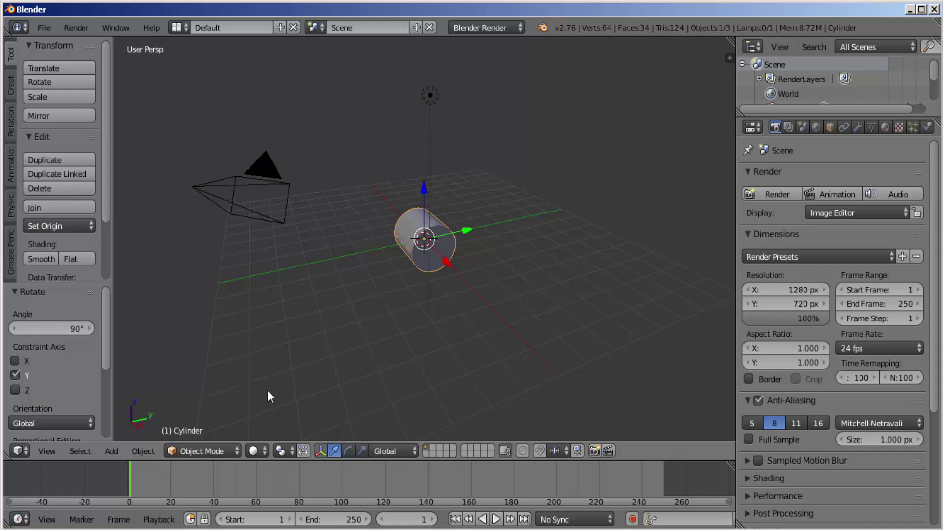
Step: Put the cylinder into Edit Mode with Face select mode active
left_click(232, 452)
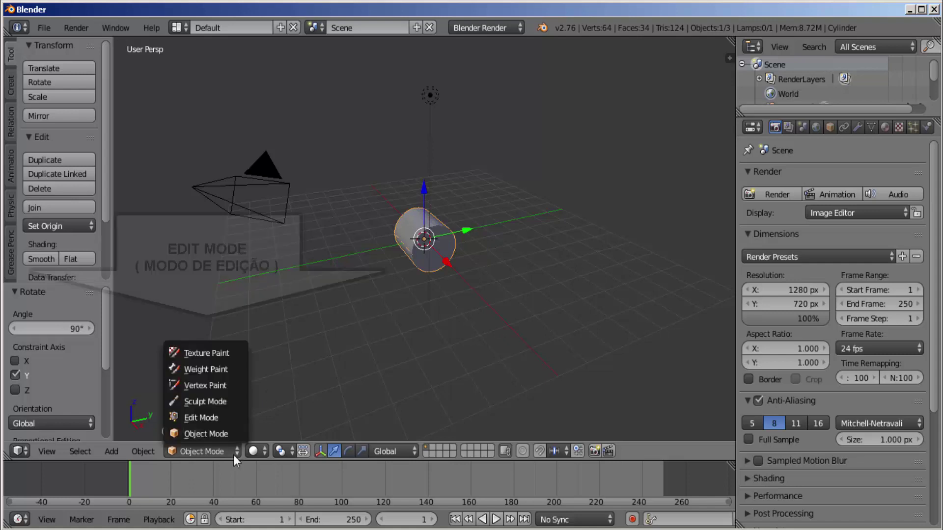
left_click(223, 417)
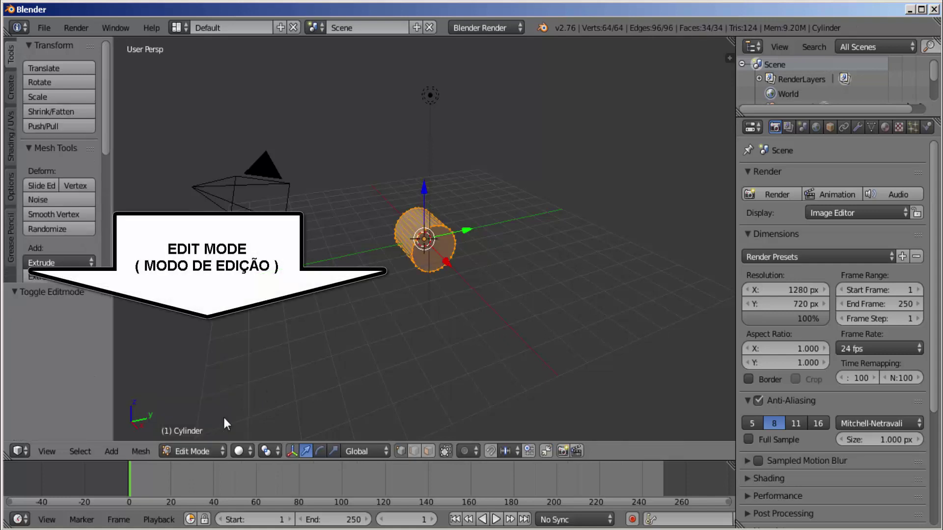
scroll(455, 375, "up", 3)
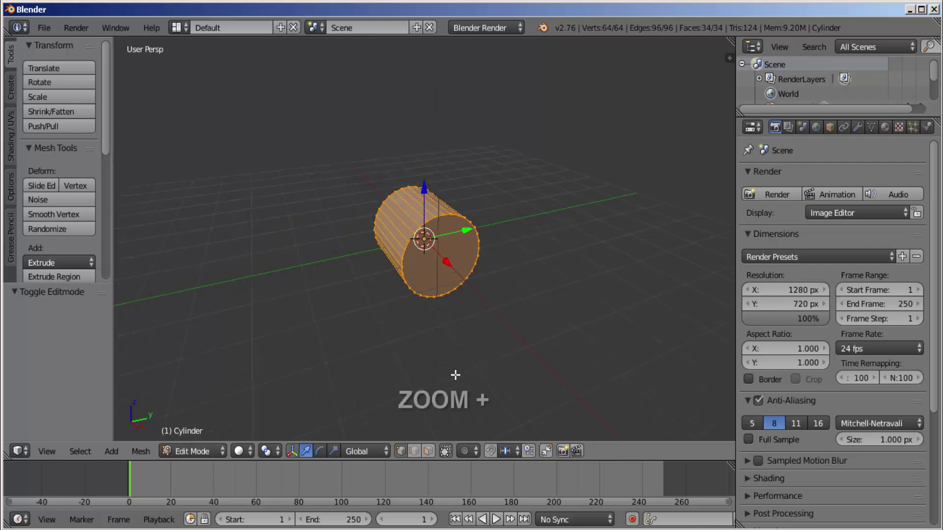
scroll(455, 375, "up", 1)
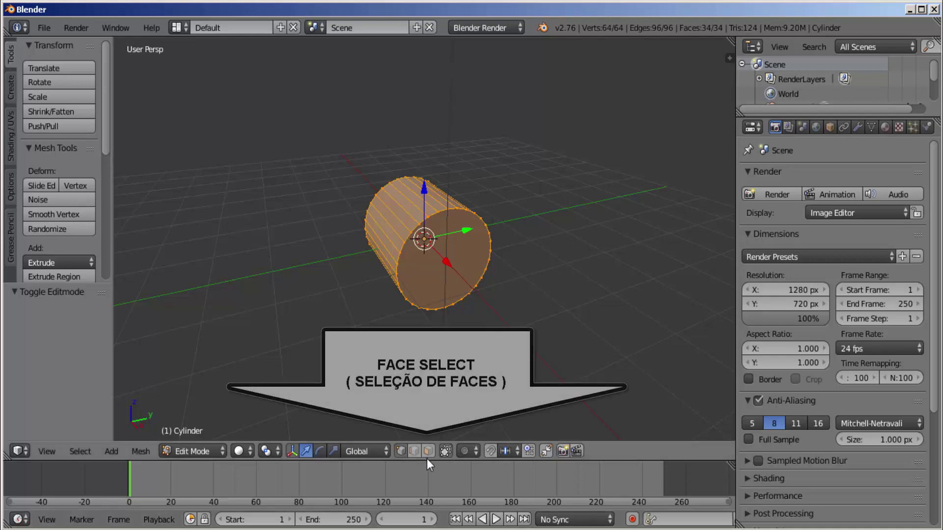
left_click(428, 452)
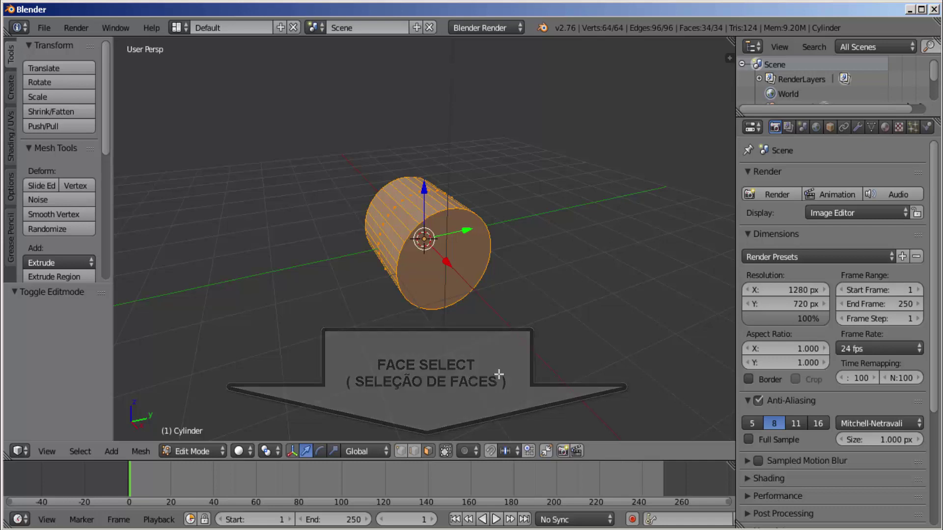
Step: Extrude the cylinder's front cap face twice along X, by 0.917 then 1.030
right_click(455, 253)
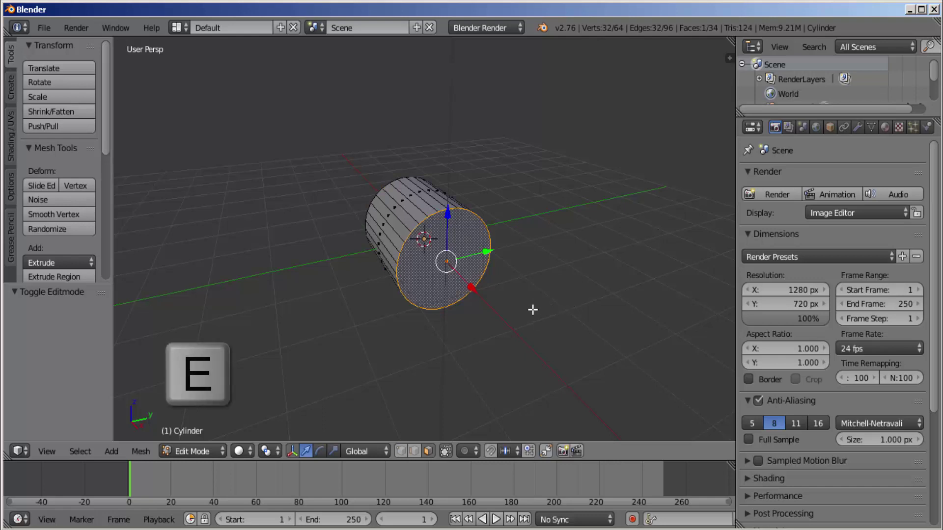
key("e")
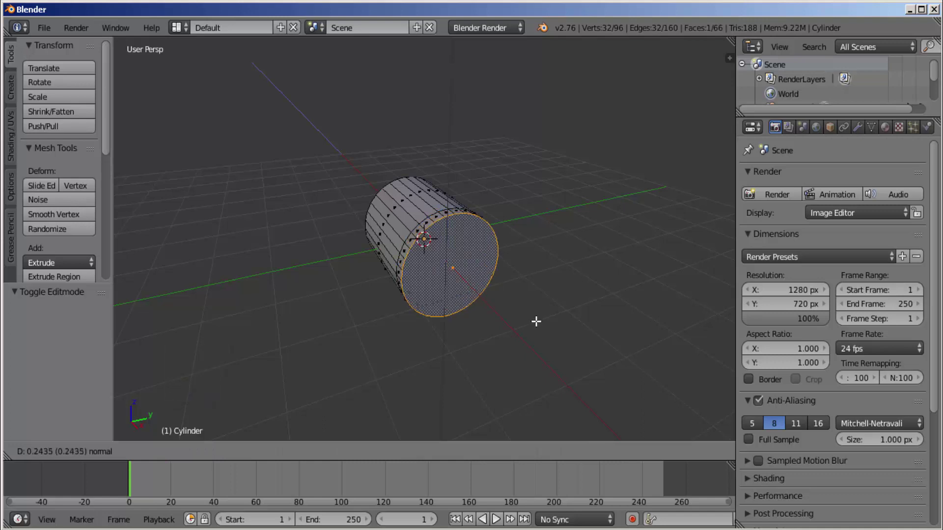
left_click(550, 345)
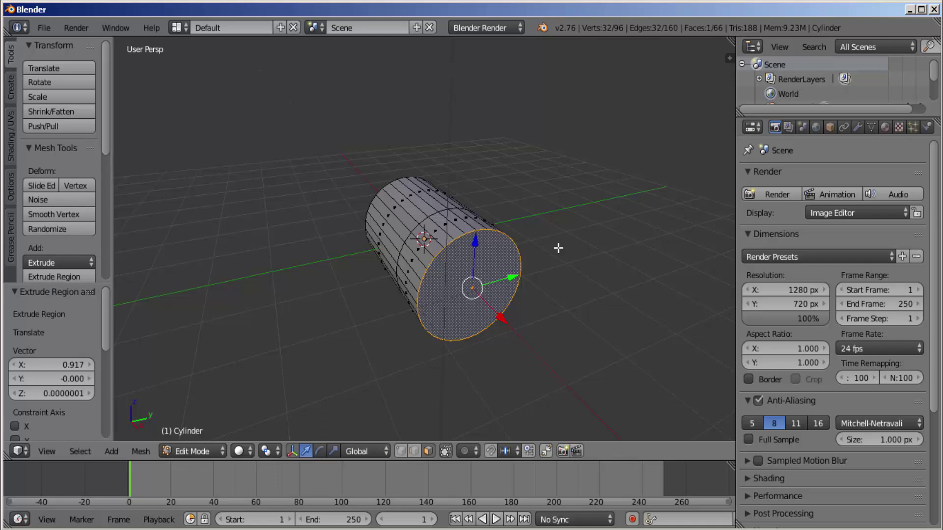
key("e")
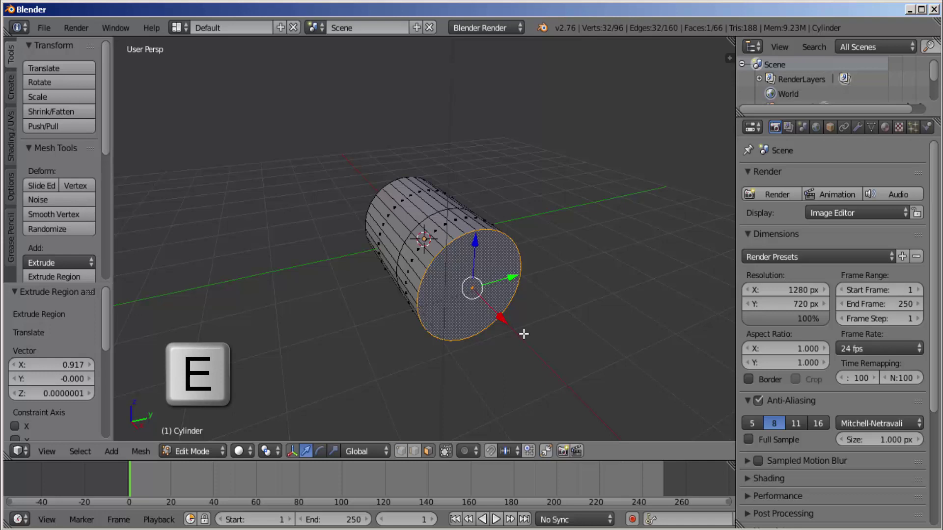
left_click(558, 377)
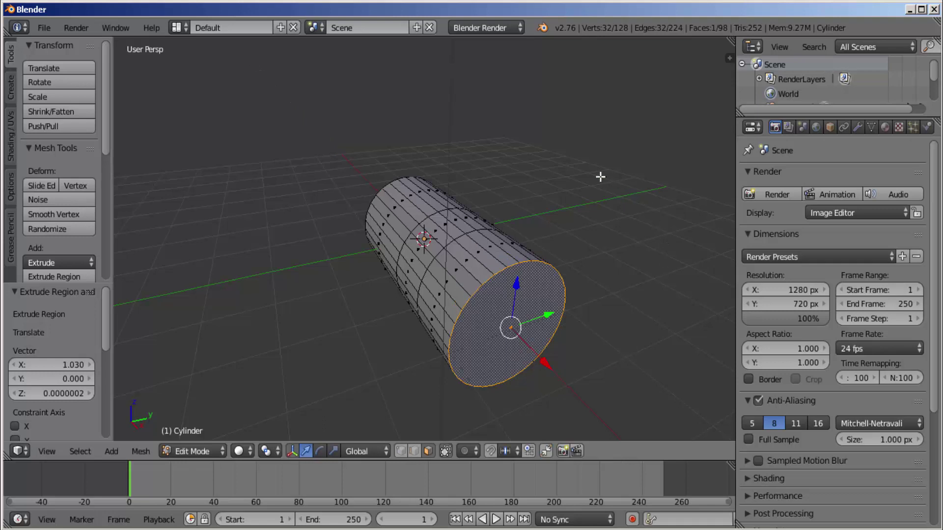
key("alt")
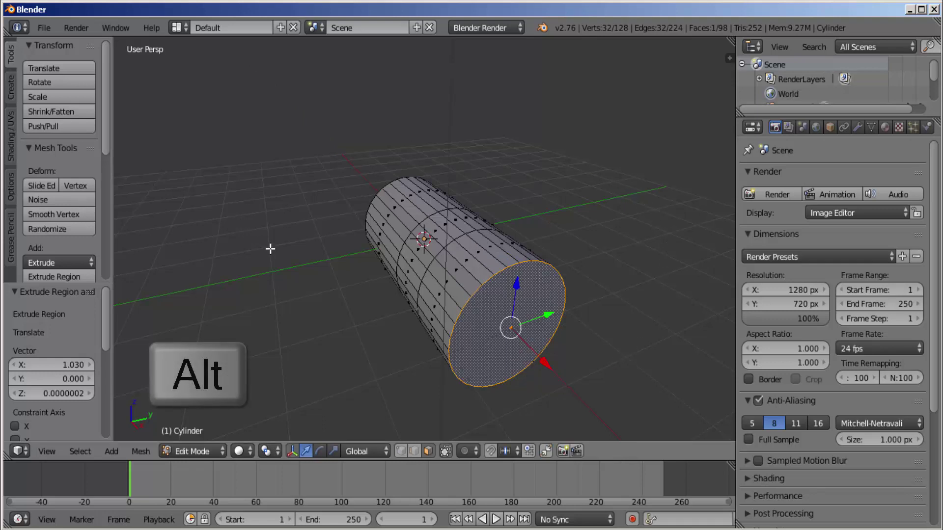
Step: Extrude the middle face ring in place and scale it to 0.751 as a groove
left_click(416, 253, "alt")
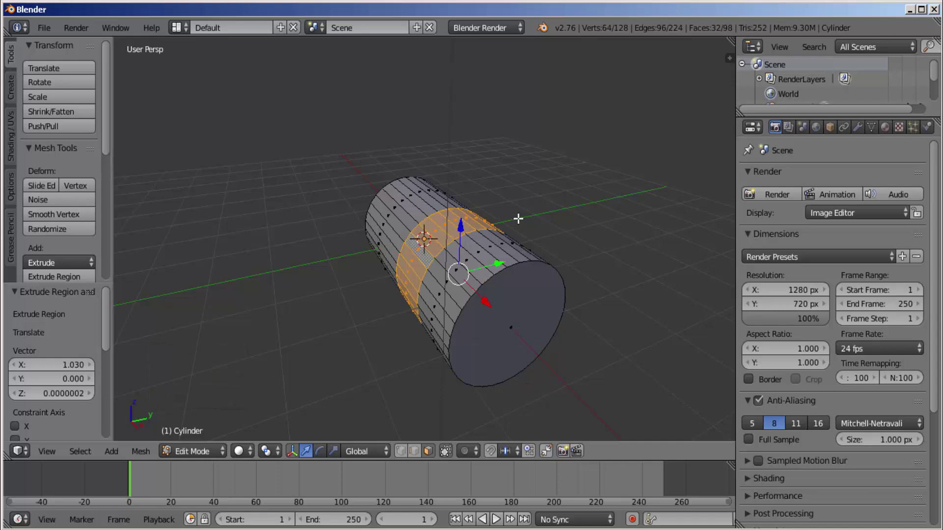
mouse_move(518, 219)
middle_mouse_down()
mouse_move(385, 140)
mouse_move(347, 95)
mouse_move(446, 120)
mouse_move(532, 185)
mouse_move(519, 216)
middle_mouse_up()
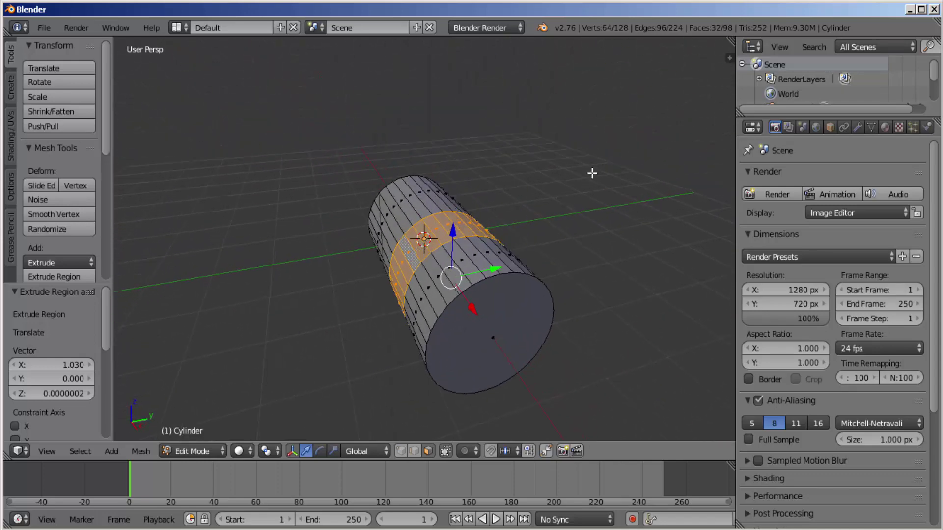
key("e")
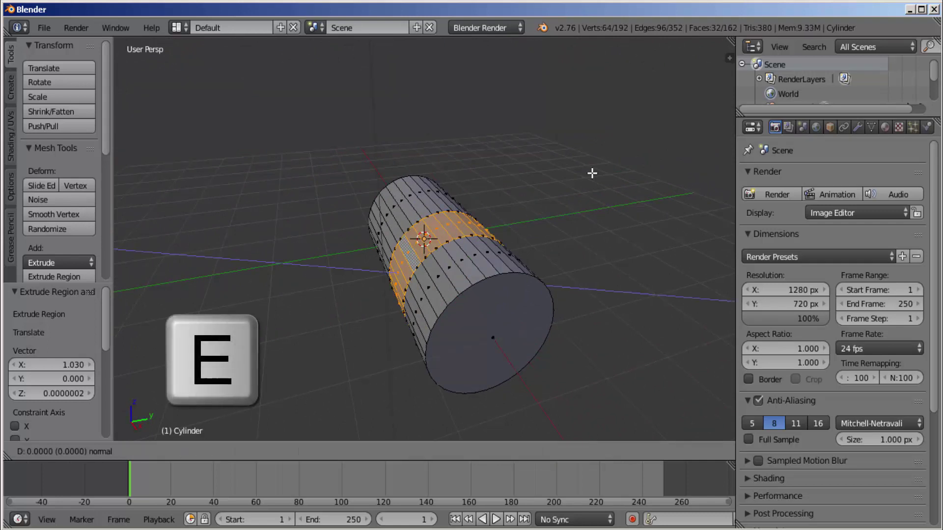
key("Escape")
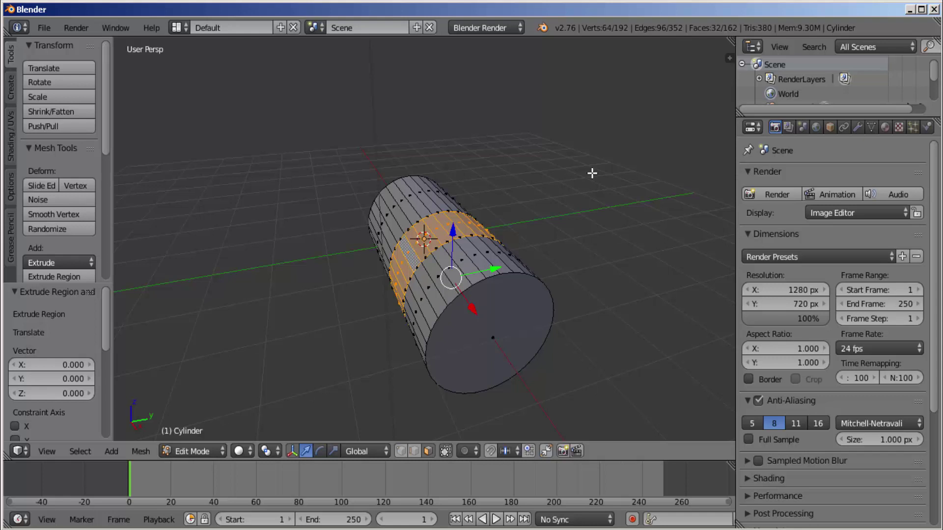
key("s")
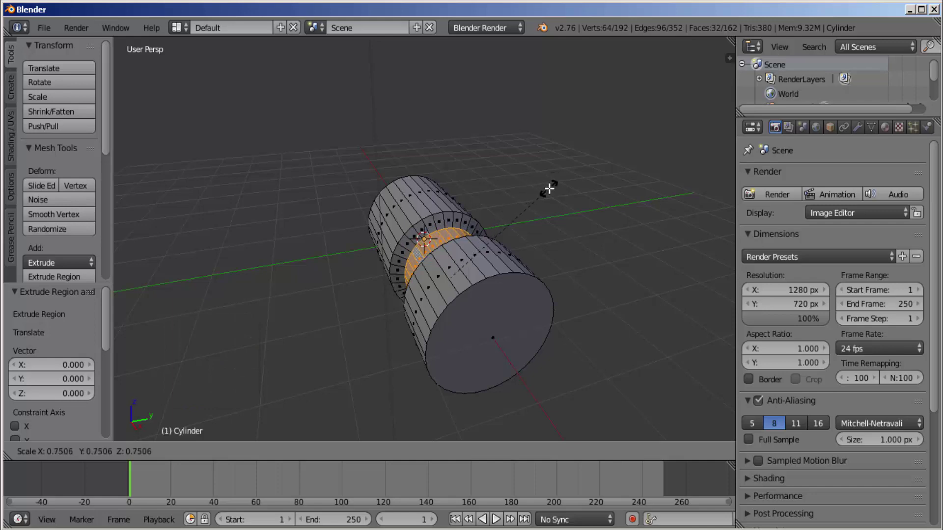
left_click(549, 189)
middle_click_drag(326, 281, 508, 275)
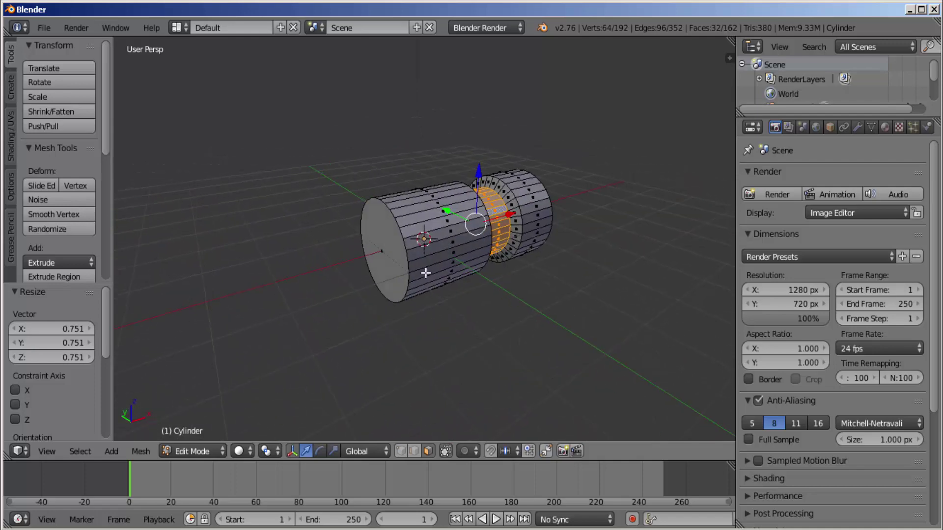
Step: Extrude the hilt's end cap 1.910 along X and select the new section's face loop
right_click(384, 244)
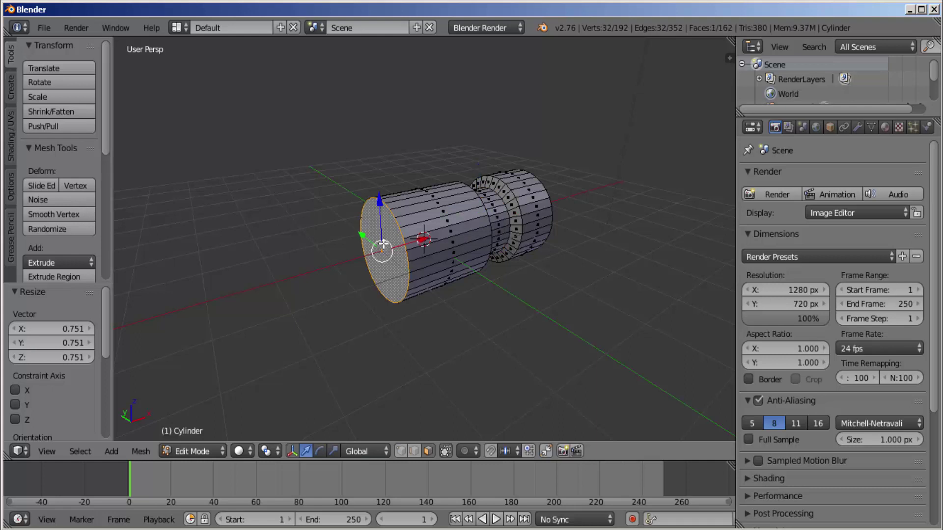
key("e")
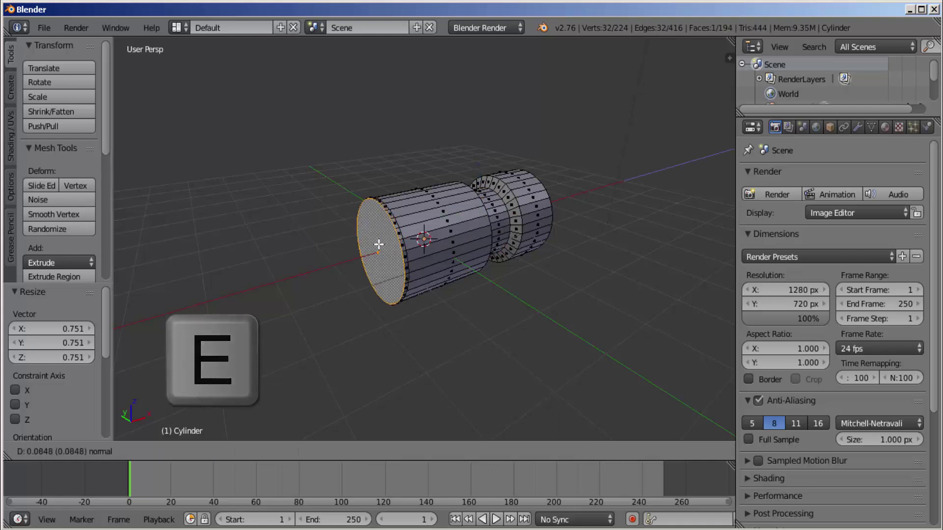
left_click(313, 253)
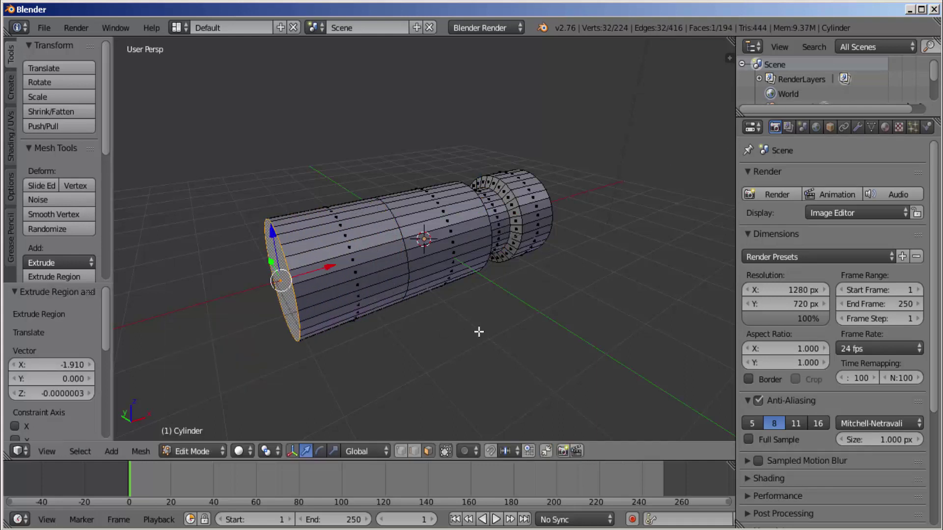
middle_click_drag(480, 331, 440, 327)
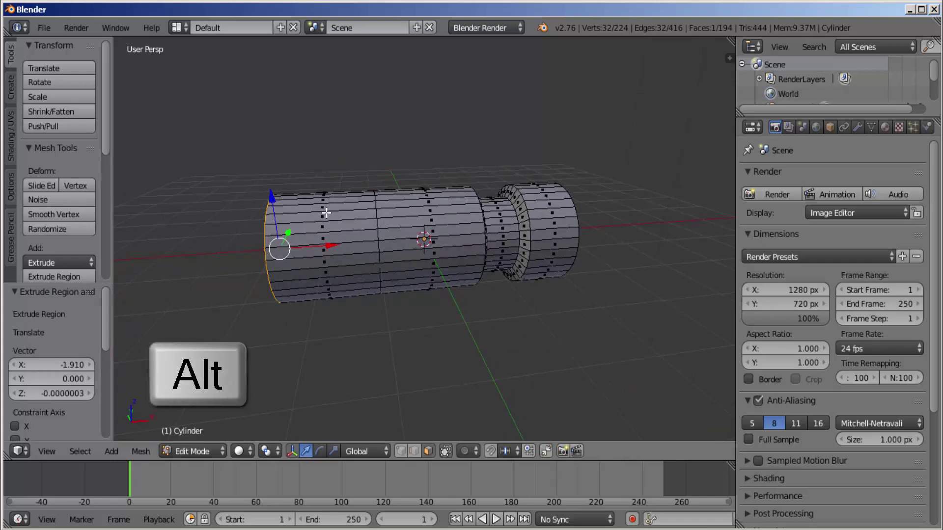
left_click(326, 212, "alt")
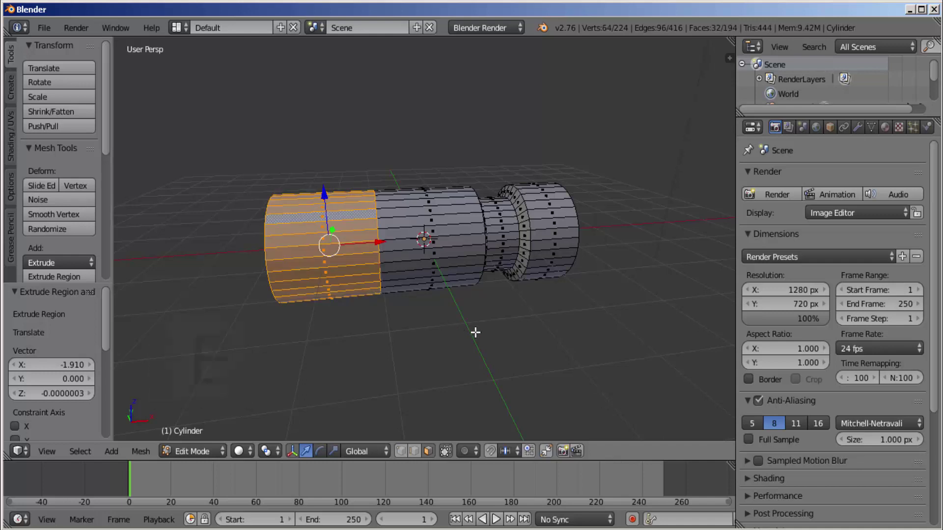
Step: Extrude the face loop in place, shrink it into a narrow waist, and slide it forward
key("e")
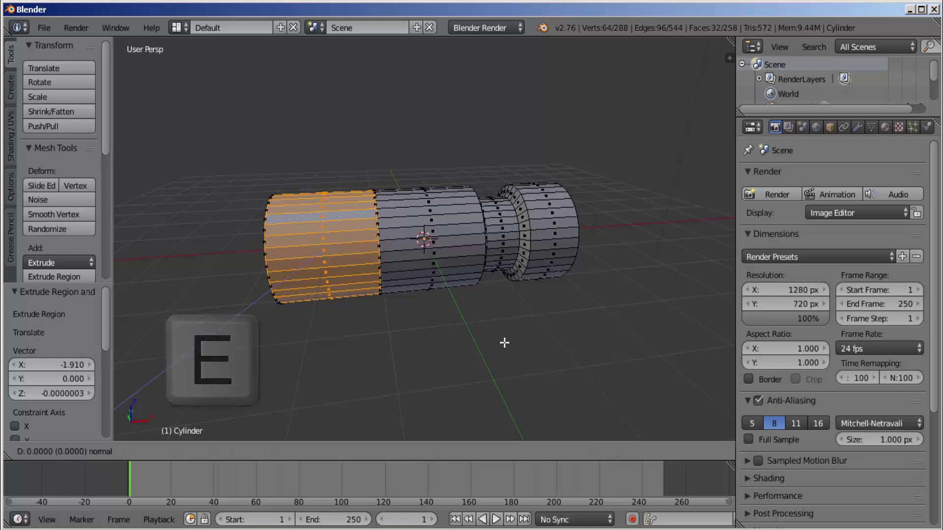
key("Escape")
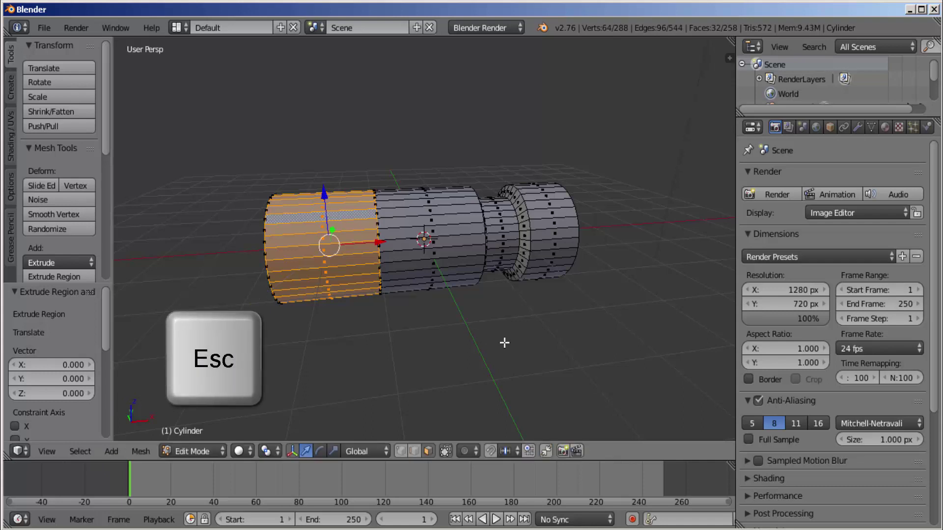
key("s")
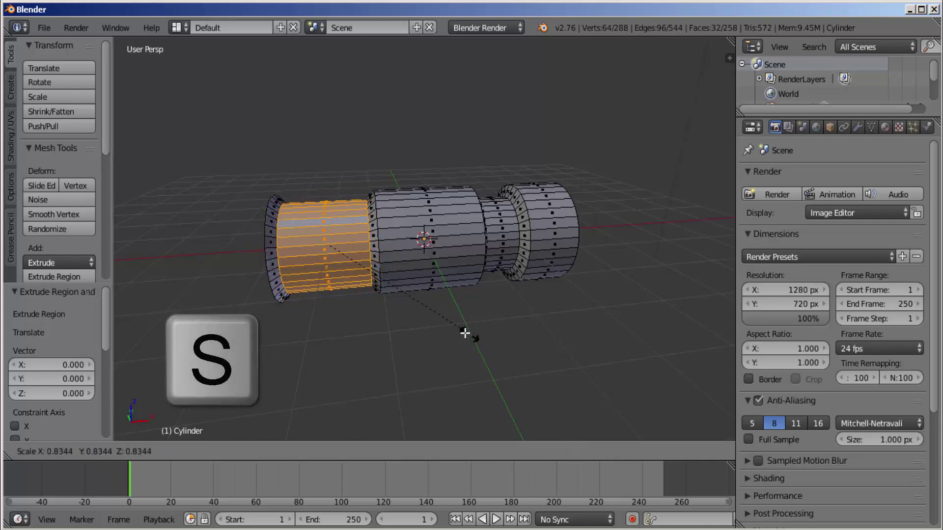
left_click(408, 318)
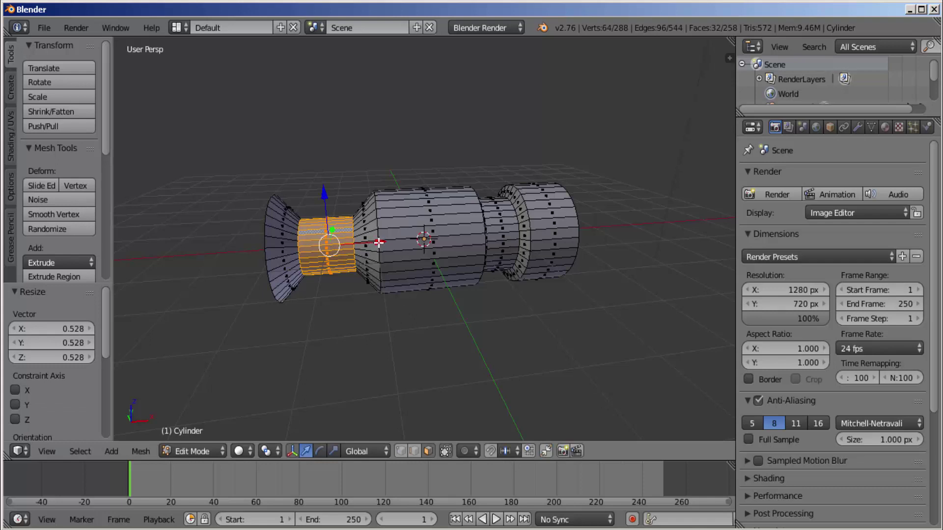
left_click_drag(379, 242, 366, 245)
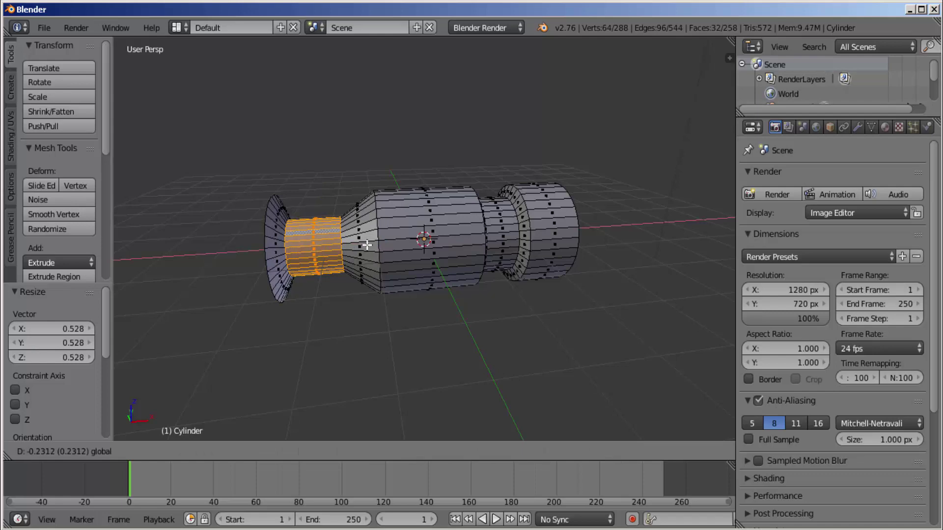
left_click_drag(366, 245, 367, 244)
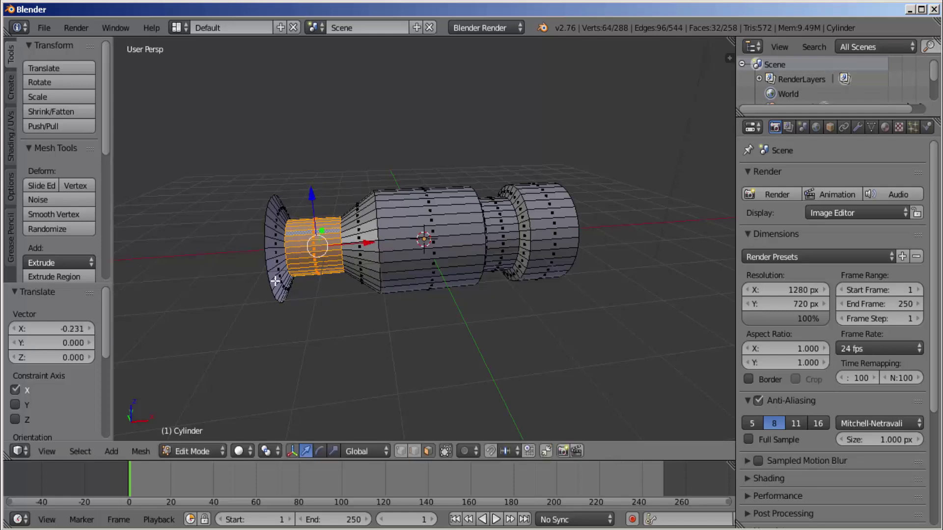
Step: Push the end disc 0.599 out along X and scale it to 0.740 for a flared end
middle_click_drag(276, 286, 344, 276)
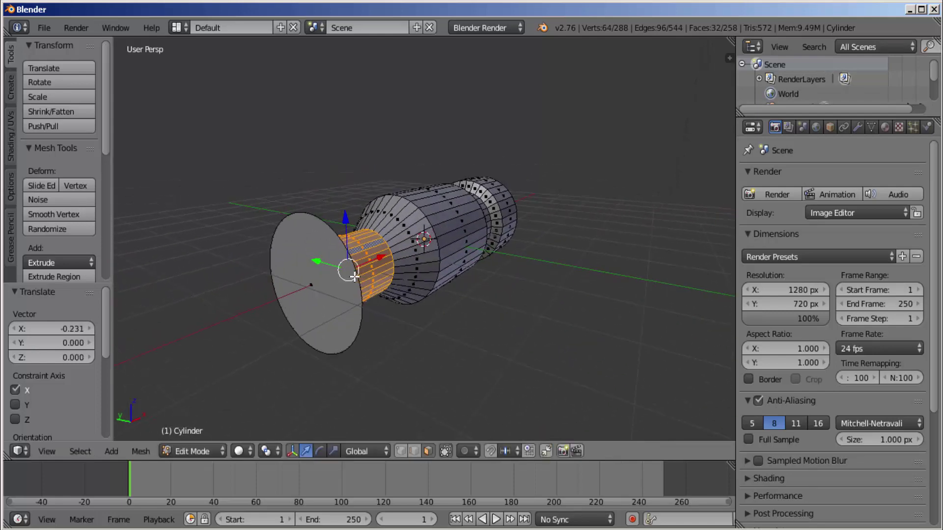
right_click(306, 276)
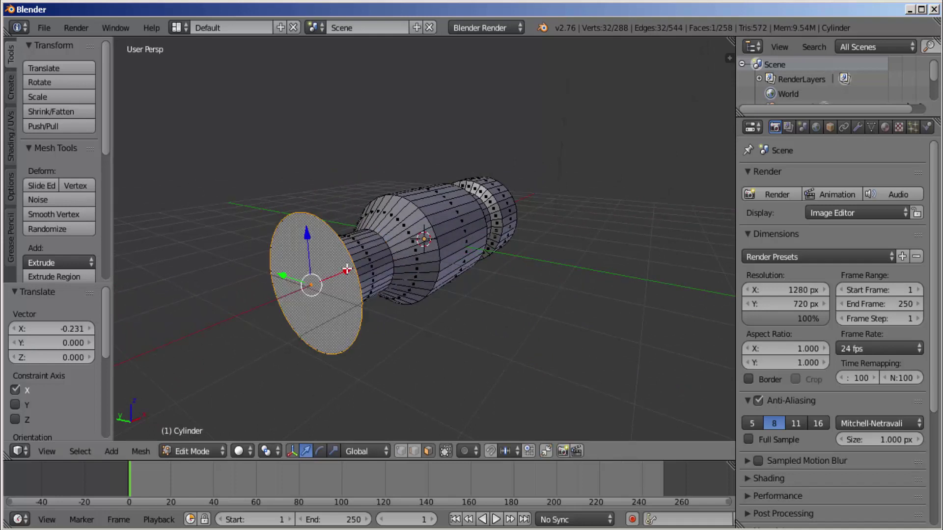
key("g")
key("x")
left_click(328, 276)
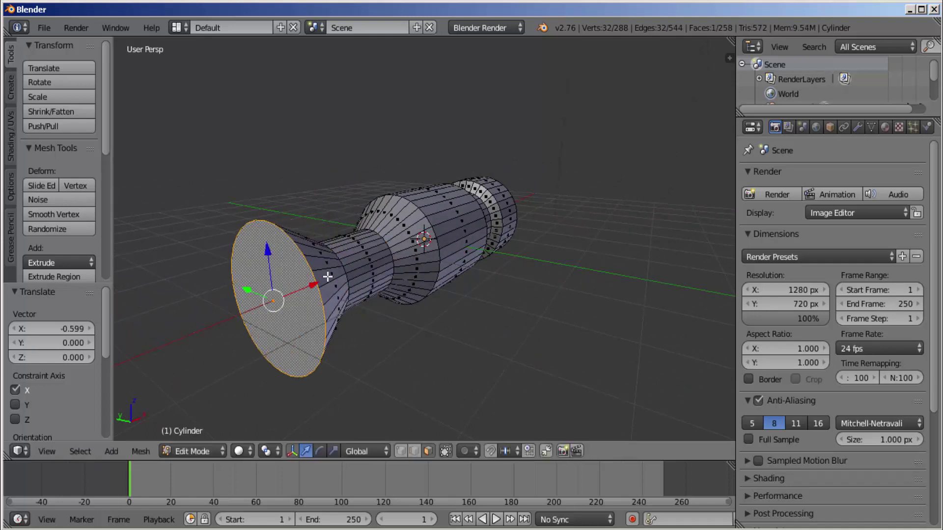
mouse_move(328, 276)
middle_mouse_down()
mouse_move(429, 331)
mouse_move(379, 312)
middle_mouse_up()
key("s")
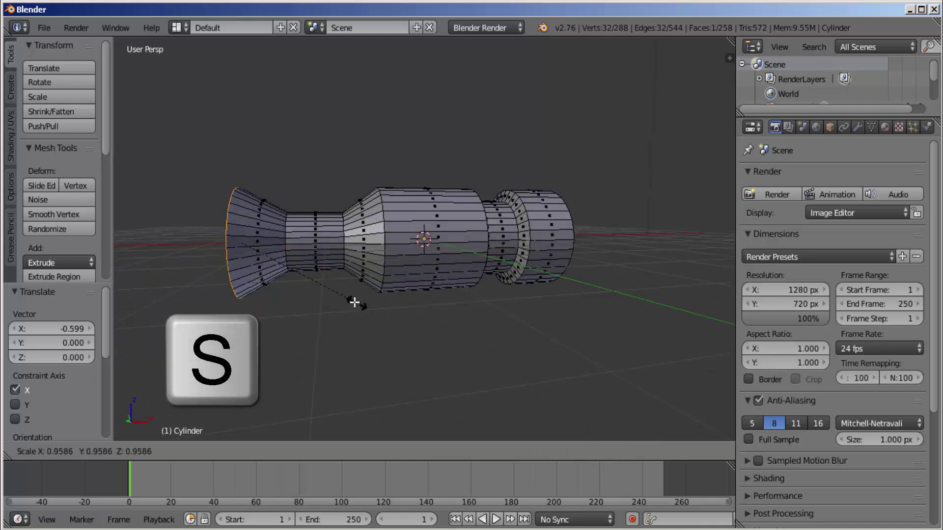
left_click(331, 291)
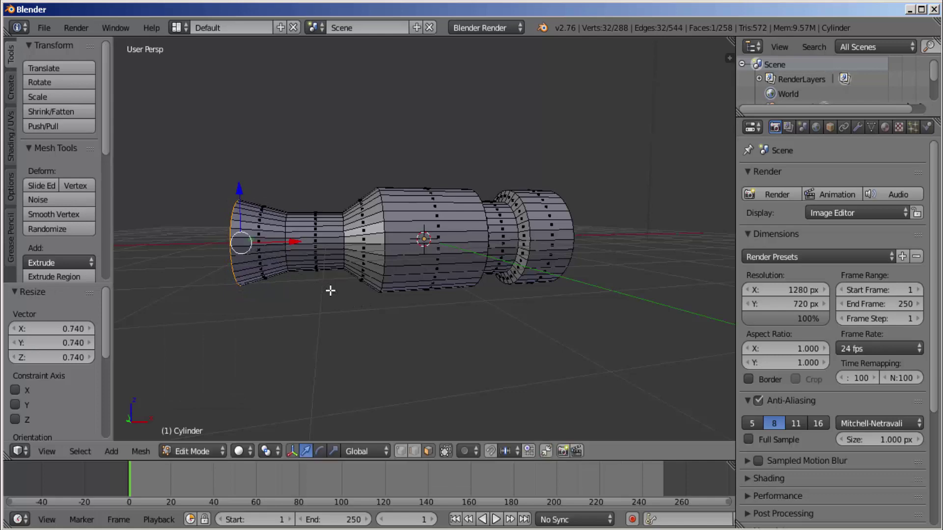
mouse_move(523, 318)
middle_mouse_down()
mouse_move(454, 378)
mouse_move(446, 288)
mouse_move(496, 381)
mouse_move(468, 320)
mouse_move(388, 315)
mouse_move(358, 303)
mouse_move(403, 333)
mouse_move(499, 332)
mouse_move(320, 330)
mouse_move(322, 293)
mouse_move(575, 324)
mouse_move(467, 352)
mouse_move(369, 331)
middle_mouse_up()
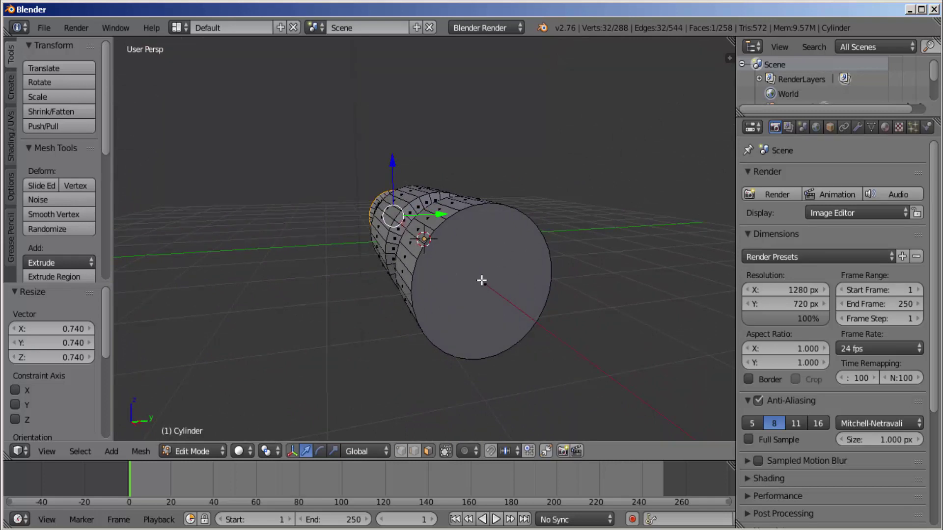
Step: Inset the rear cap face by extruding in place and scaling it to 0.539
right_click(485, 273)
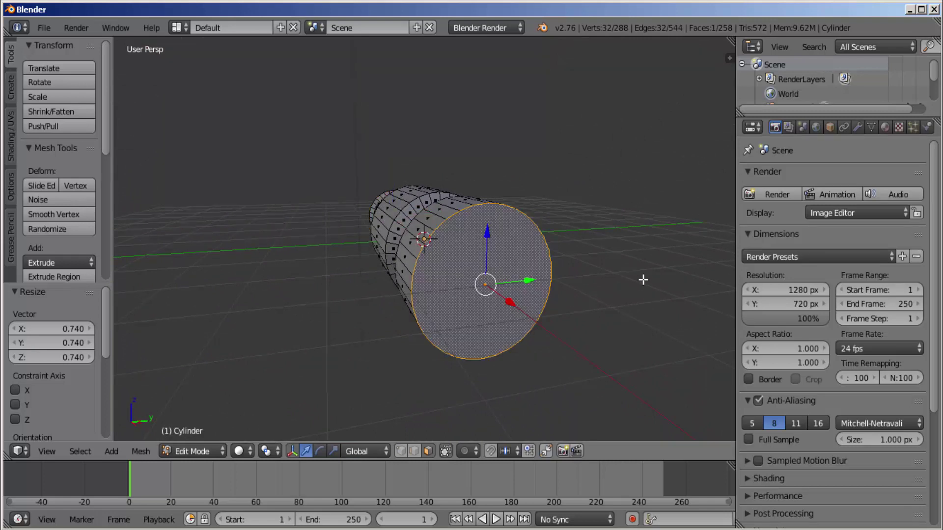
key("e")
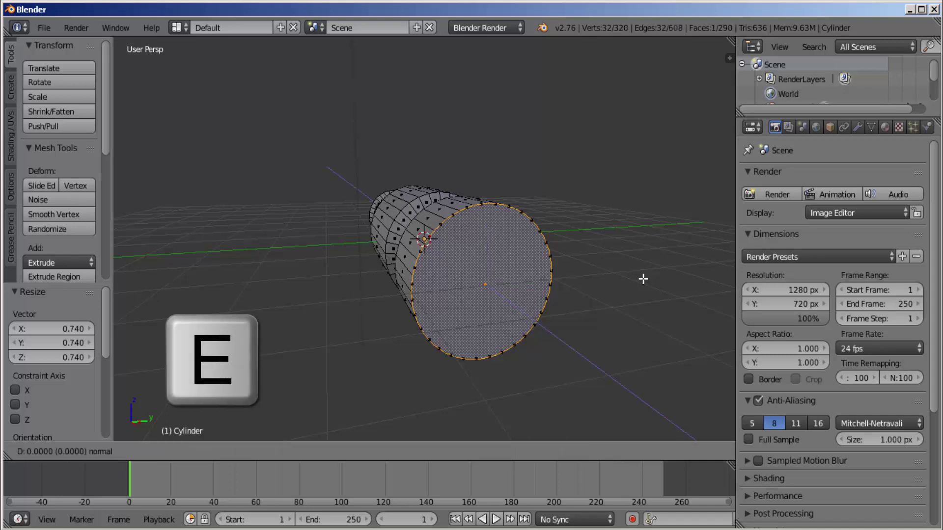
key("Escape")
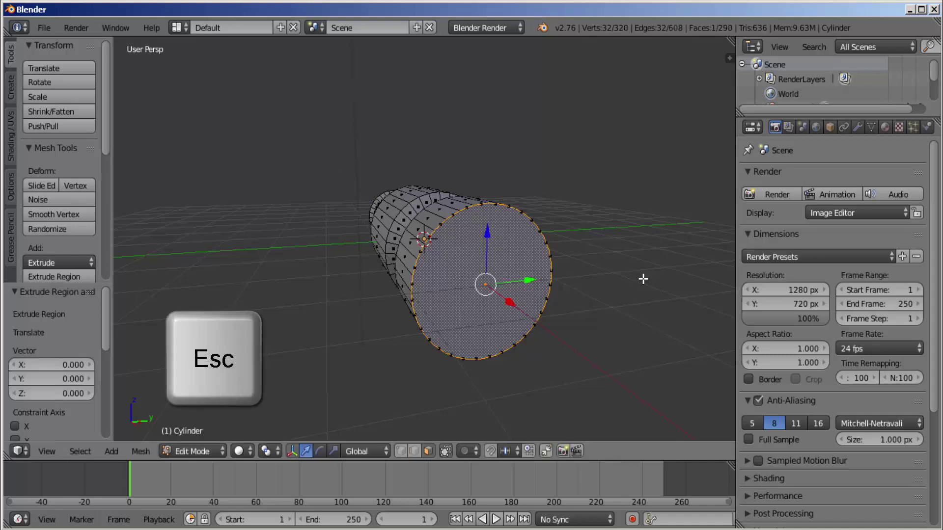
key("s")
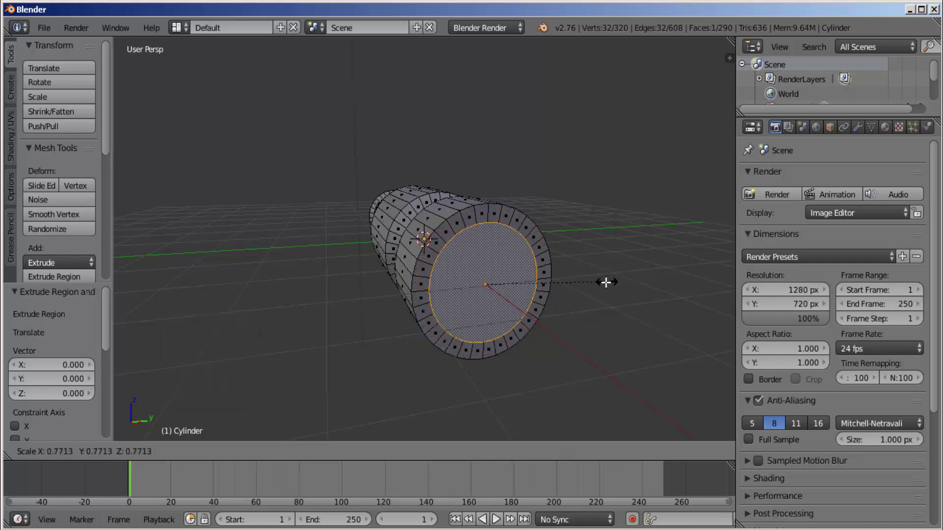
left_click(570, 288)
mouse_move(505, 316)
middle_mouse_down()
mouse_move(615, 321)
mouse_move(583, 305)
middle_mouse_up()
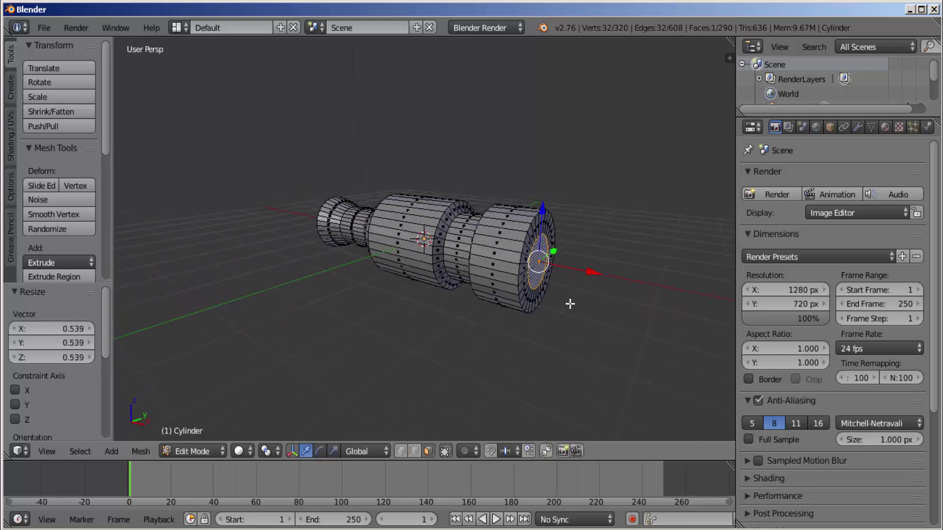
Step: Select the whole hilt mesh and scale it down to 0.456
key("a")
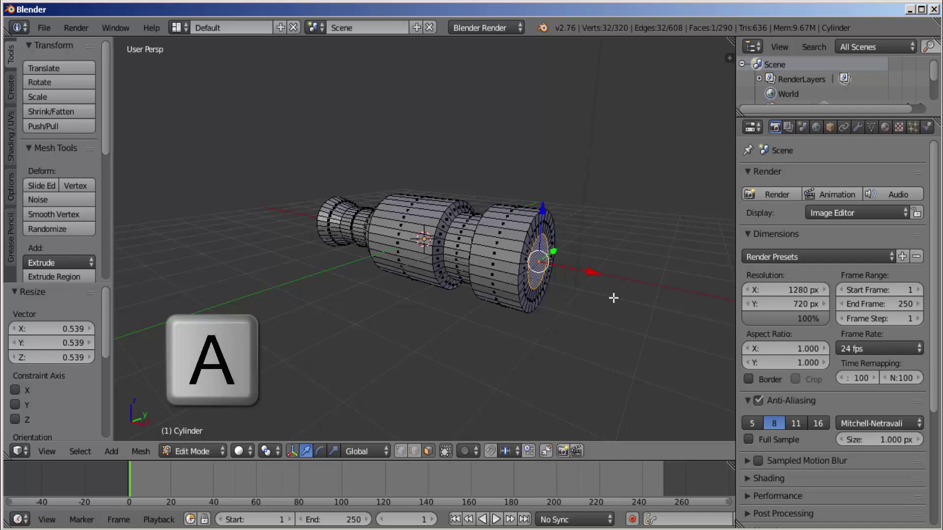
key("a")
key("s")
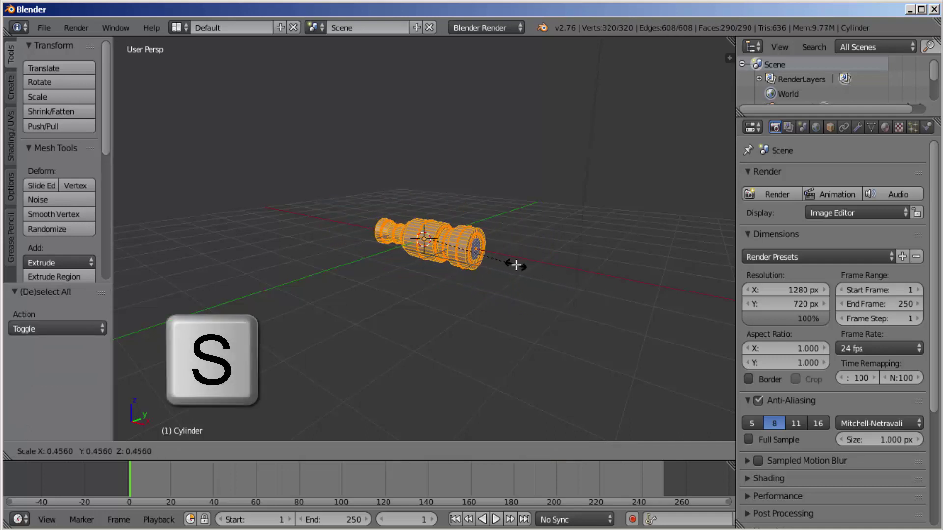
left_click(516, 265)
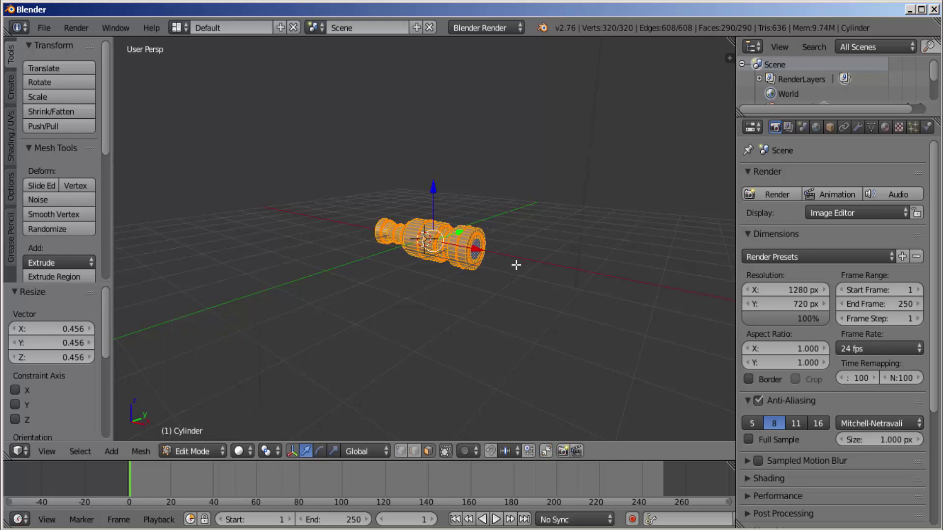
Step: Return to Object Mode and move the hilt along X to -4.019
left_click(187, 450)
left_click(190, 434)
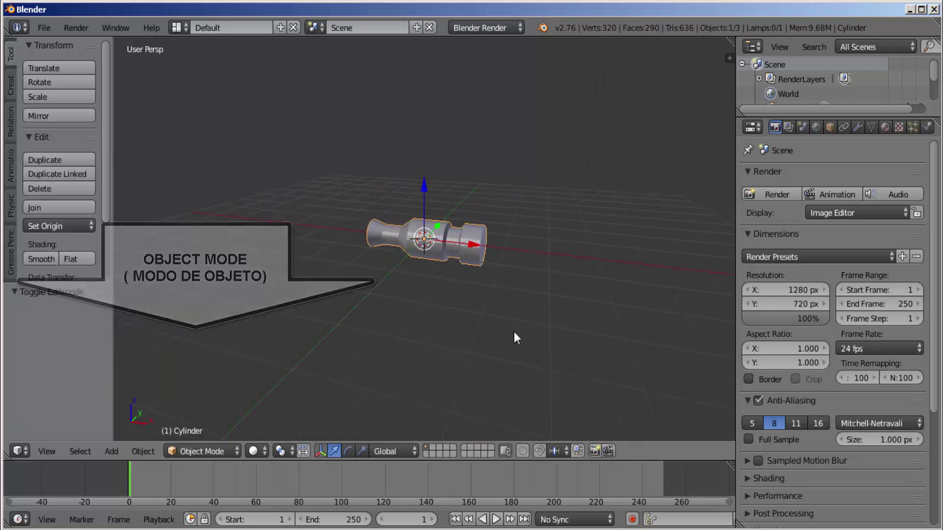
mouse_move(513, 353)
middle_mouse_down()
mouse_move(469, 352)
mouse_move(450, 339)
mouse_move(443, 294)
mouse_move(548, 352)
mouse_move(493, 296)
mouse_move(522, 275)
mouse_move(481, 295)
mouse_move(425, 254)
mouse_move(497, 304)
mouse_move(479, 340)
middle_mouse_up()
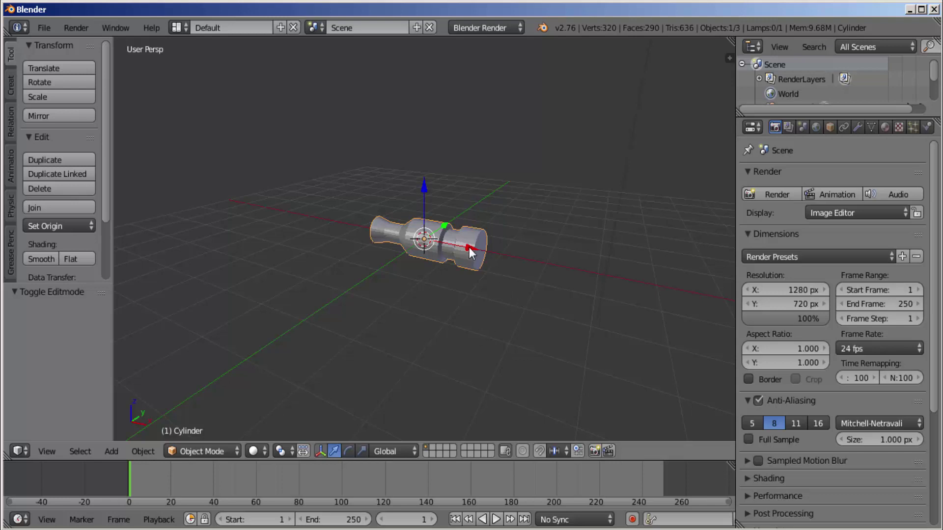
left_click_drag(469, 248, 356, 217)
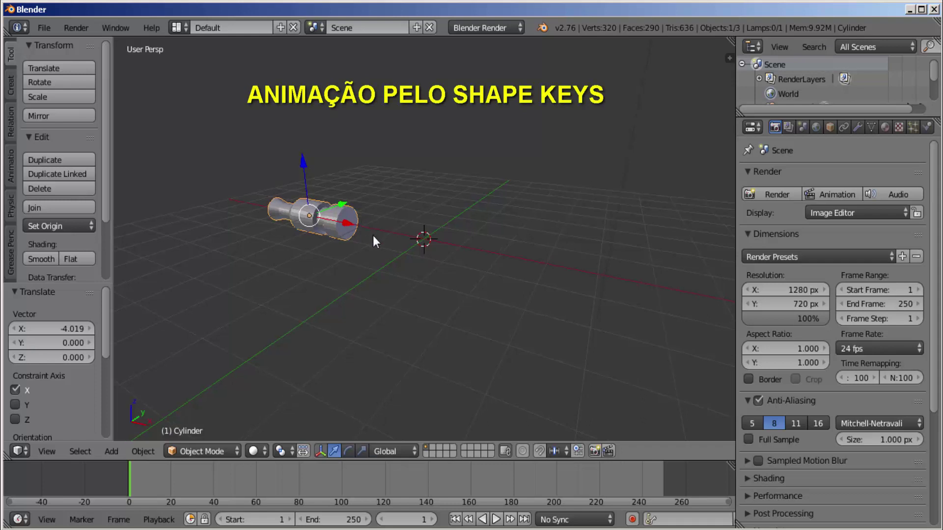
middle_click_drag(373, 235, 367, 235)
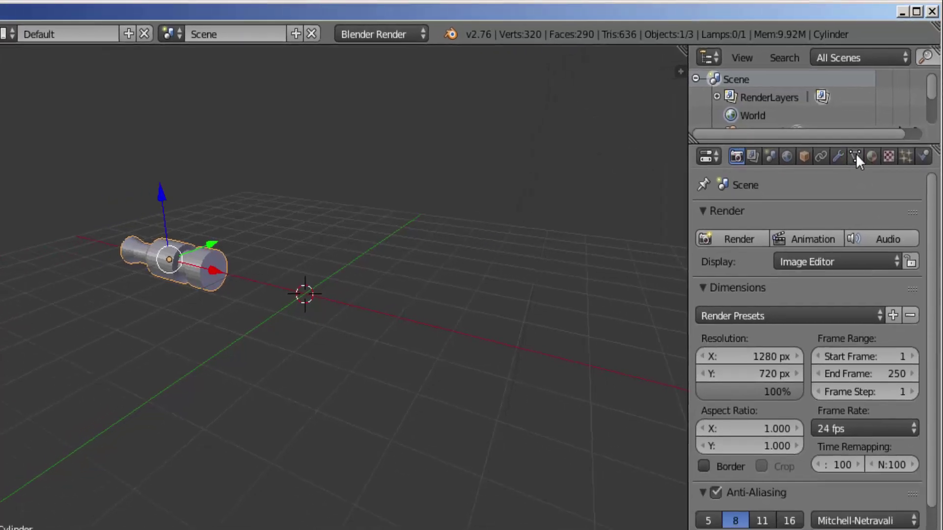
Step: In Object Data properties, add Basis and Key 1 shape keys, leaving Key 1 at 0
left_click(868, 128)
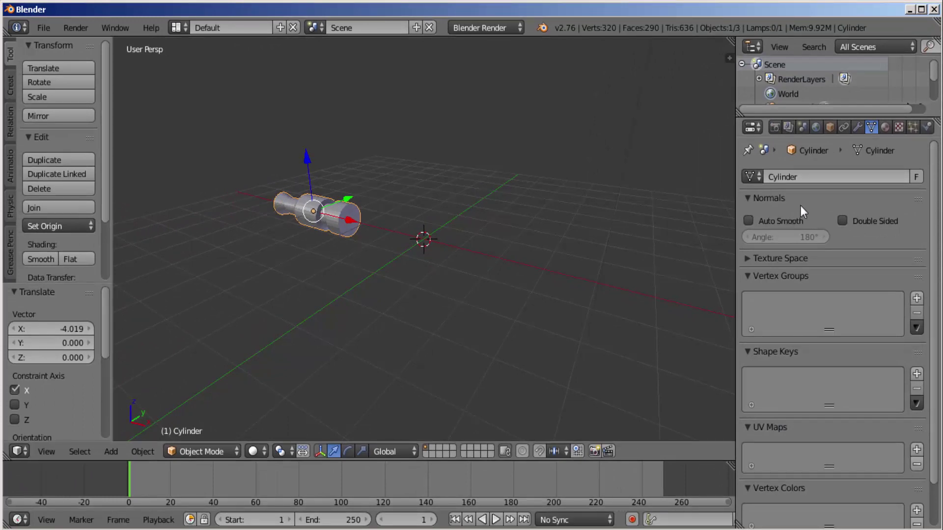
scroll(812, 276, "down", 2)
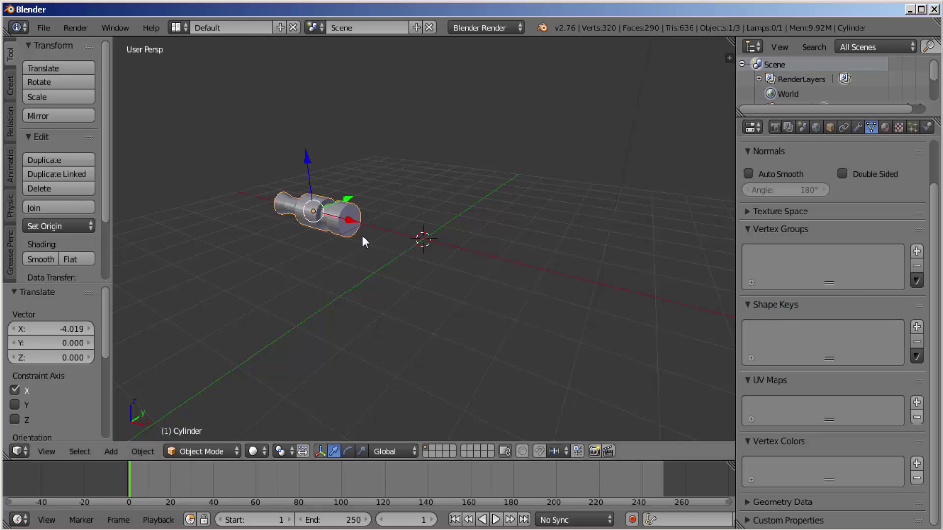
left_click(916, 327)
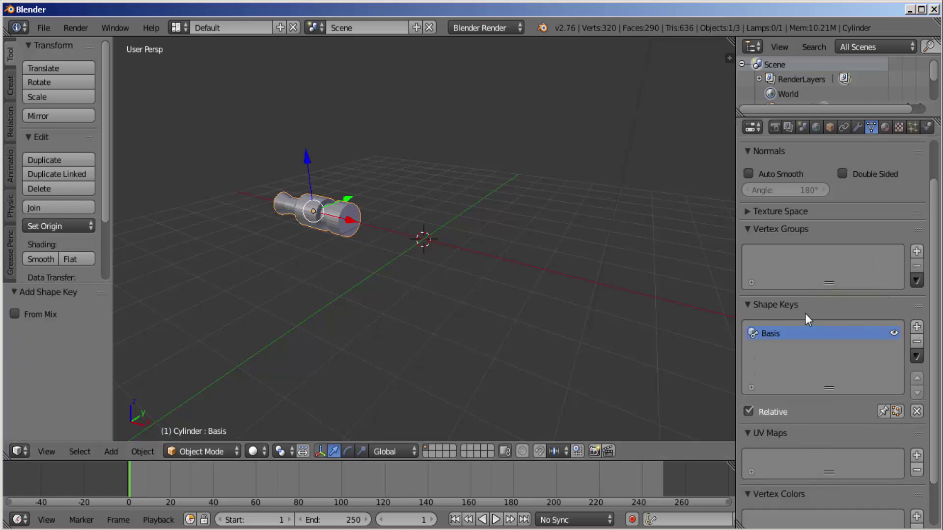
left_click(783, 342)
double_click(767, 333)
left_click(781, 357)
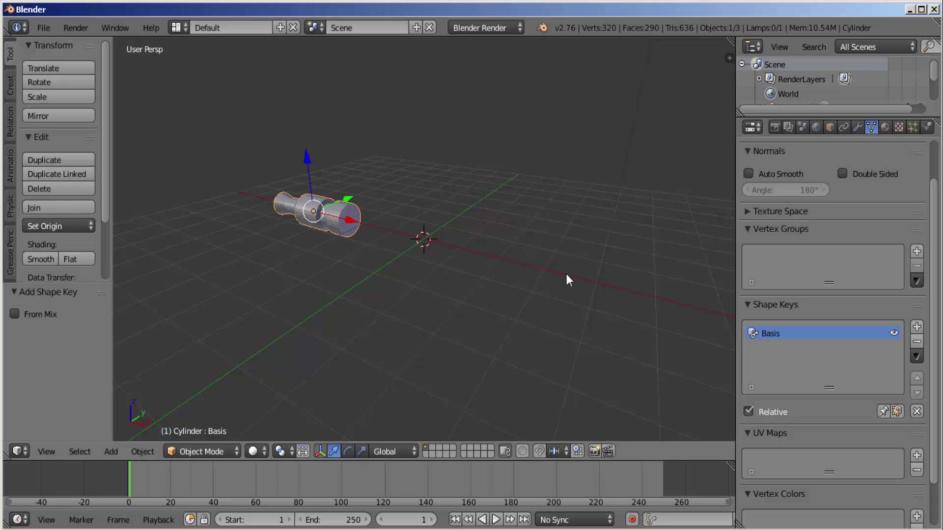
left_click(916, 328)
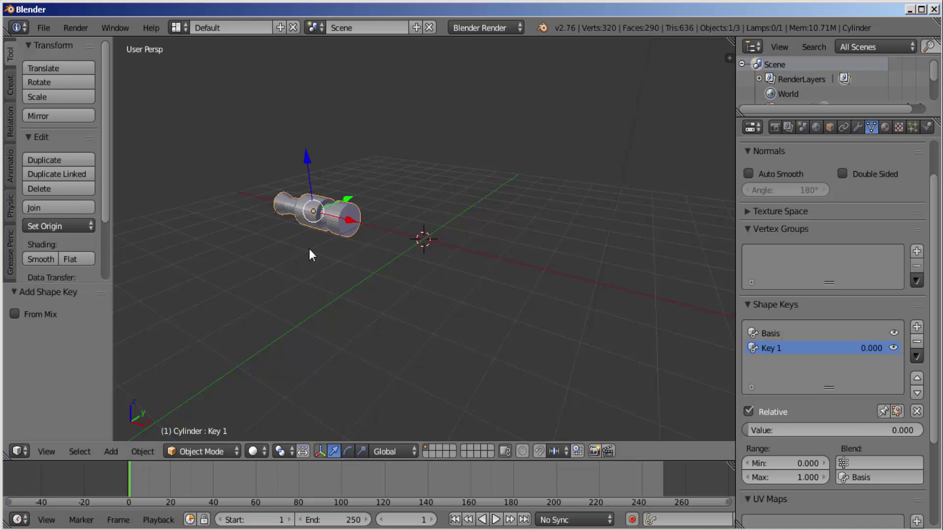
Step: In Edit Mode, extrude the hilt's end face 5.372 along X into a long blade
left_click(235, 452)
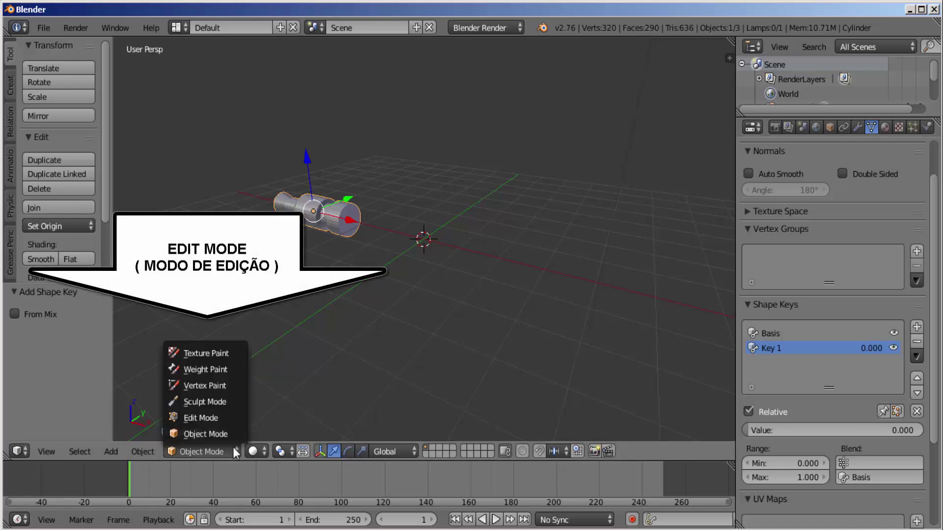
left_click(229, 418)
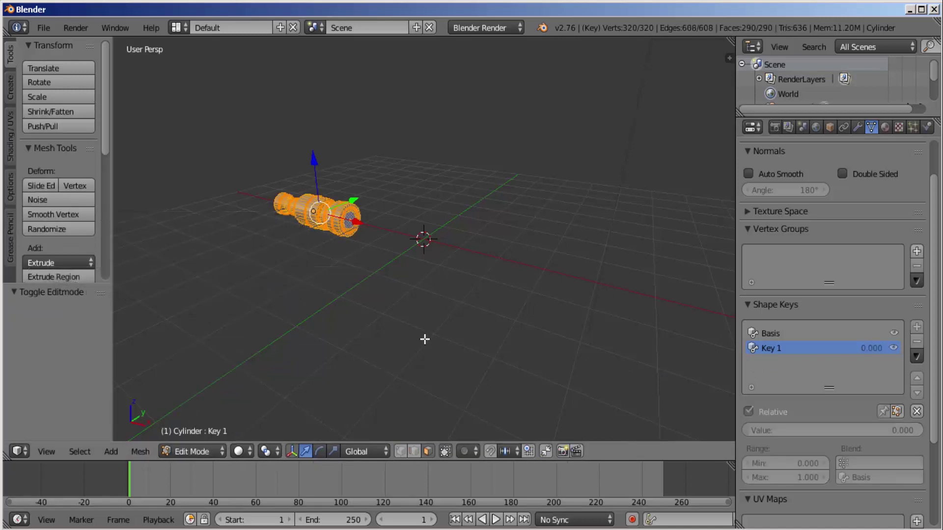
key("a")
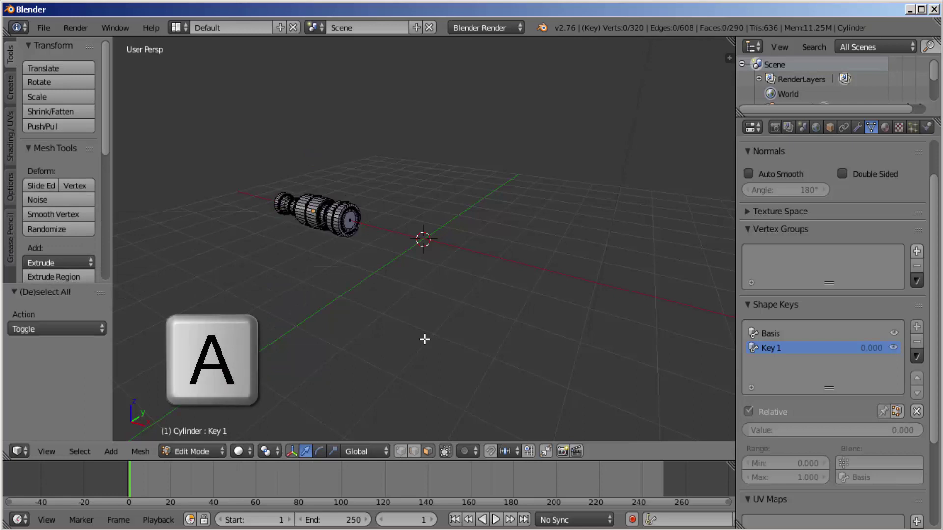
scroll(424, 339, "up", 2)
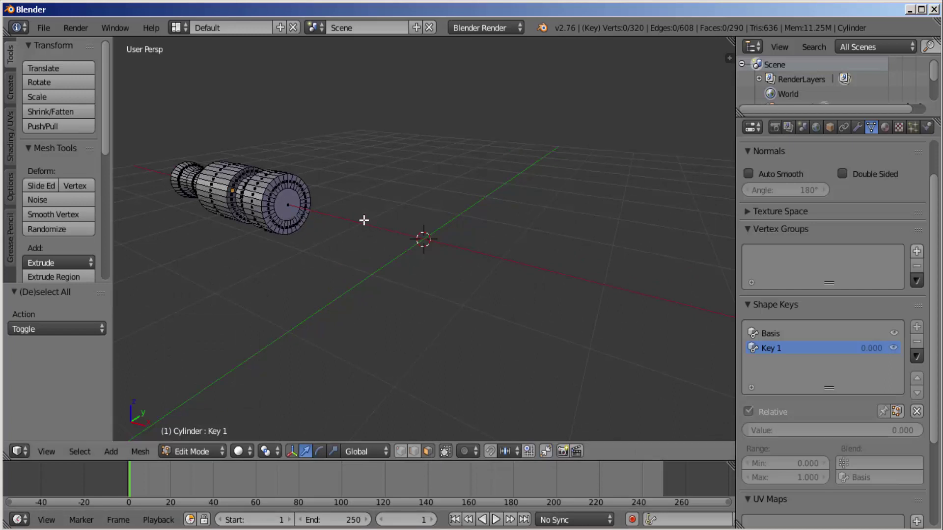
right_click(290, 201)
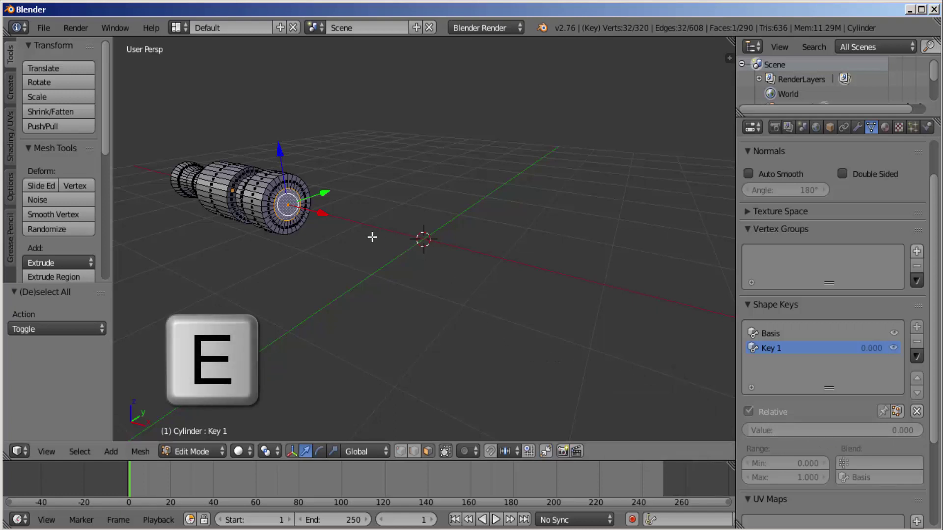
key("e")
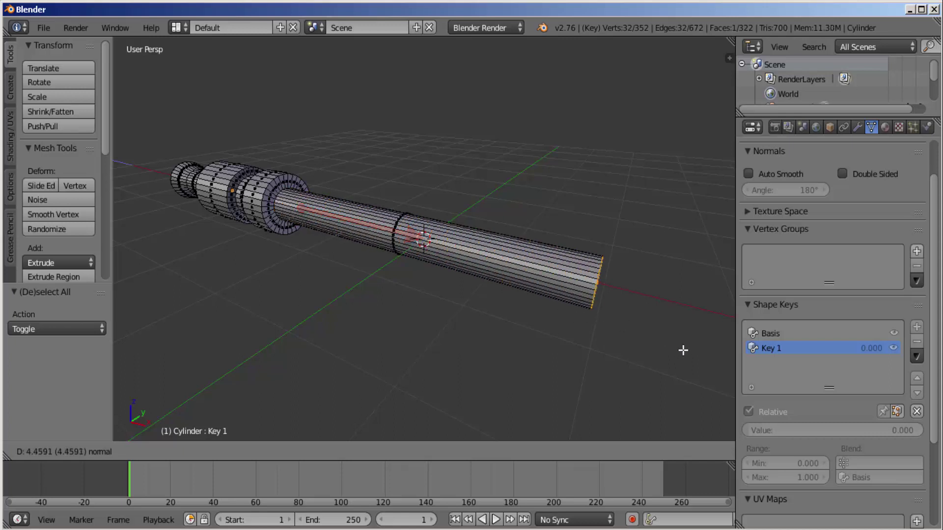
left_click(176, 384)
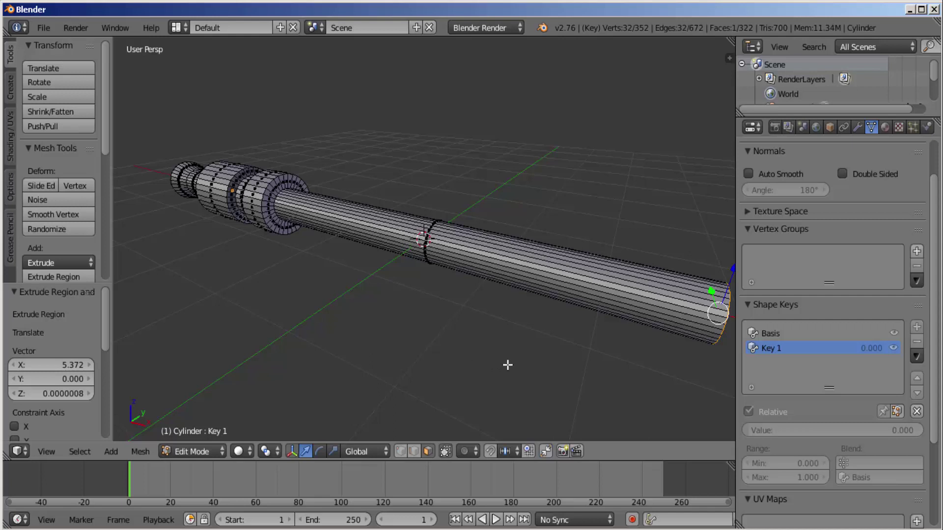
Step: Set Key 1's value to 1.000
scroll(507, 364, "down", 2)
scroll(507, 365, "down", 1)
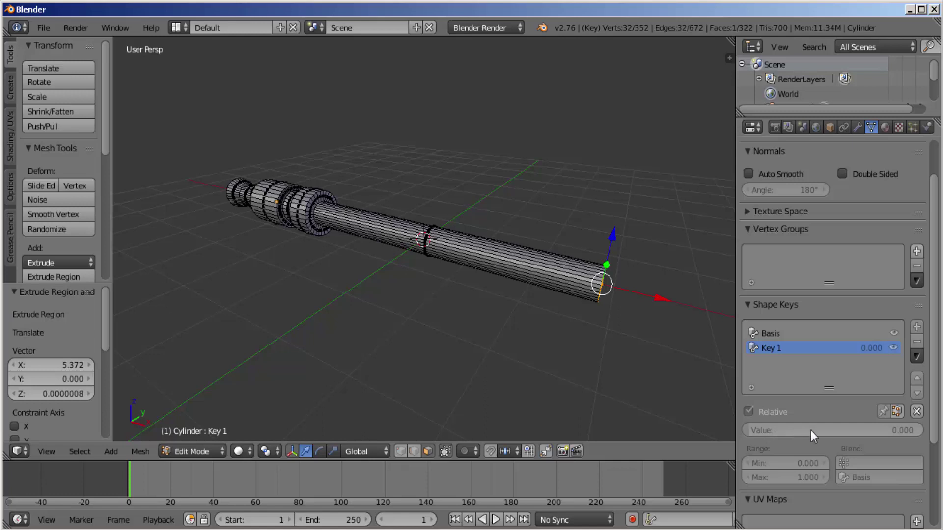
left_click_drag(814, 430, 867, 430)
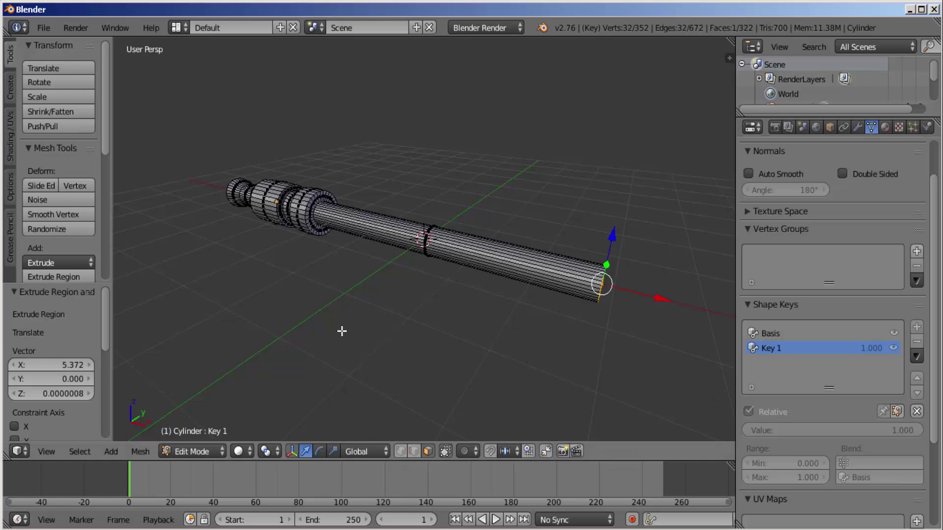
Step: Return to Object Mode and drag Key 1's value down to 0.000 so the blade retracts
left_click(187, 447)
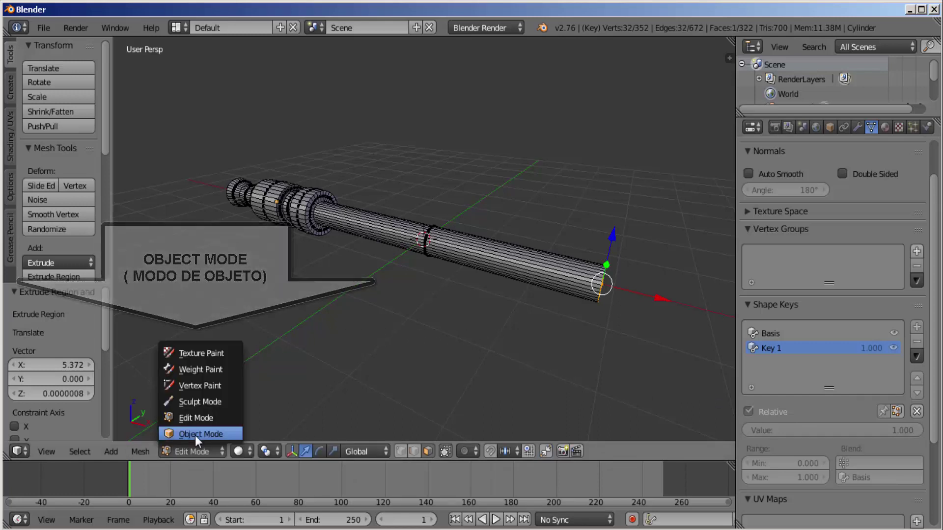
left_click(195, 434)
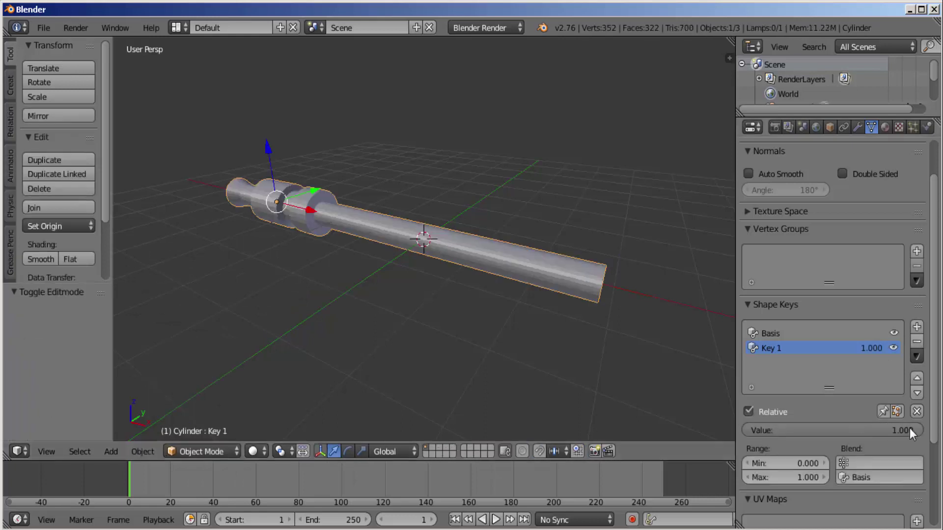
mouse_move(883, 430)
left_mouse_down()
mouse_move(746, 430)
mouse_move(923, 430)
mouse_move(745, 430)
mouse_move(917, 430)
left_mouse_up()
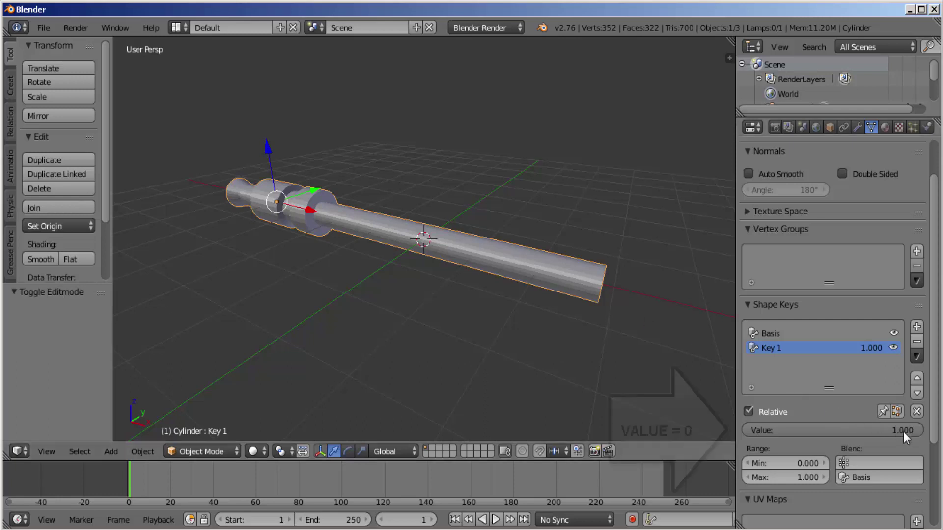
left_click_drag(905, 431, 746, 431)
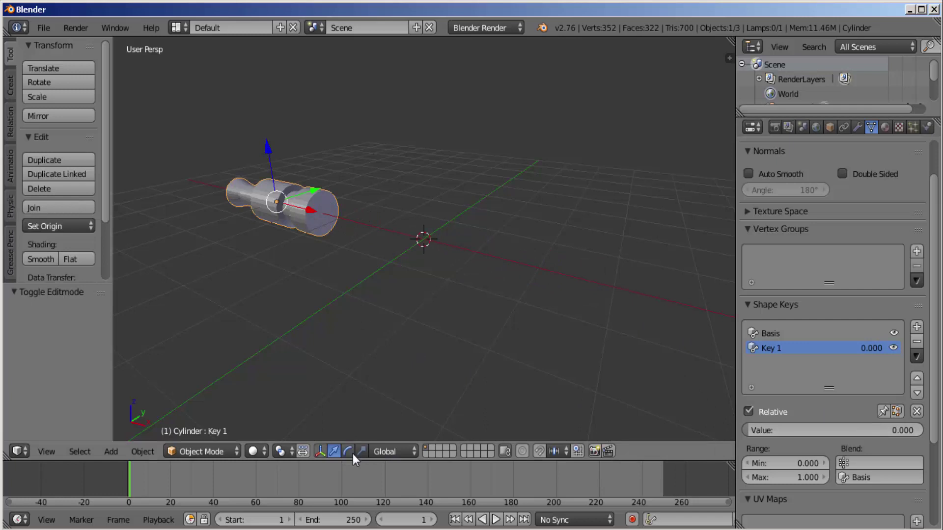
Step: Enlarge the timeline, keyframe Key 1 at 0 on frame 1, and move to frame 20
left_click_drag(352, 462, 353, 441)
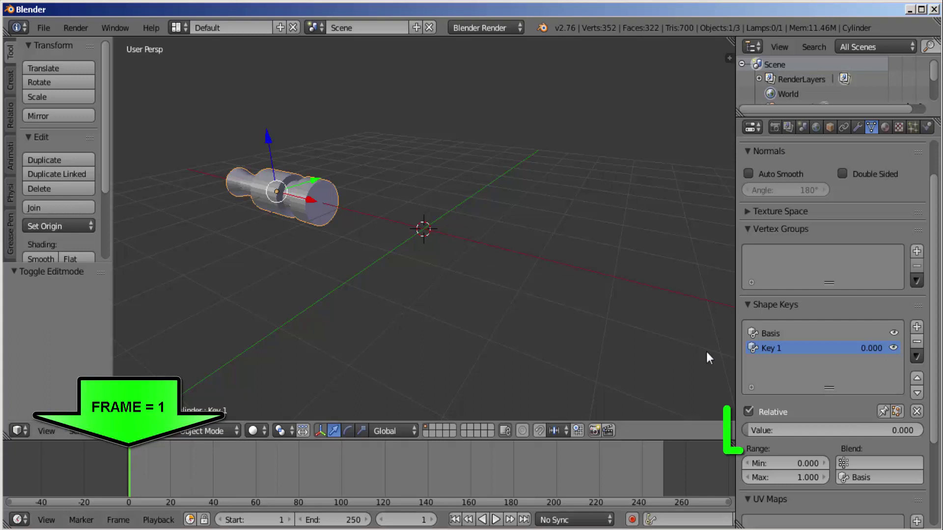
right_click(820, 430)
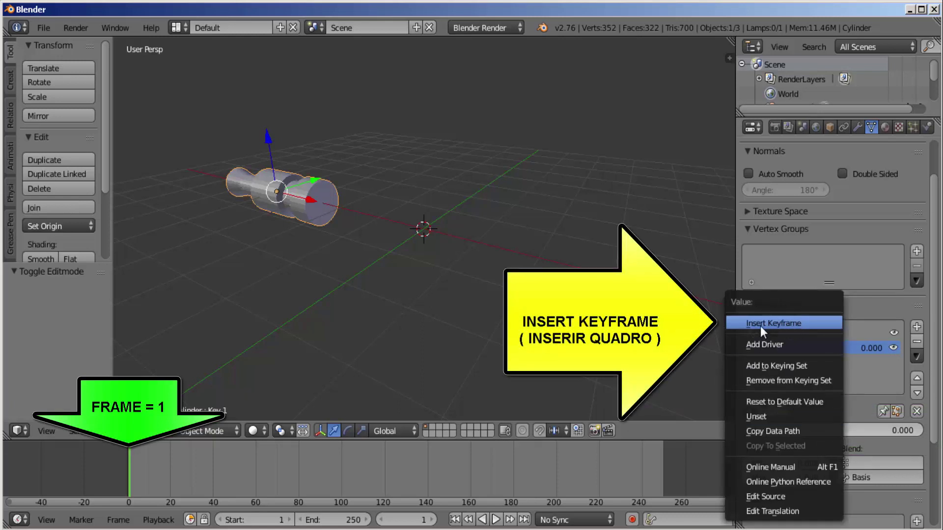
left_click(785, 327)
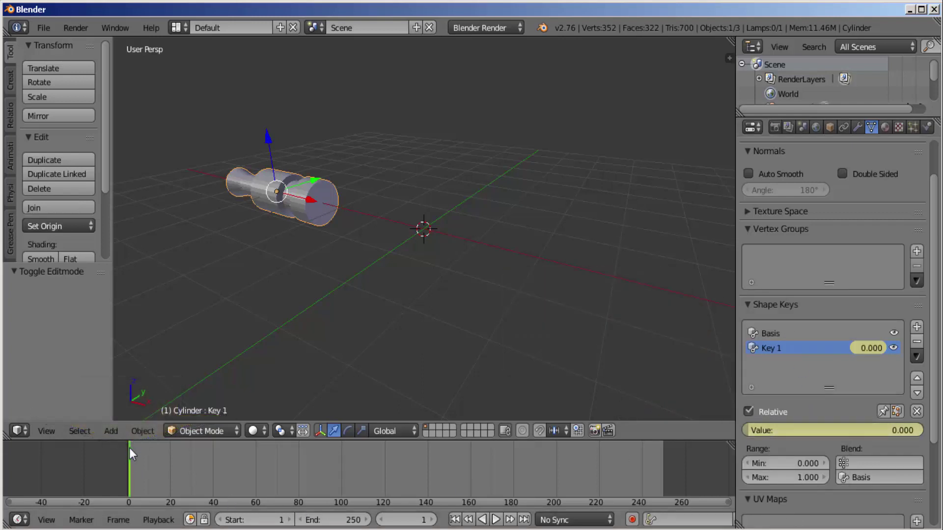
left_click_drag(129, 448, 166, 452)
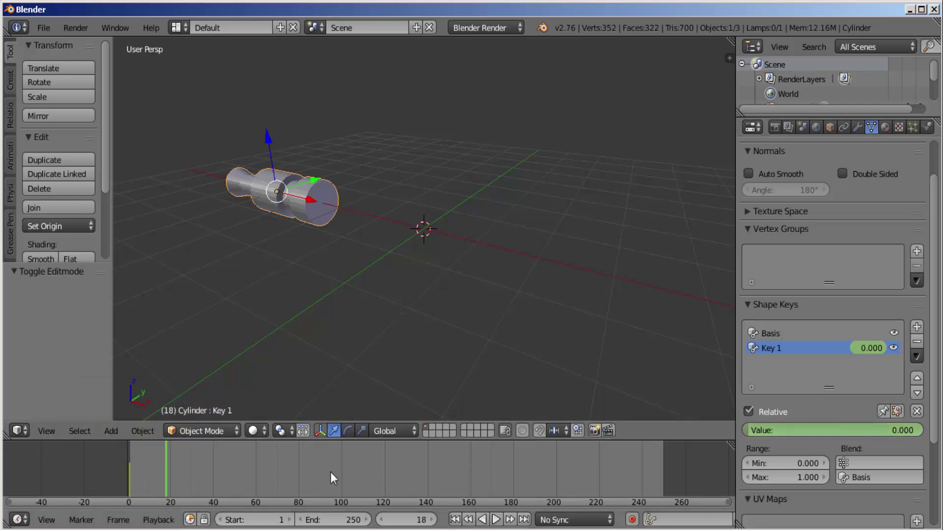
left_click(169, 460)
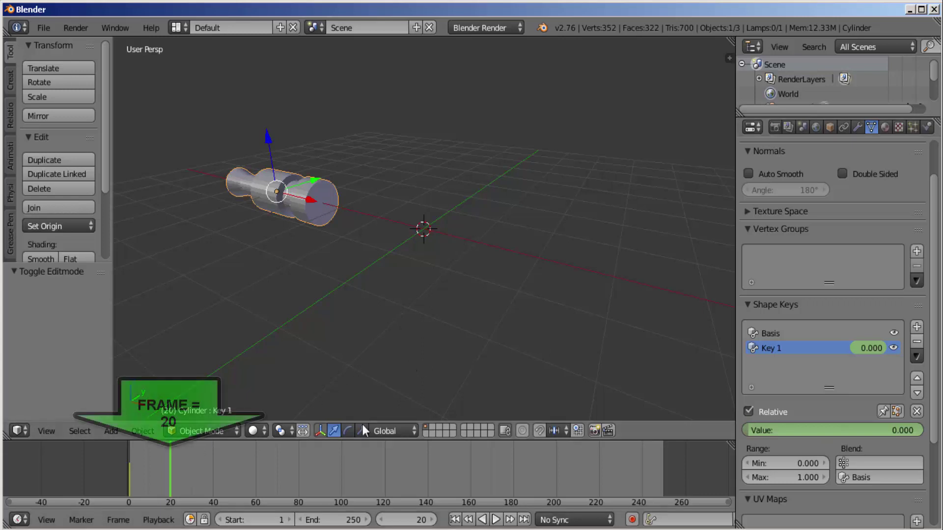
Step: Insert a keyframe on Key 1's value of 0.000 at frame 20
right_click(833, 430)
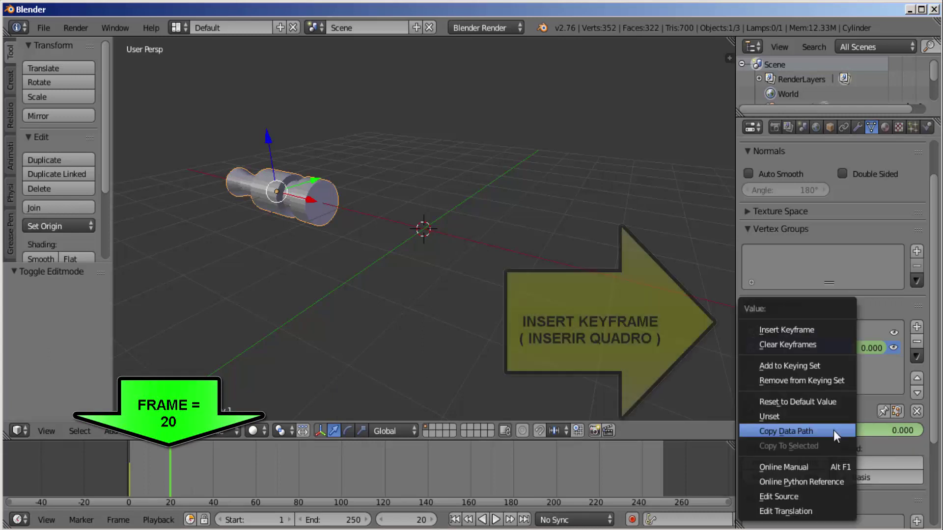
left_click(794, 331)
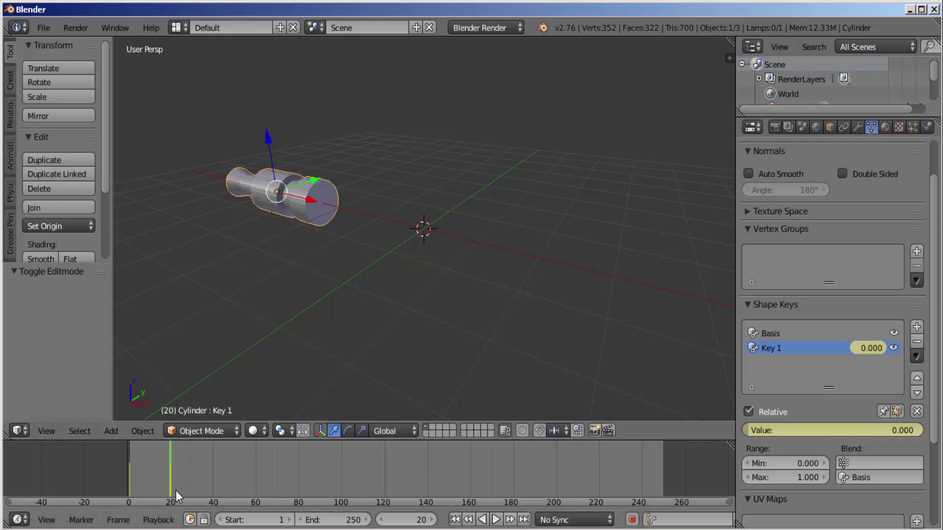
Step: Go to frame 25, raise Key 1 to 1.000 and keyframe it
left_click(410, 522)
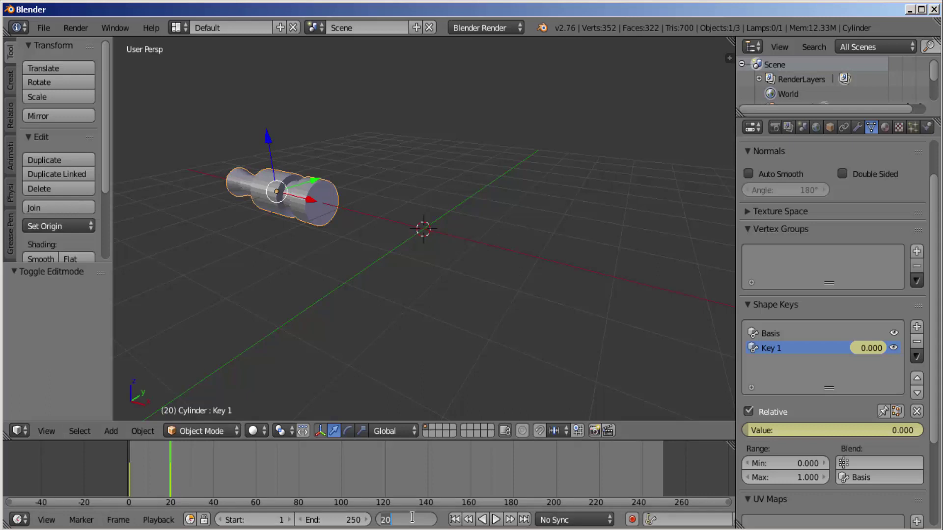
type("25")
key("Return")
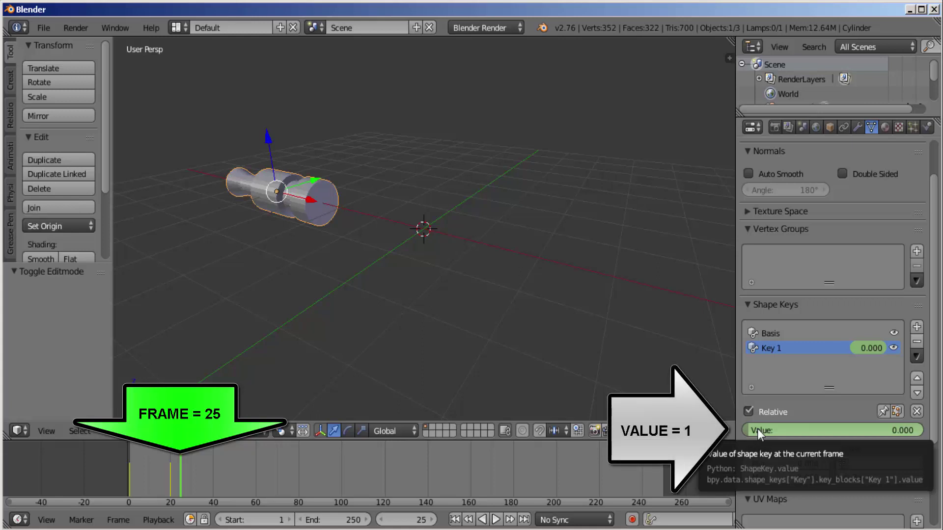
left_click_drag(757, 429, 923, 430)
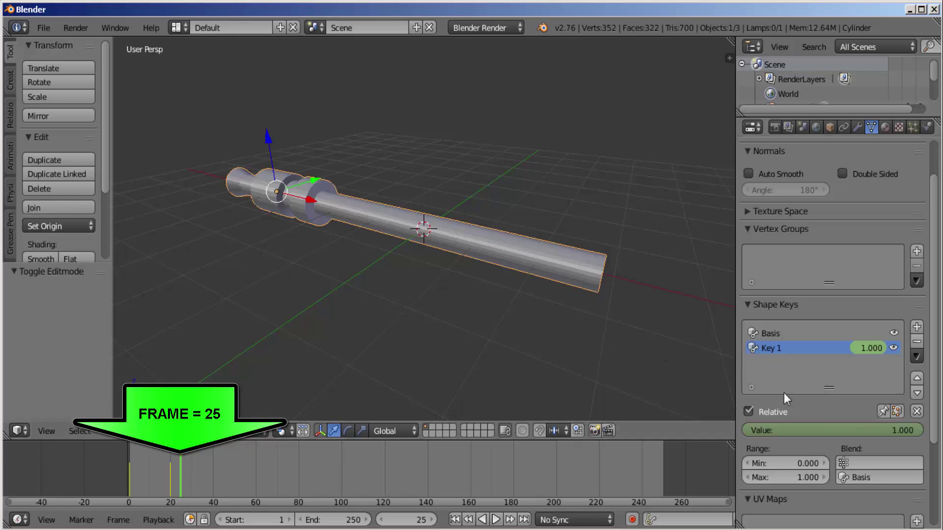
right_click(817, 429)
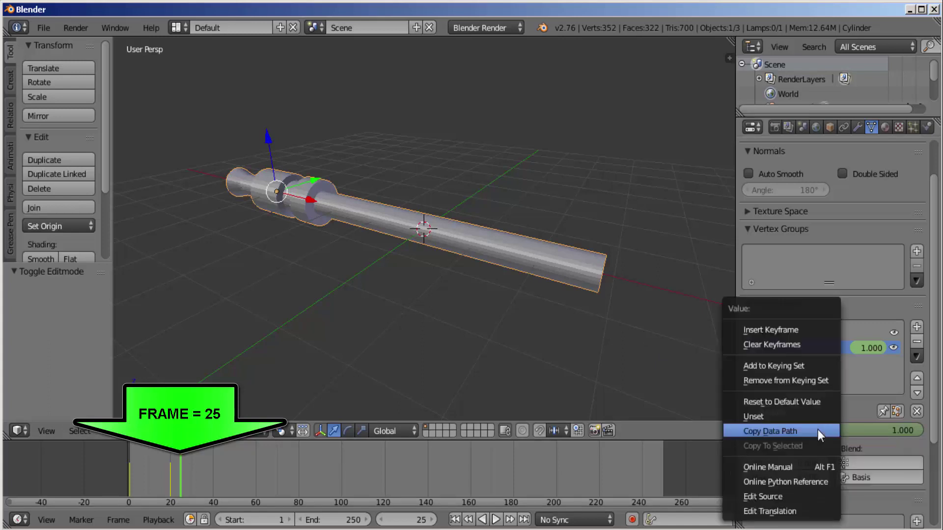
left_click(785, 331)
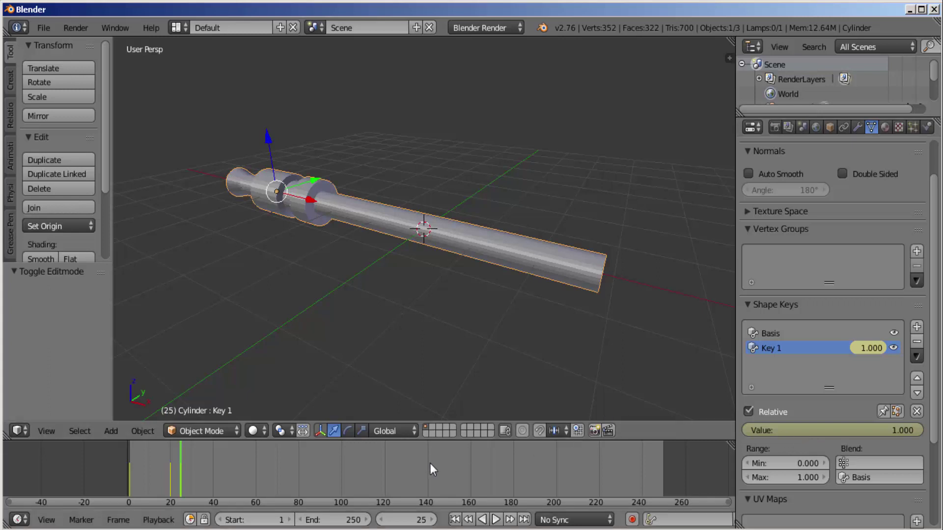
Step: Rewind and play the animation to preview the blade, then stop playback
left_click(455, 520)
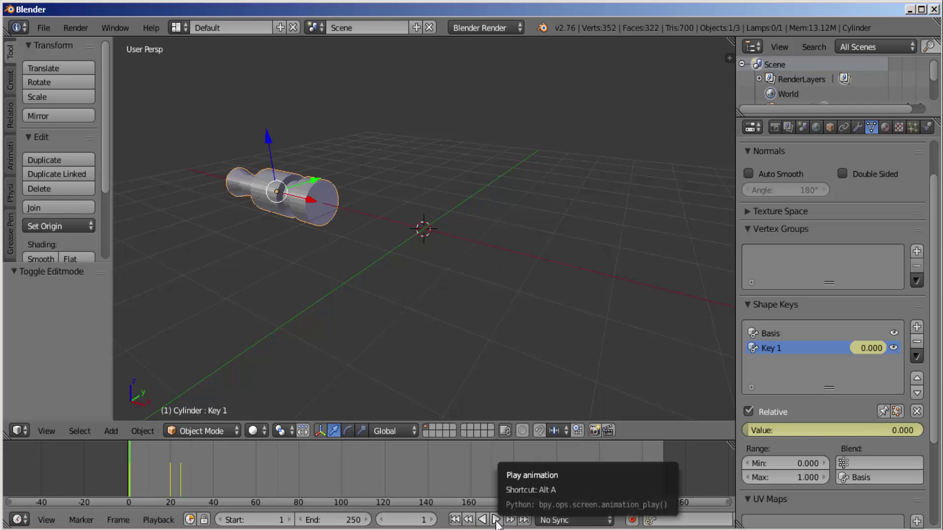
left_click(495, 519)
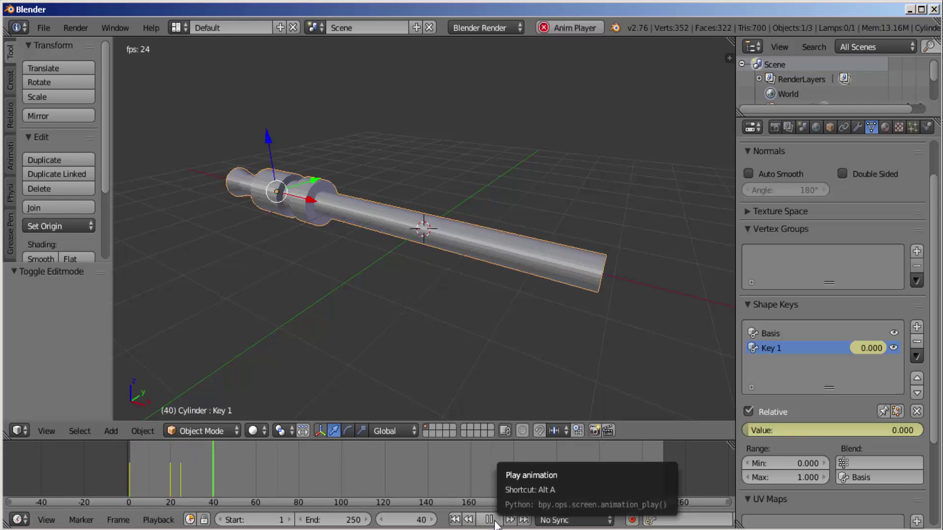
key("alt+a")
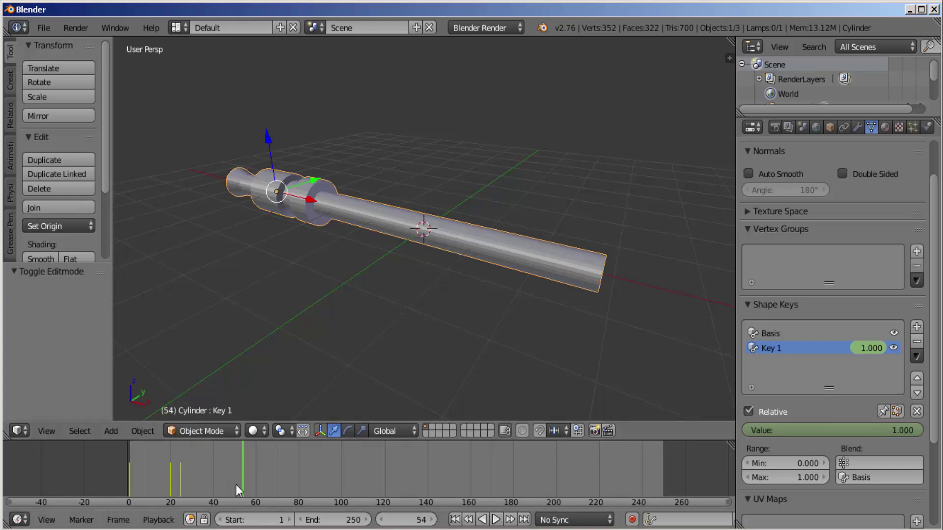
Step: Keyframe Key 1 at 1.000 on frame 60 to keep the blade extended
left_click(255, 474)
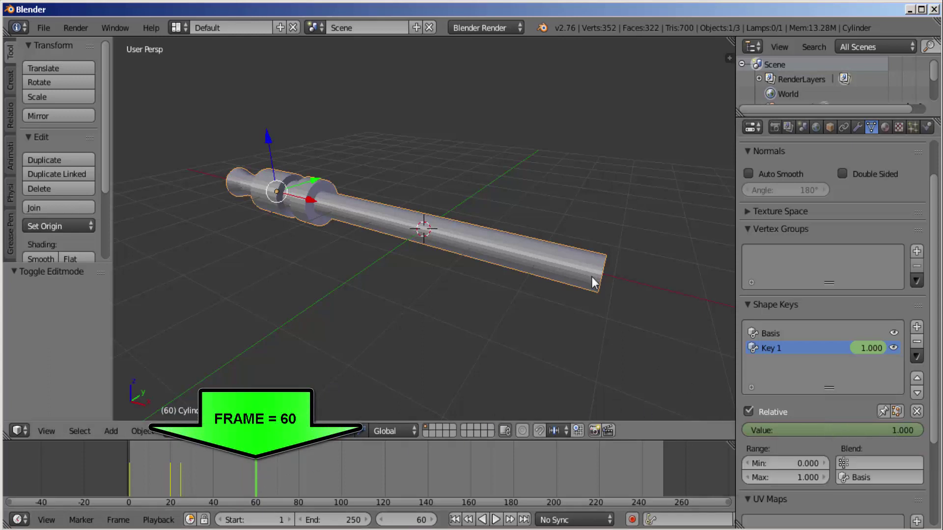
right_click(820, 432)
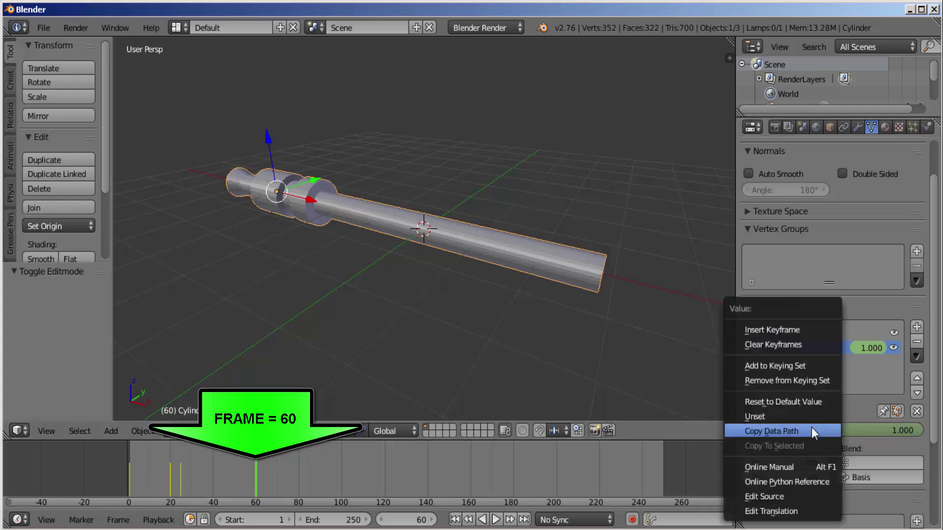
left_click(771, 330)
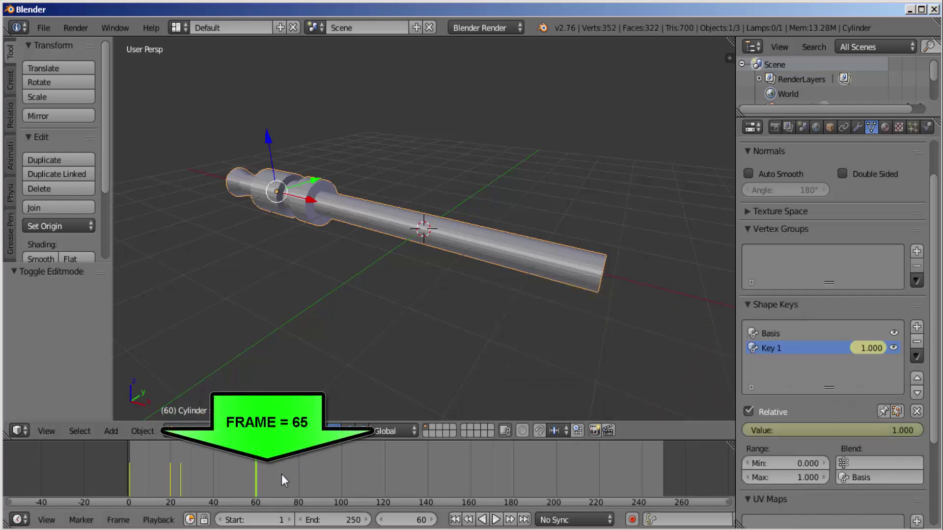
Step: At frame 65, lower Key 1 to 0 and keyframe it to retract the blade
double_click(406, 520)
type("65")
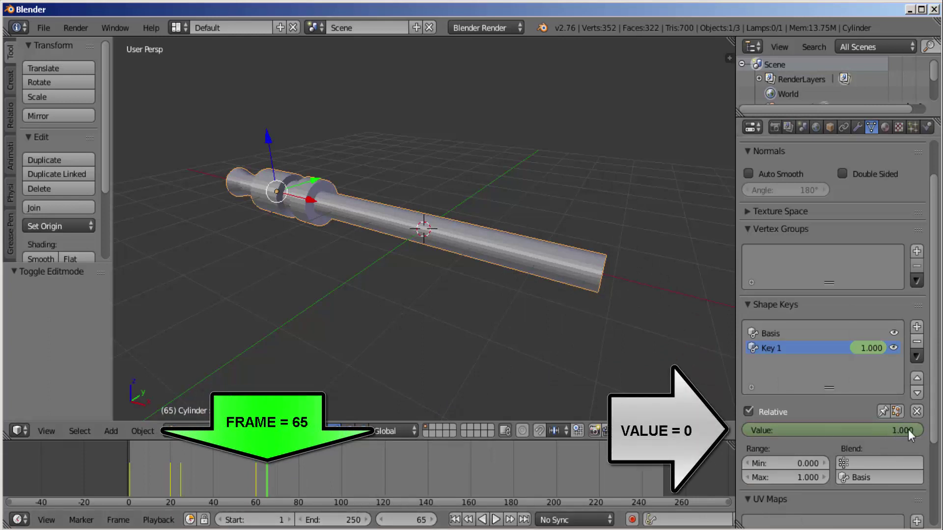
key("Return")
left_click_drag(902, 430, 843, 428)
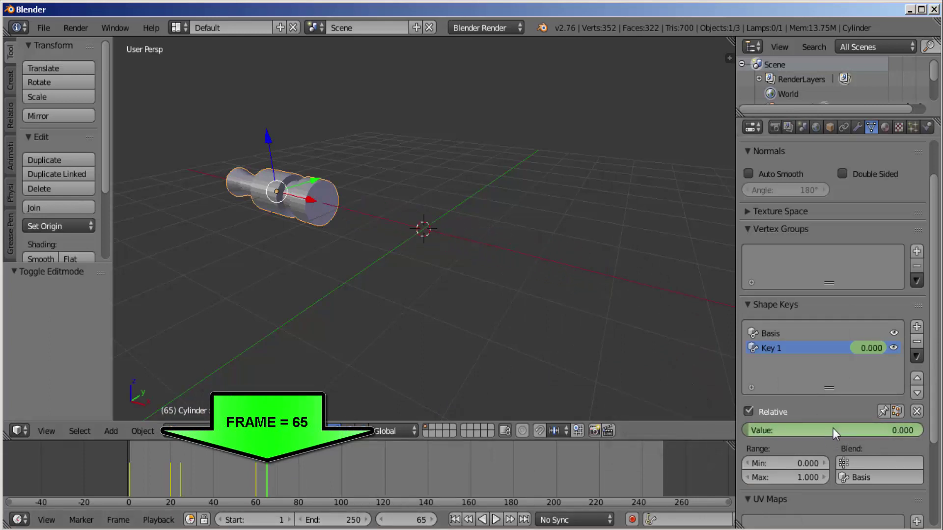
right_click(835, 431)
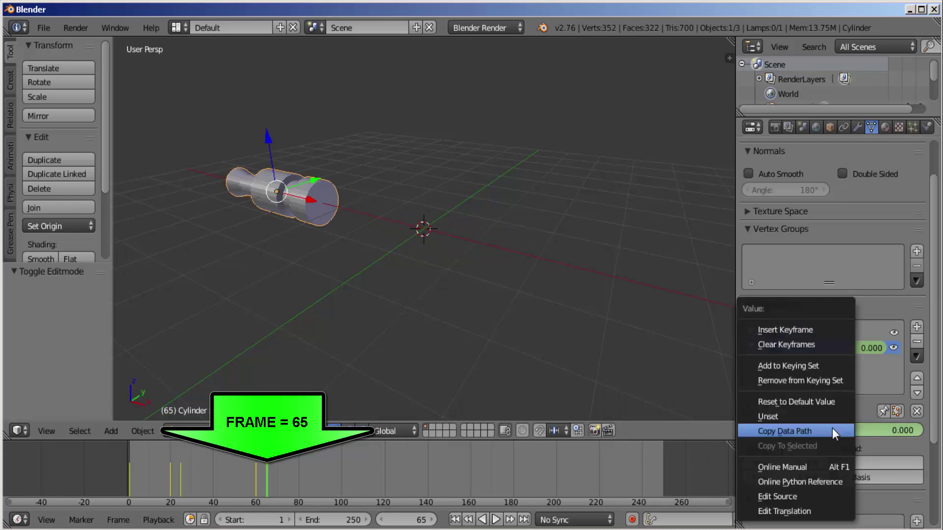
left_click(805, 330)
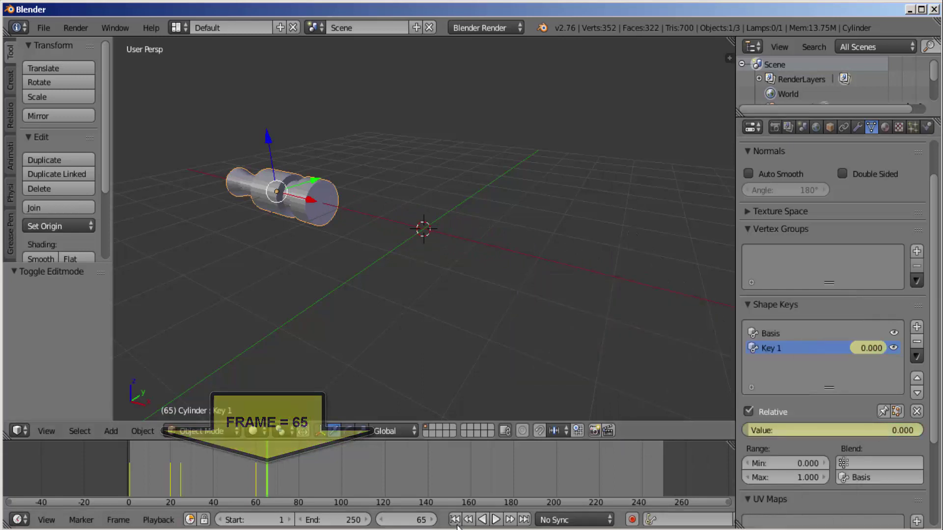
Step: Replay the animation from the start, then stop and move to frame 100
left_click(456, 520)
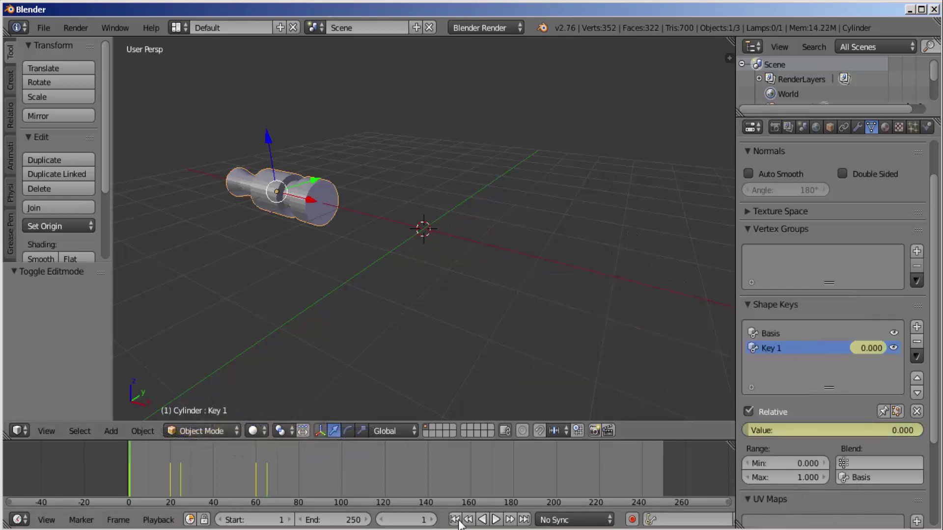
left_click(496, 520)
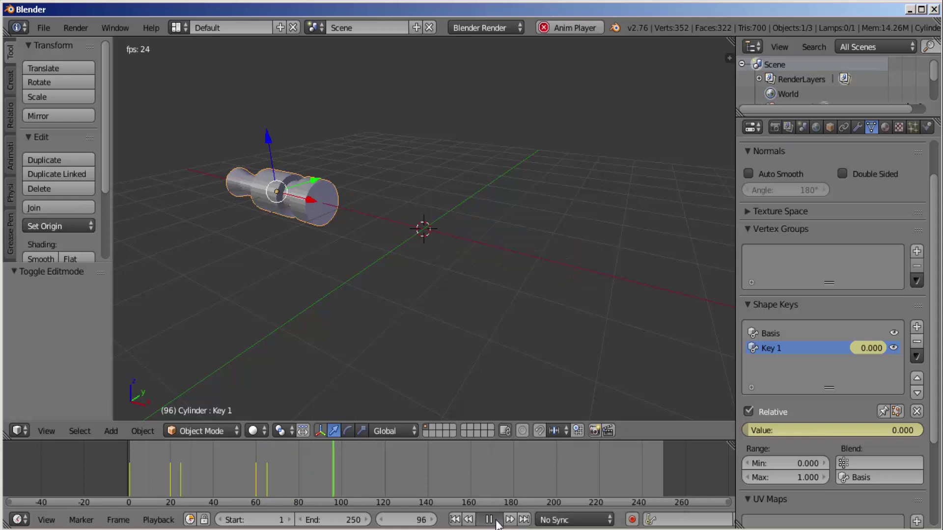
left_click(496, 523)
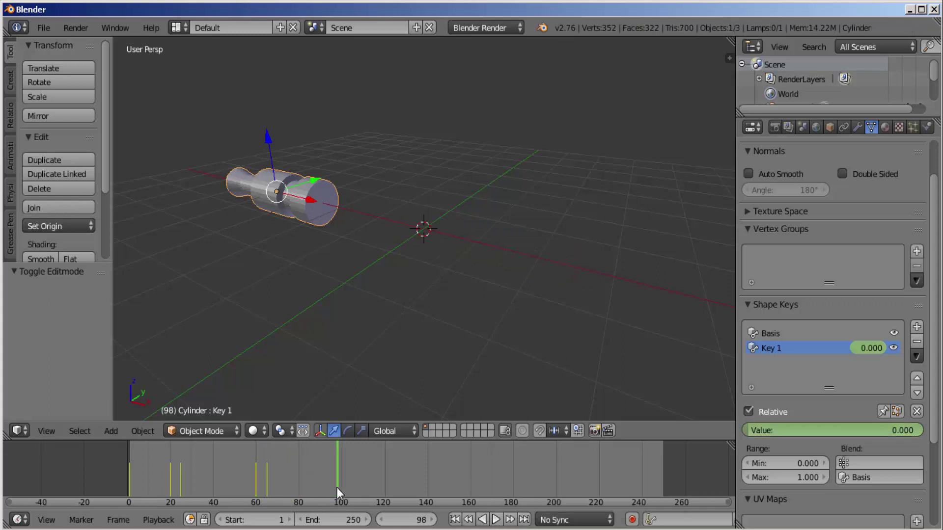
left_click_drag(340, 489, 342, 489)
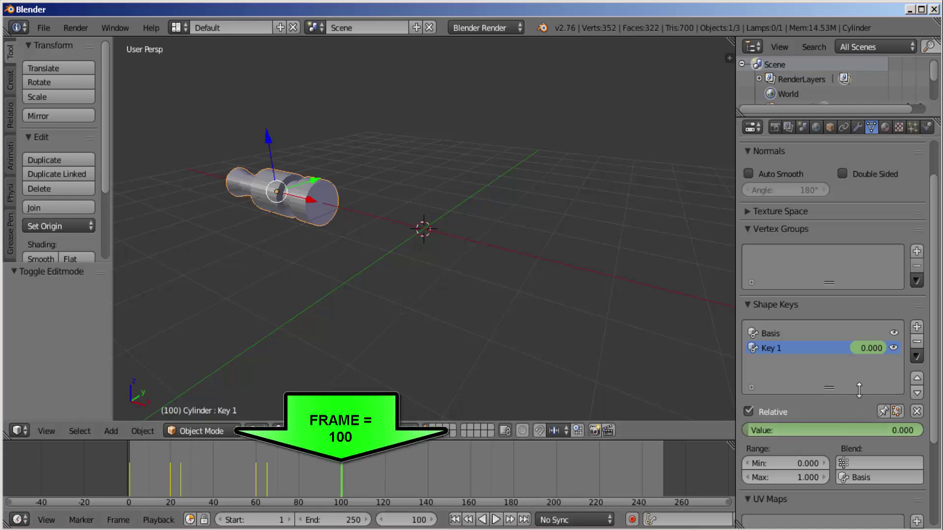
Step: Keyframe Key 1 at 0.000 on frame 100, then raise it to 1.000 and keyframe at frame 105
right_click(826, 432)
left_click(787, 333)
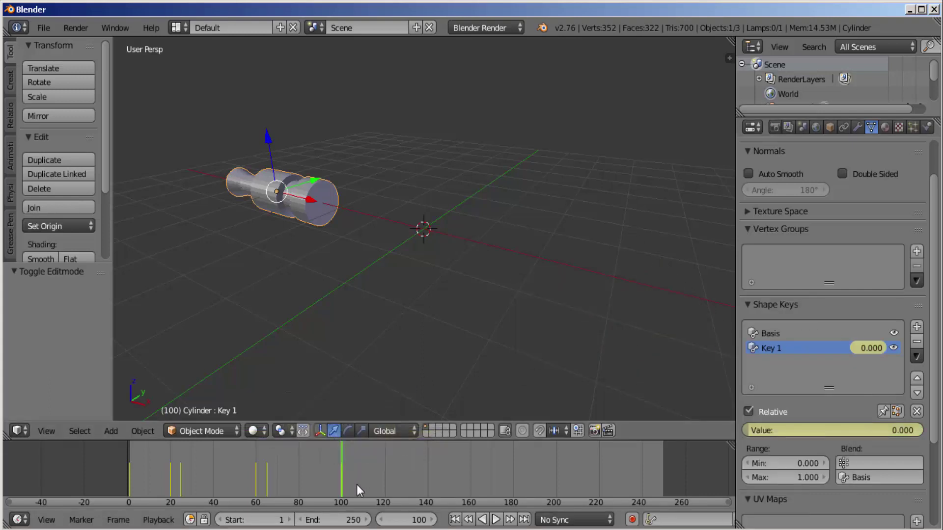
left_click(406, 519)
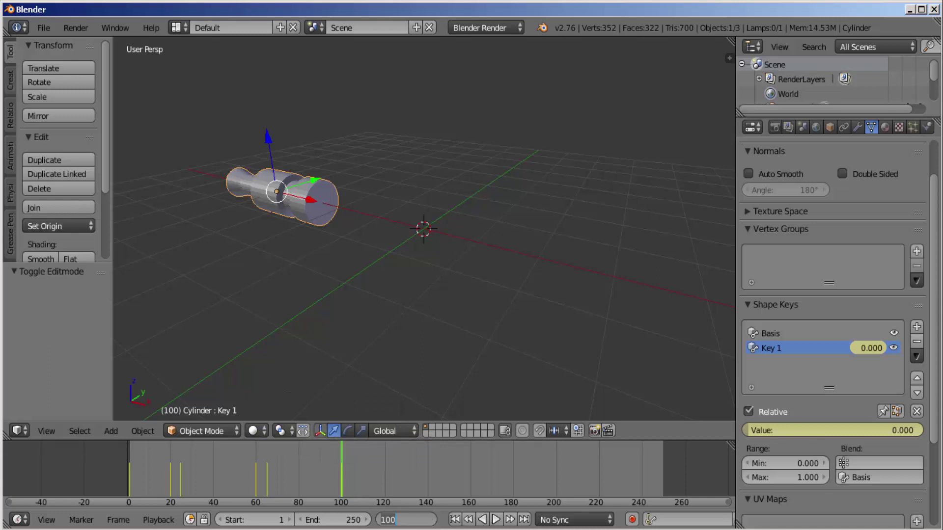
type("10")
key("Return")
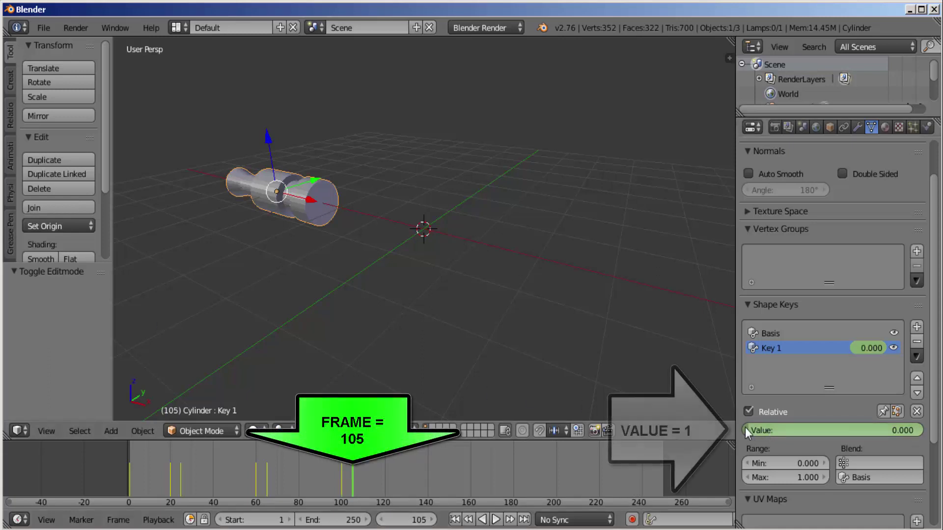
left_click_drag(834, 430, 923, 430)
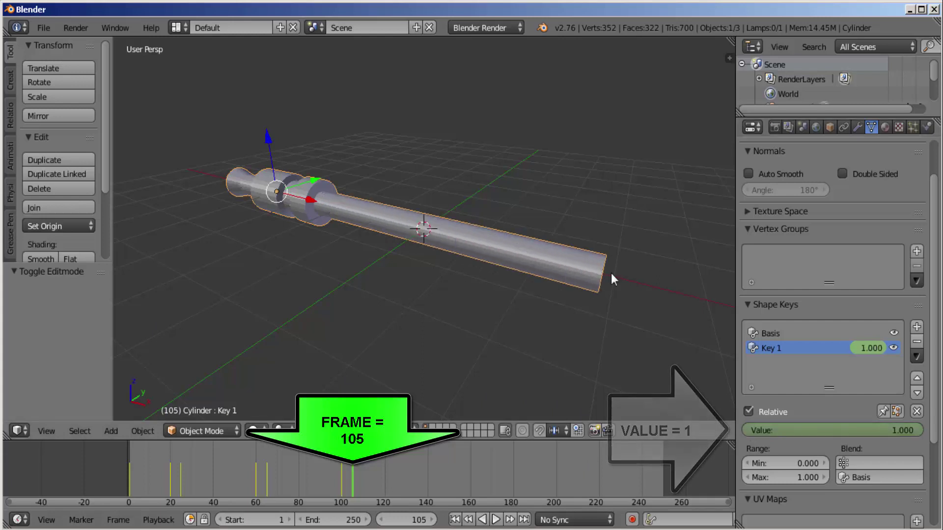
right_click(827, 430)
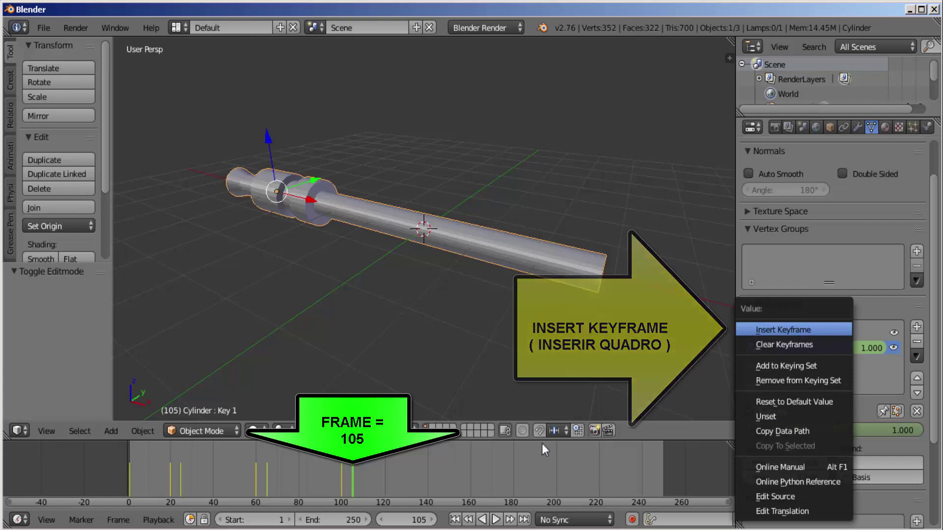
left_click(801, 333)
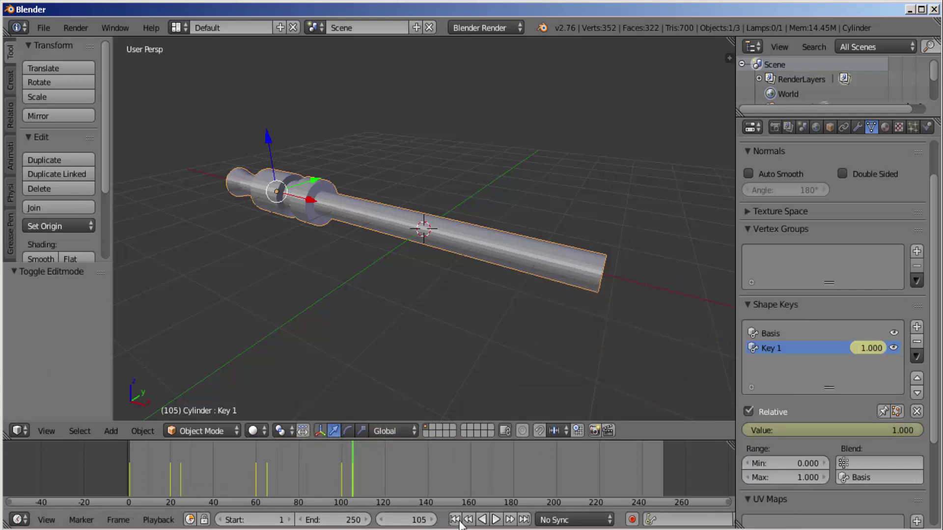
Step: Preview the animation, then make frame 140 the animation's last frame
left_click(456, 521)
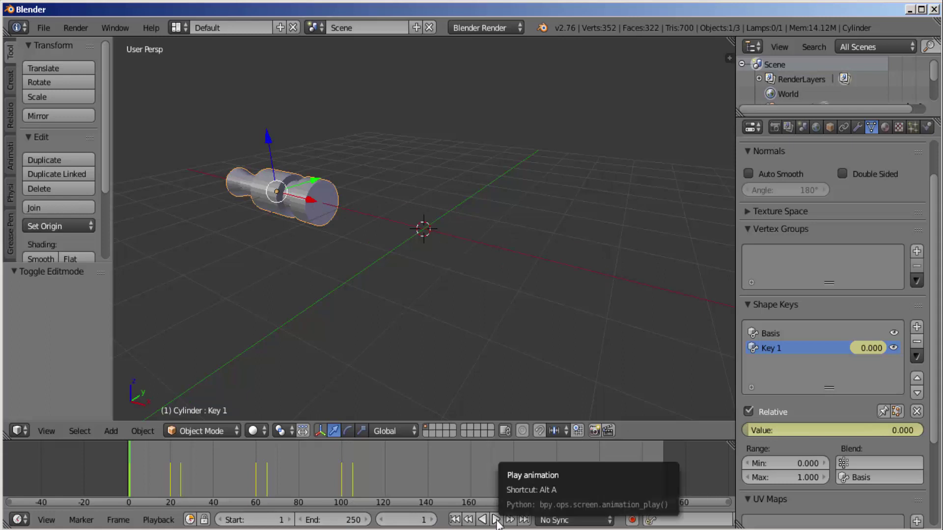
left_click(495, 520)
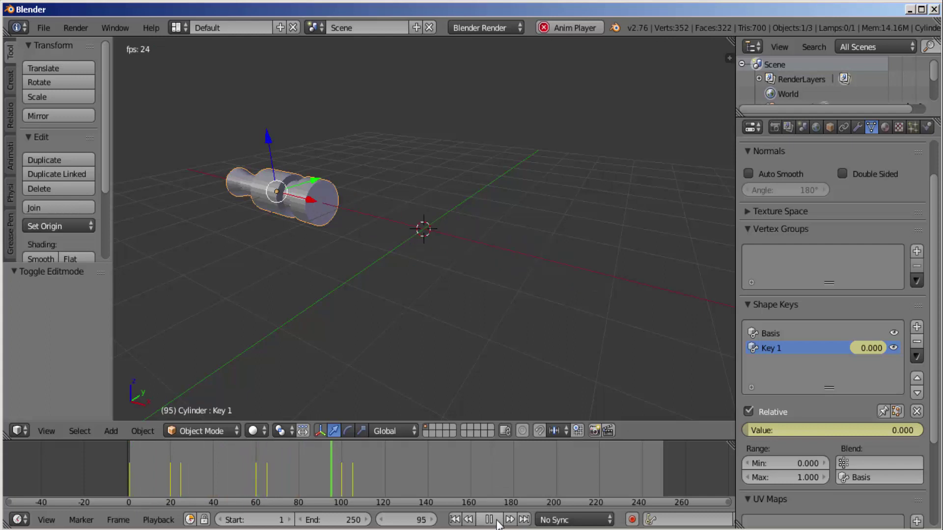
left_click(495, 521)
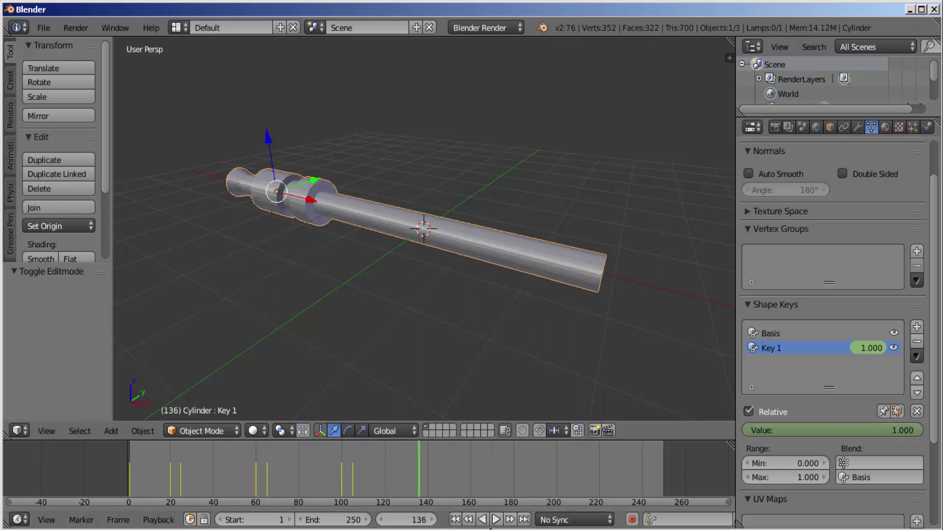
left_click(428, 466)
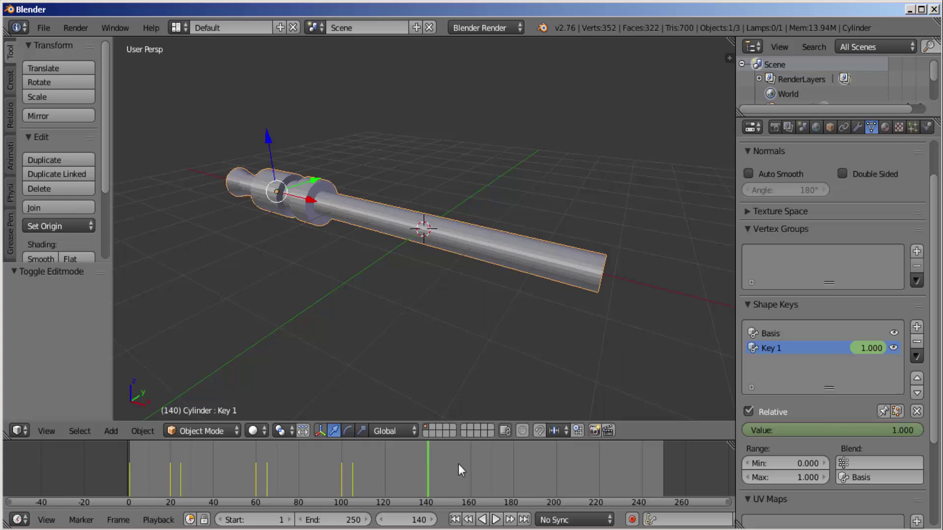
key("e")
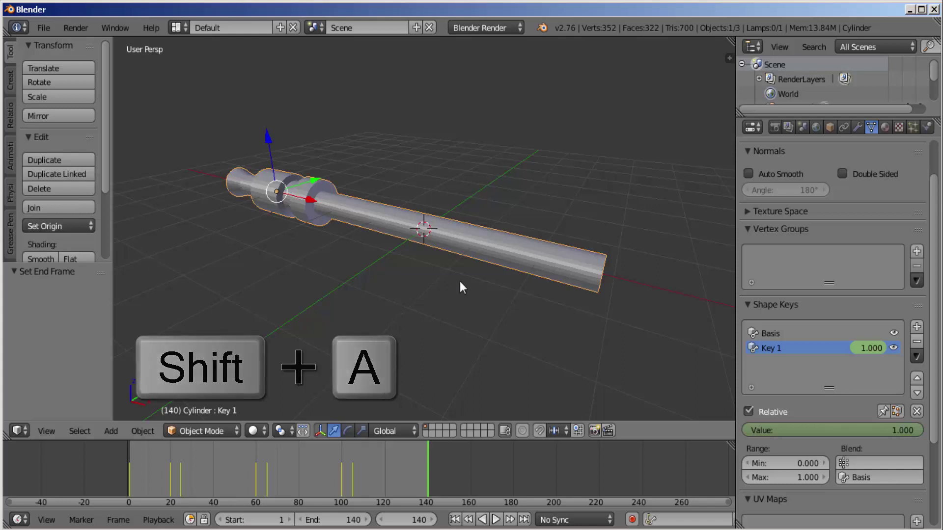
Step: Add a plane scaled by 8.024, lower it to Z -0.508, and enlarge the Outliner
key("shift+a")
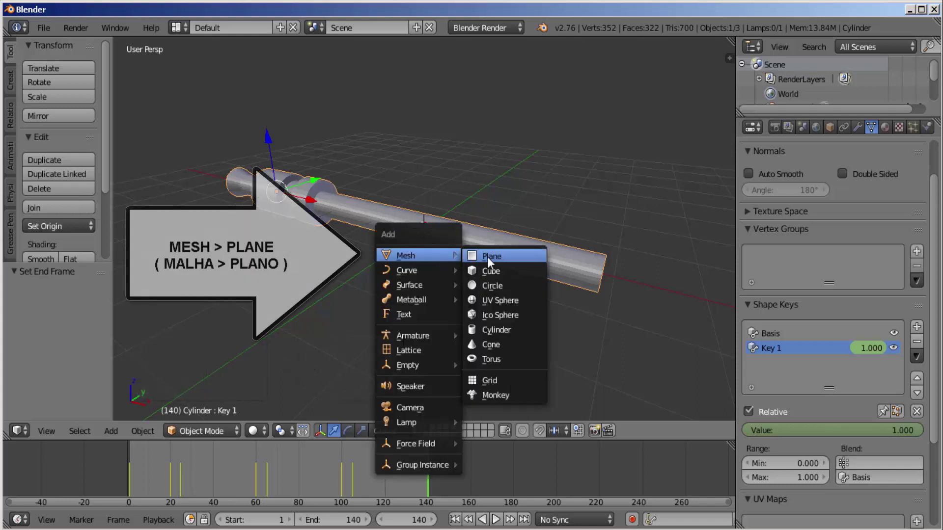
left_click(488, 256)
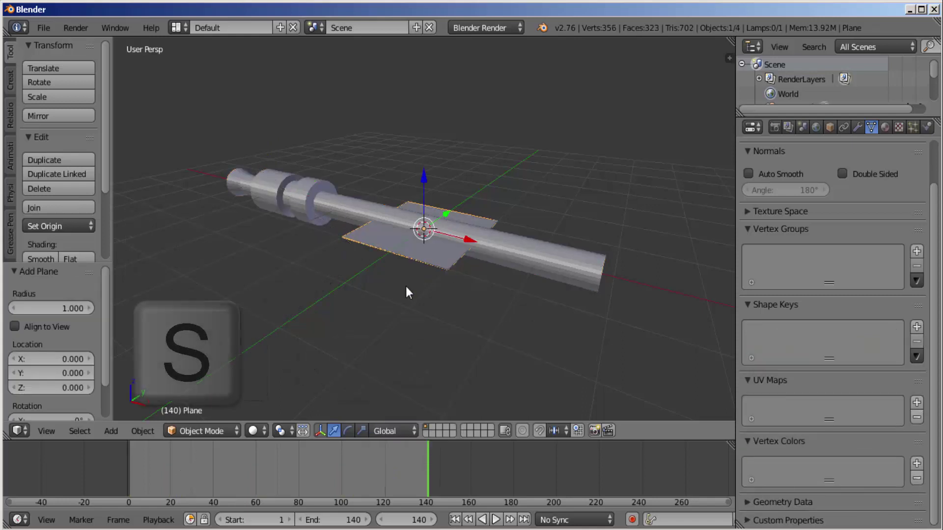
key("s")
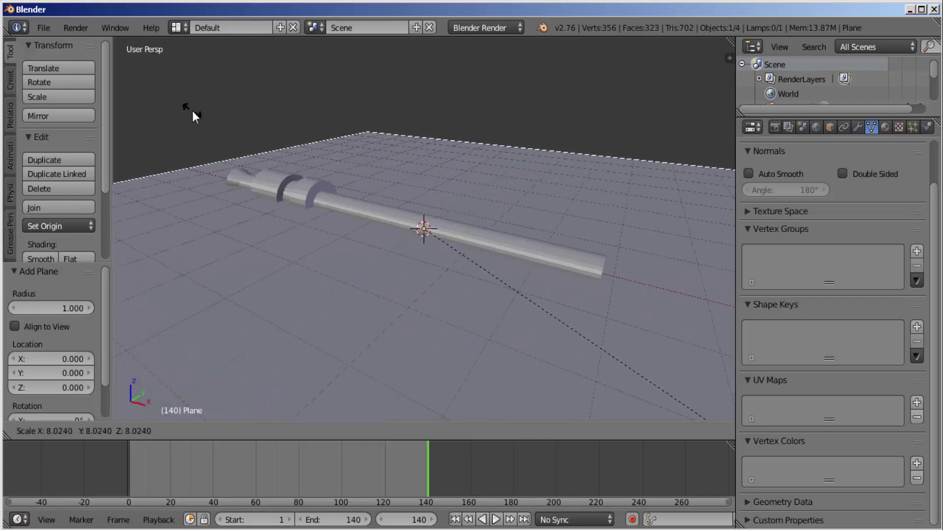
left_click(452, 183)
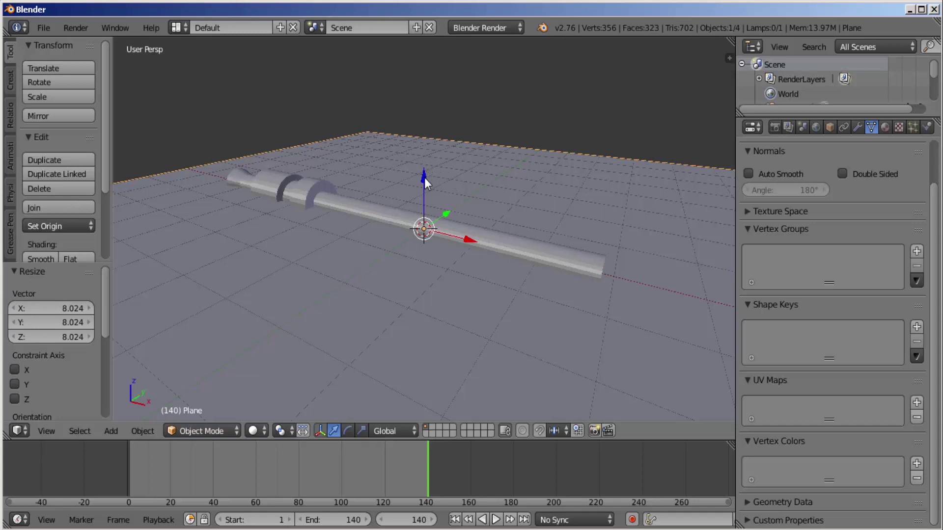
left_click_drag(424, 182, 427, 212)
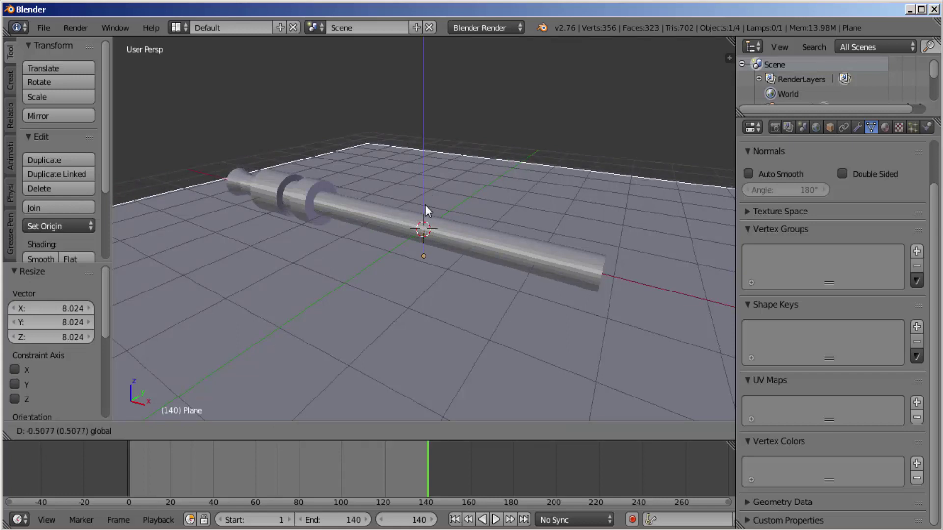
left_click_drag(425, 211, 426, 211)
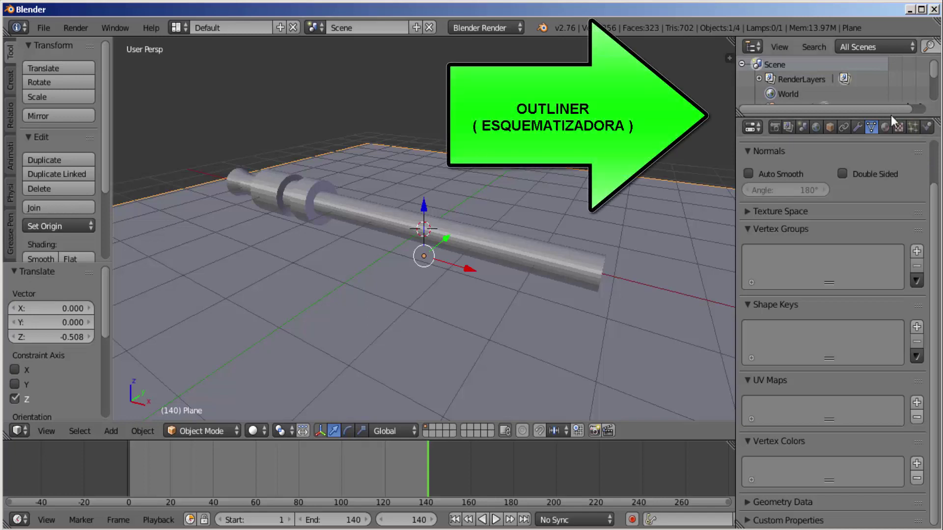
left_click_drag(889, 119, 889, 198)
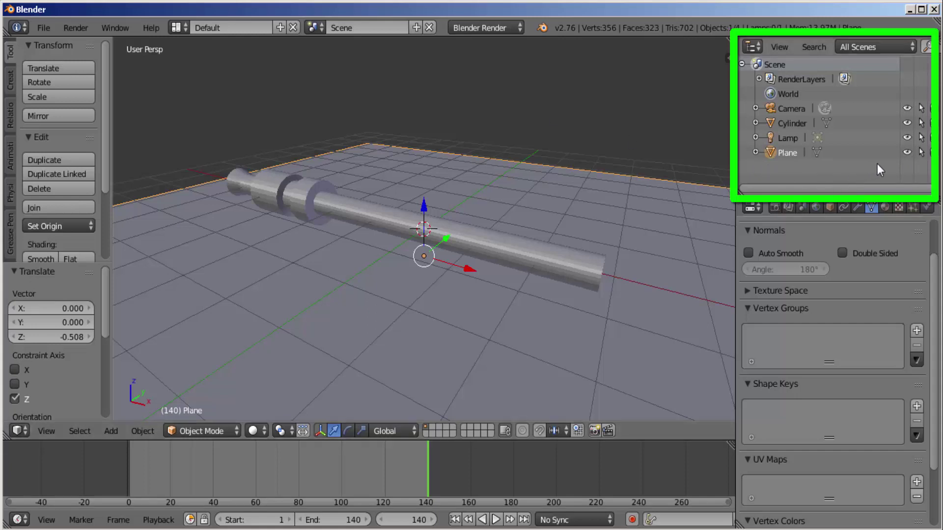
Step: Hide the Plane from the viewport with its Outliner eye icon and open the render engine list
left_click(905, 152)
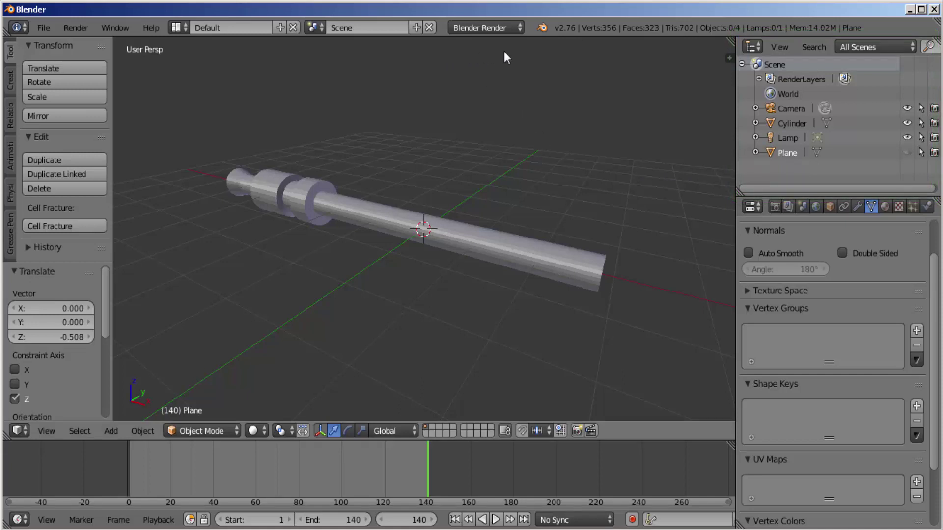
left_click(520, 28)
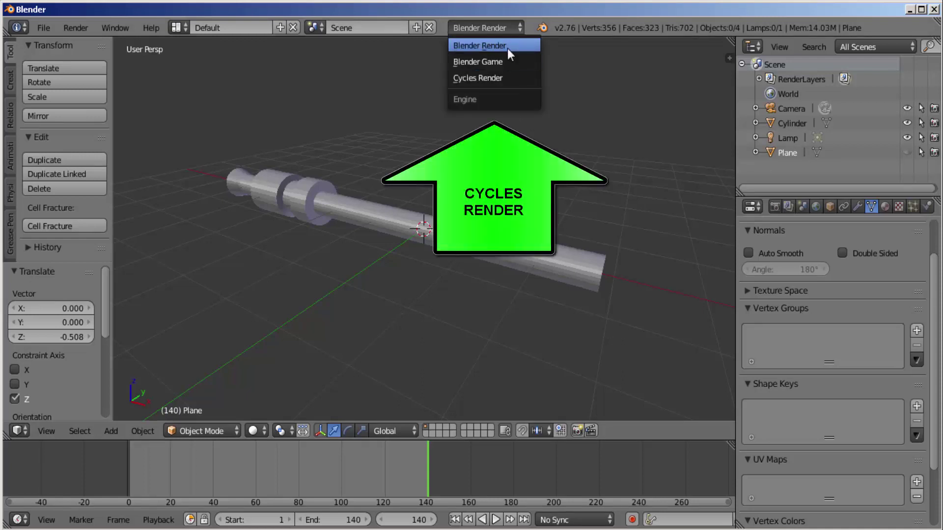
Step: Switch the render engine from Blender Render to Cycles Render and select the lightsaber Cylinder
left_click(496, 79)
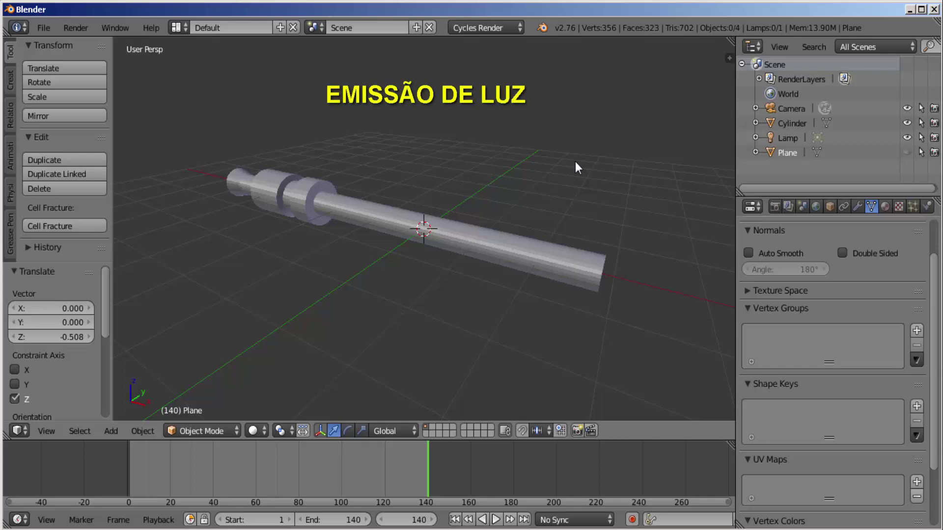
right_click(362, 218)
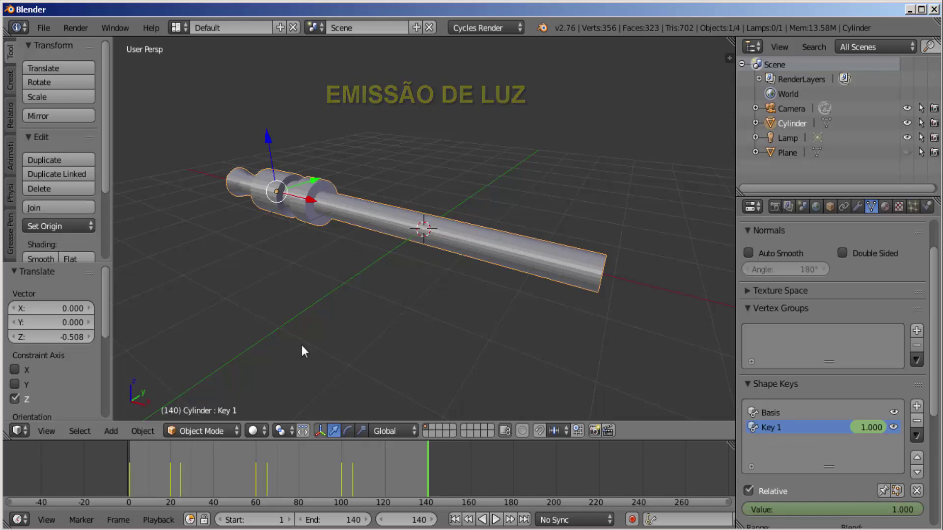
Step: Put the Cylinder into Edit Mode and enlarge the Properties area by raising the Outliner divider
left_click(222, 425)
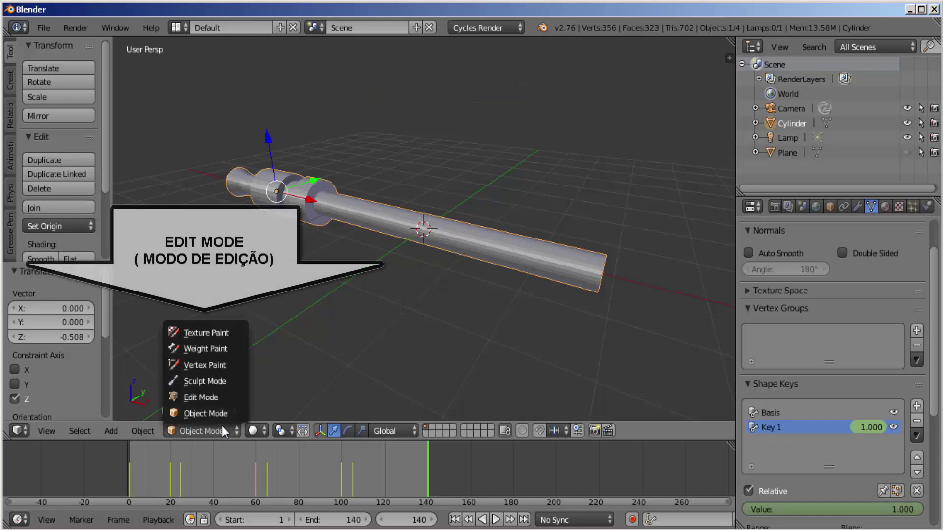
left_click(231, 396)
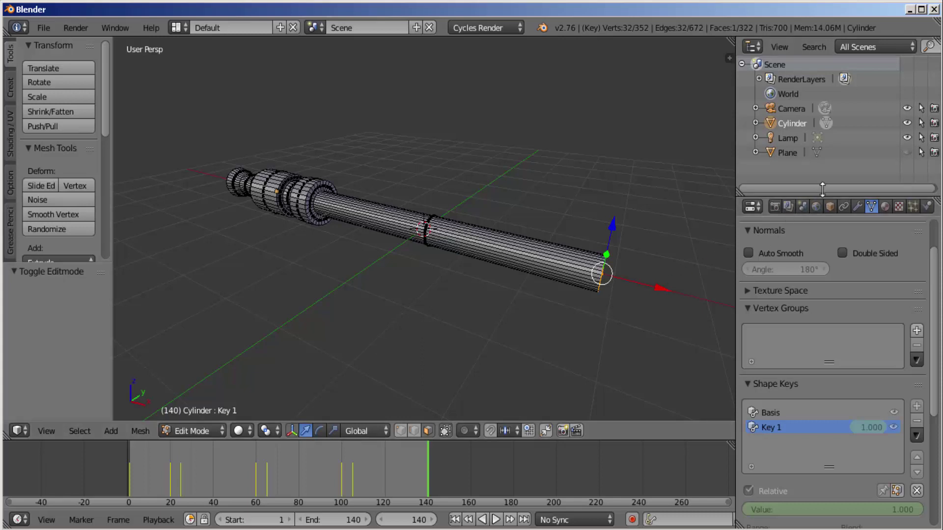
left_click_drag(822, 194, 543, 59)
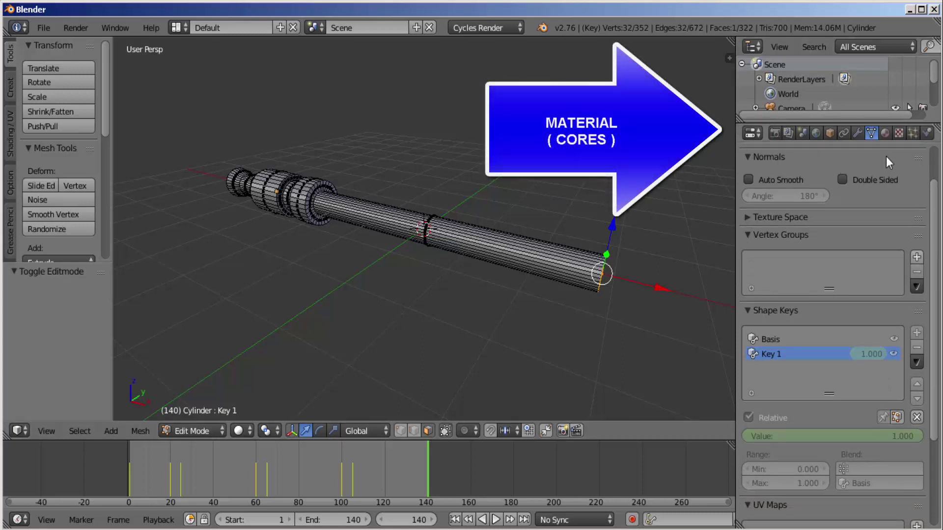
Step: Create a new material on the cylinder and name it 'corpo do sabre'
left_click(885, 134)
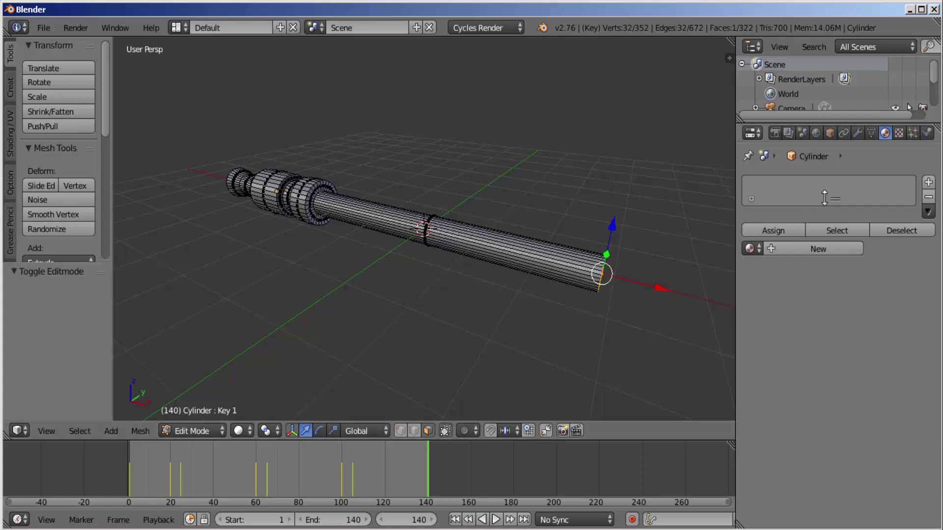
left_click(823, 247)
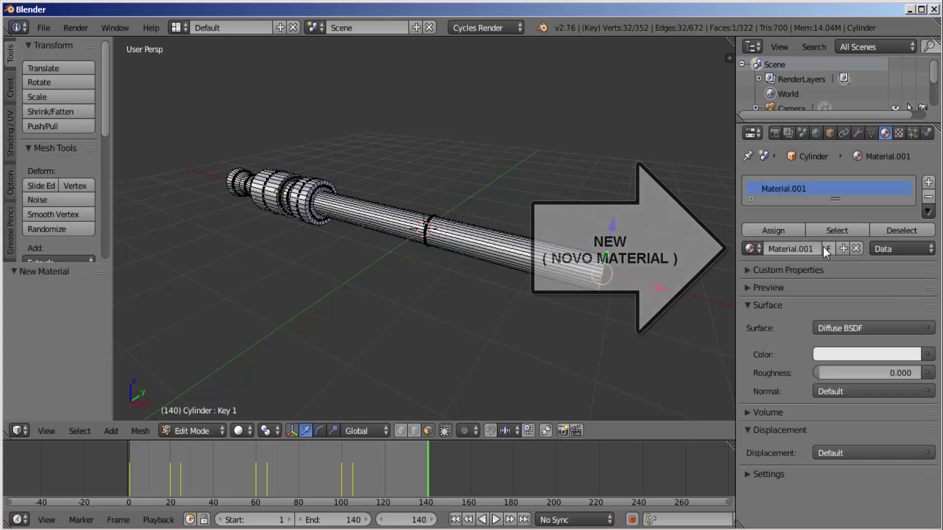
double_click(763, 190)
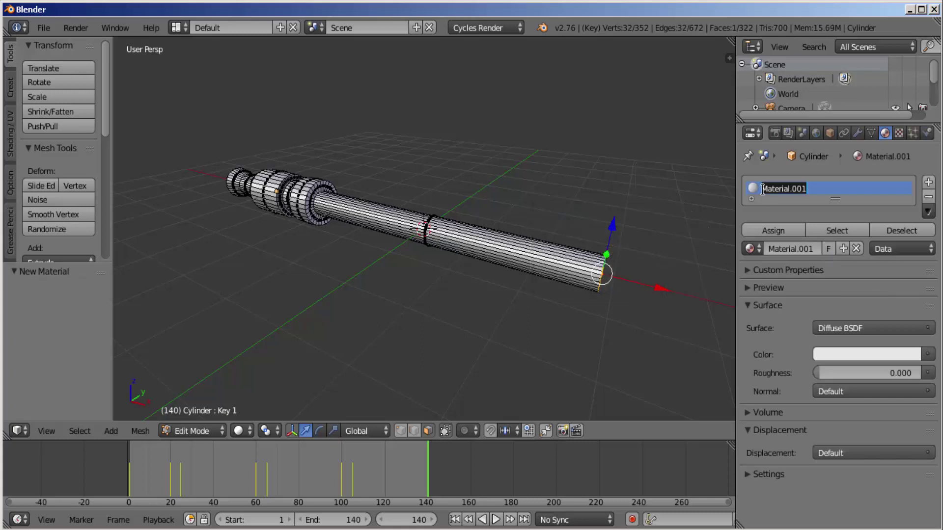
key("BackSpace")
type("po do sabre")
key("Return")
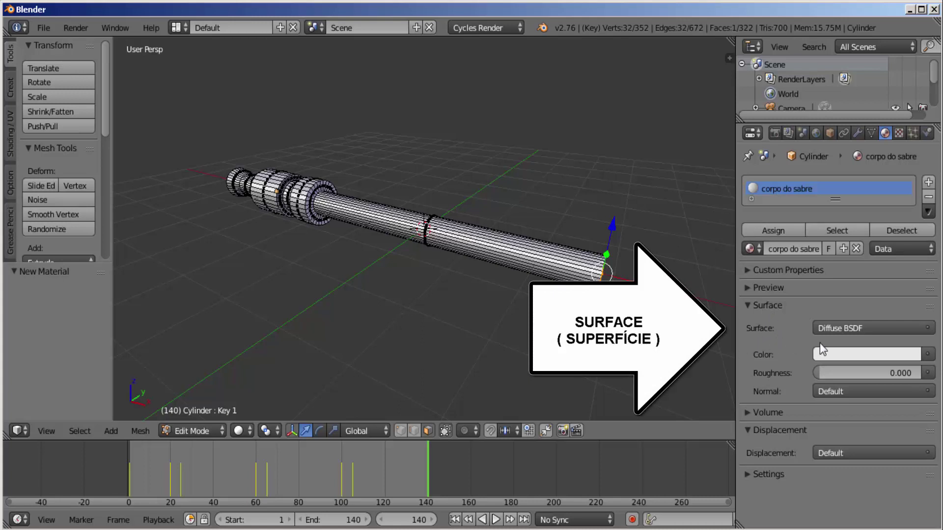
Step: Set the material's surface to Toon BSDF and show its preview sphere
left_click(928, 328)
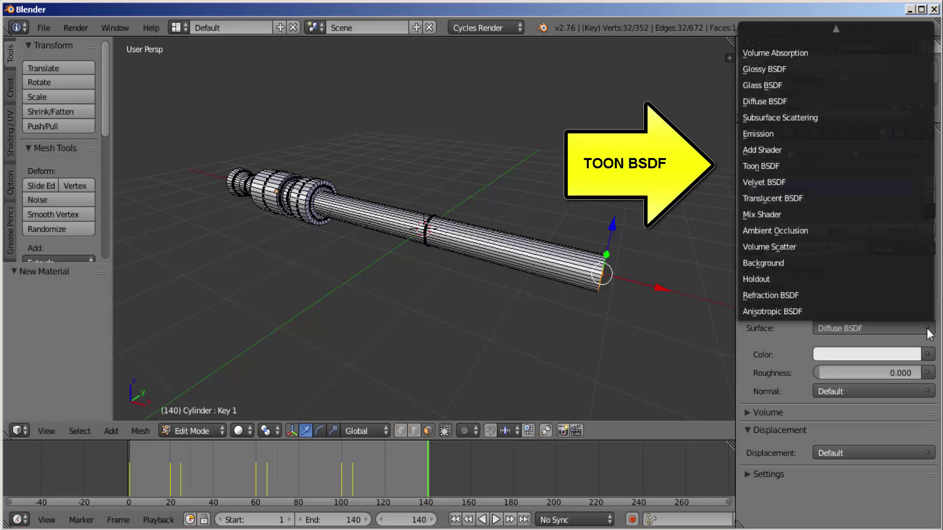
left_click(769, 165)
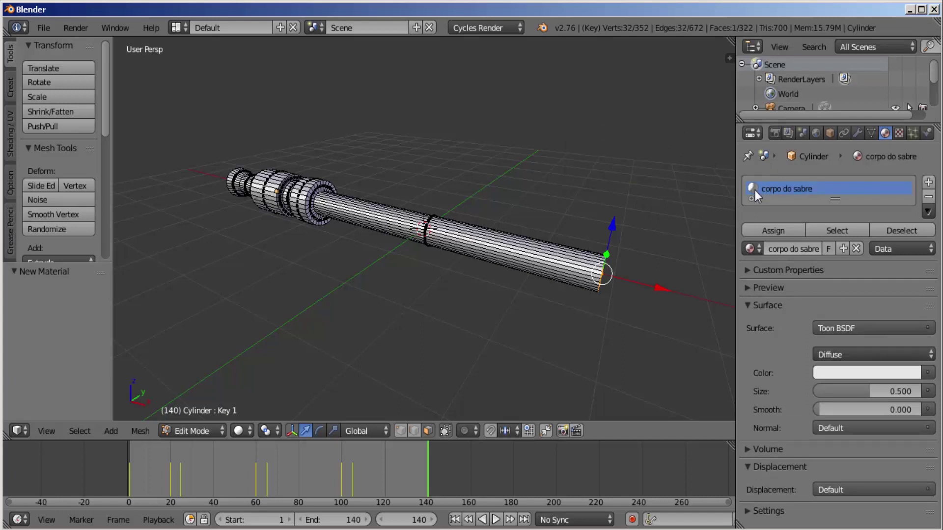
left_click(747, 287)
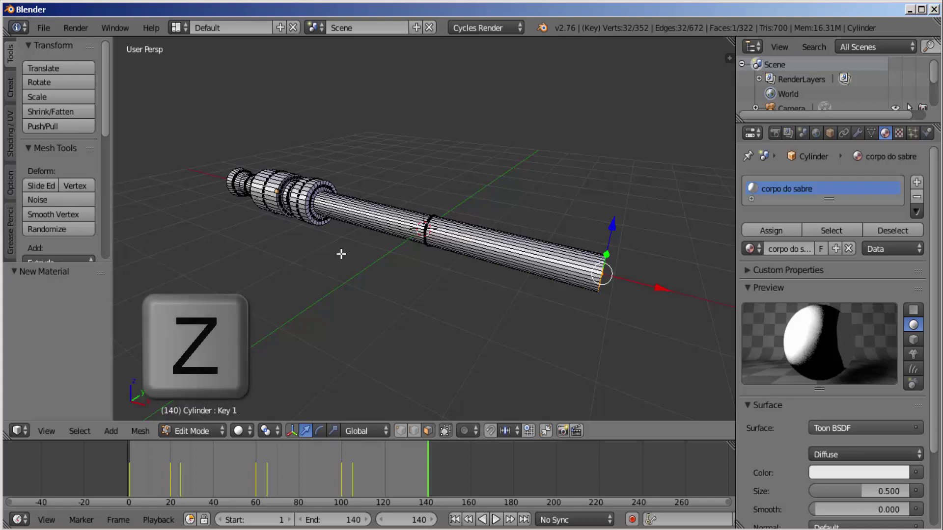
Step: In wireframe view, box-select the blade half's vertices from the middle ring to the tip
key("z")
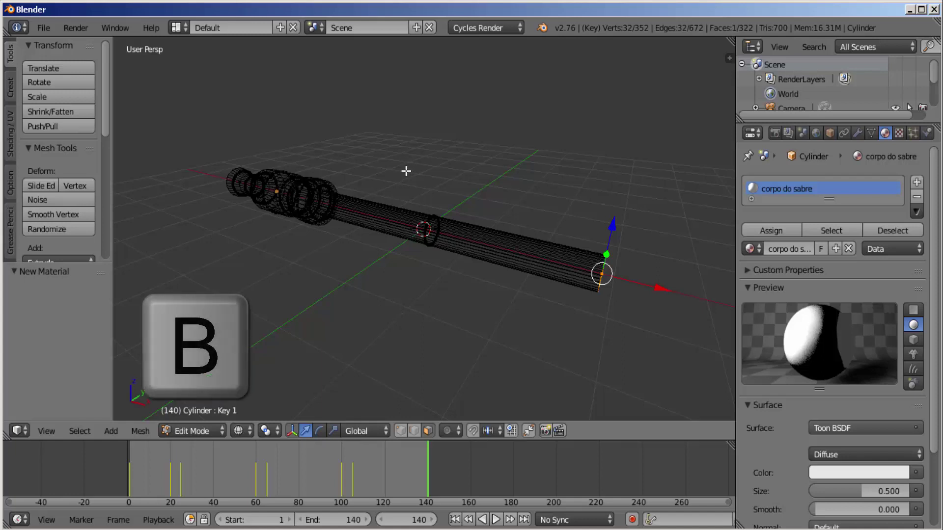
key("b")
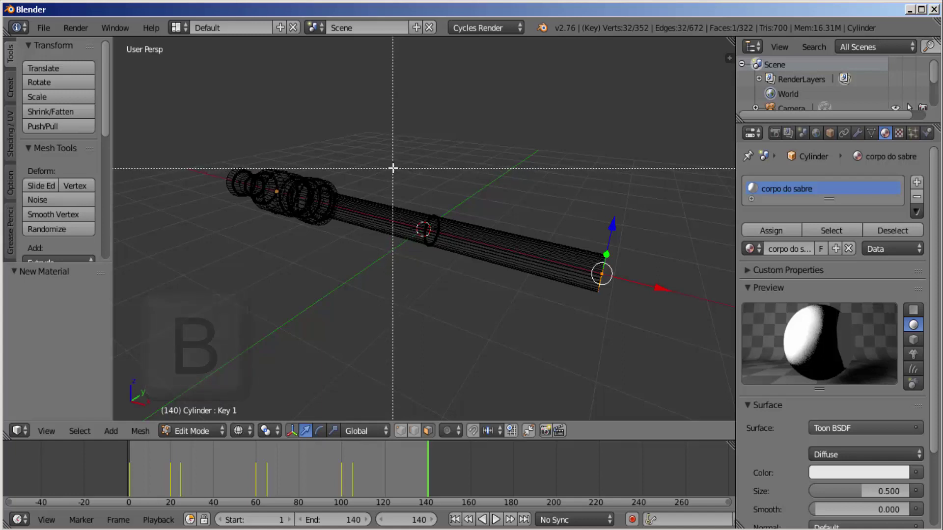
mouse_move(399, 162)
left_mouse_down()
mouse_move(413, 218)
mouse_move(582, 334)
mouse_move(629, 340)
left_mouse_up()
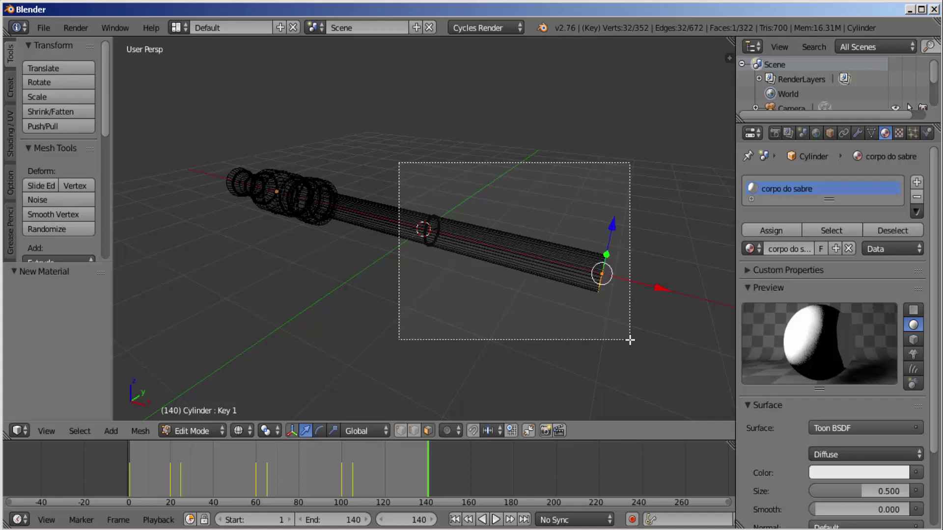
left_click_drag(629, 339, 630, 340)
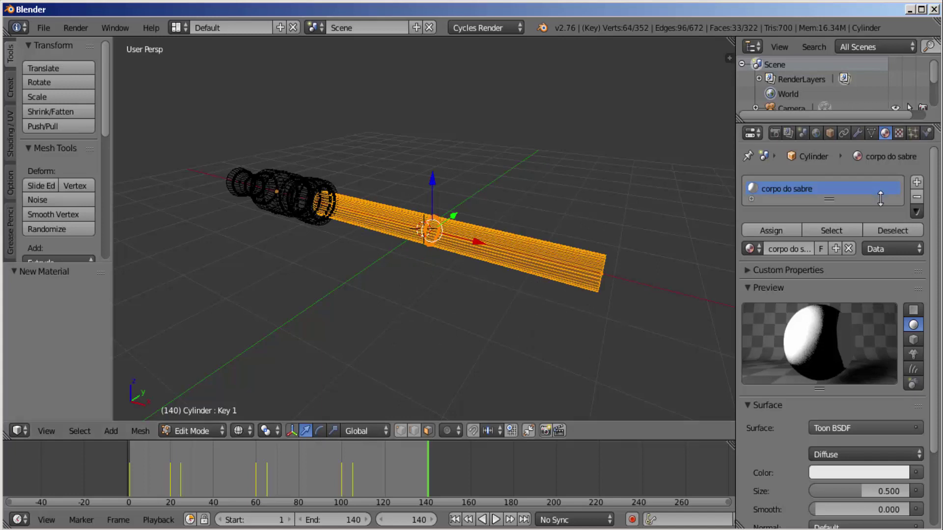
Step: Add a second material slot with a new material using an Emission surface
left_click(917, 183)
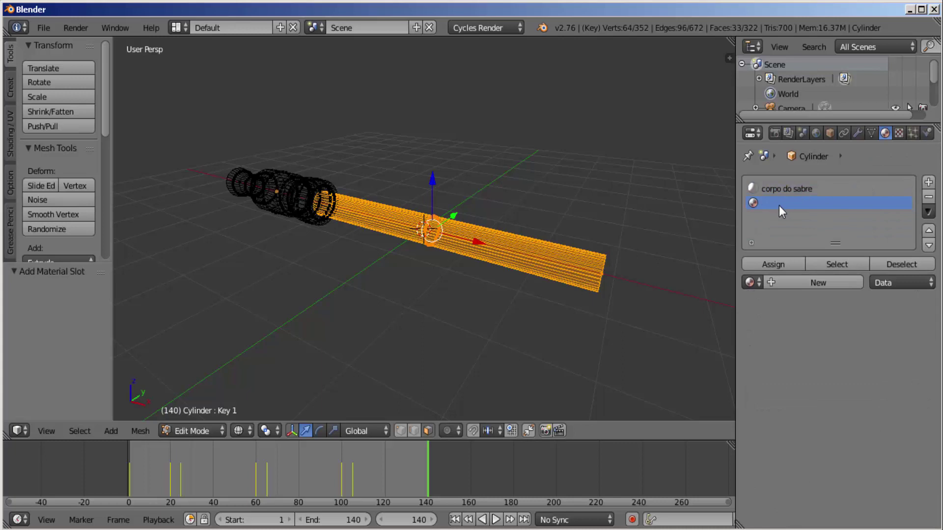
left_click(821, 284)
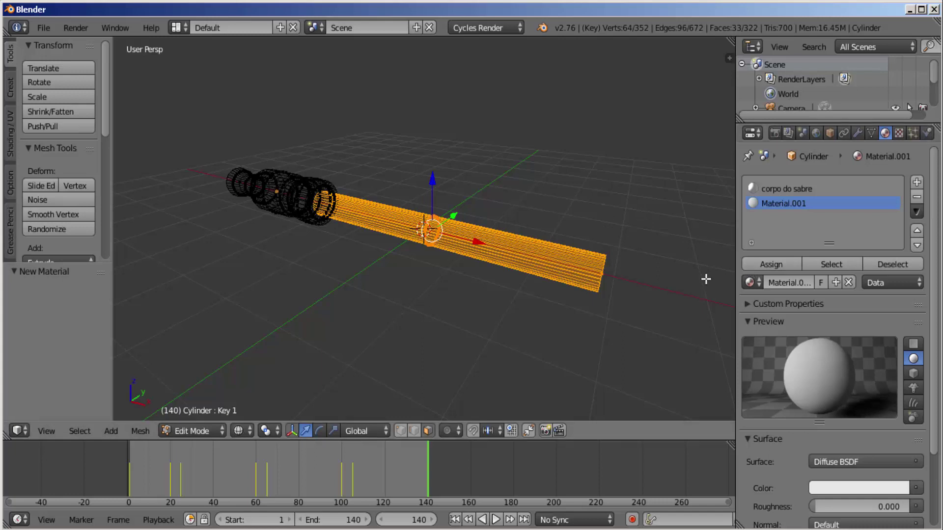
scroll(823, 320, "down", 5)
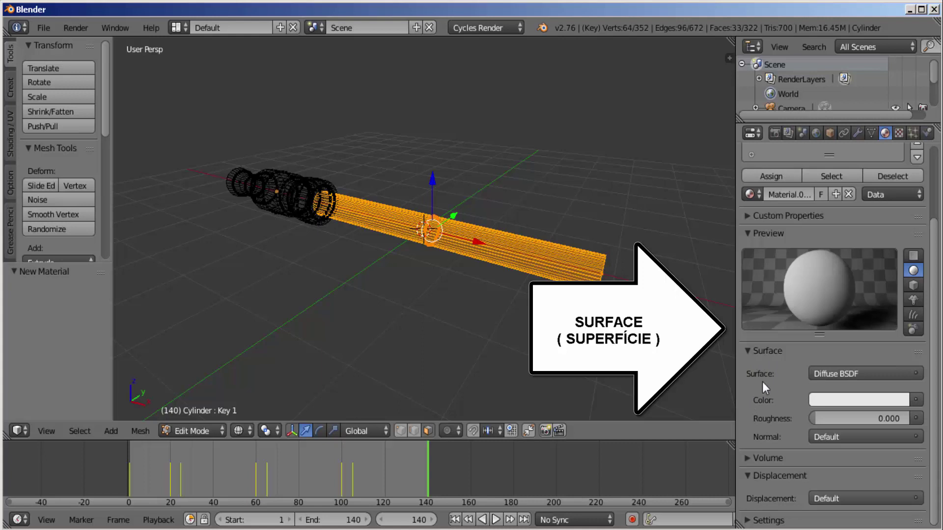
left_click(909, 372)
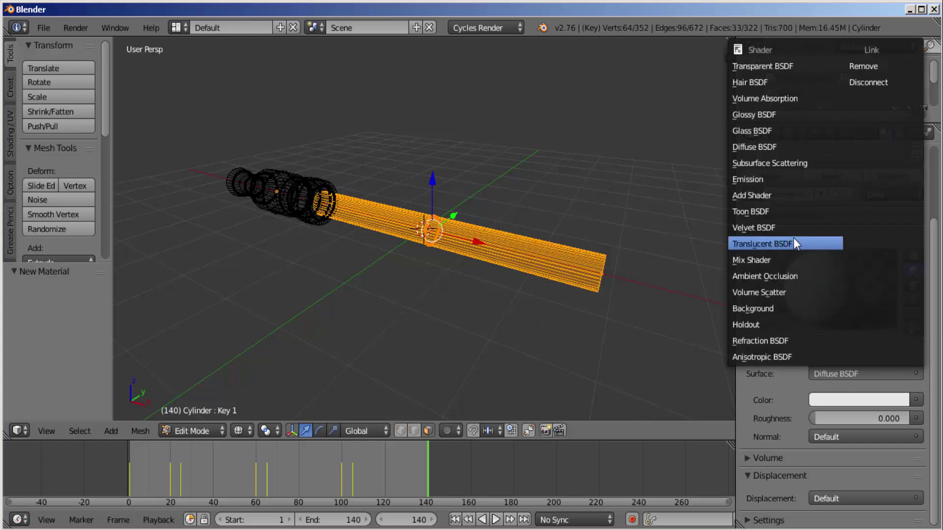
left_click(761, 178)
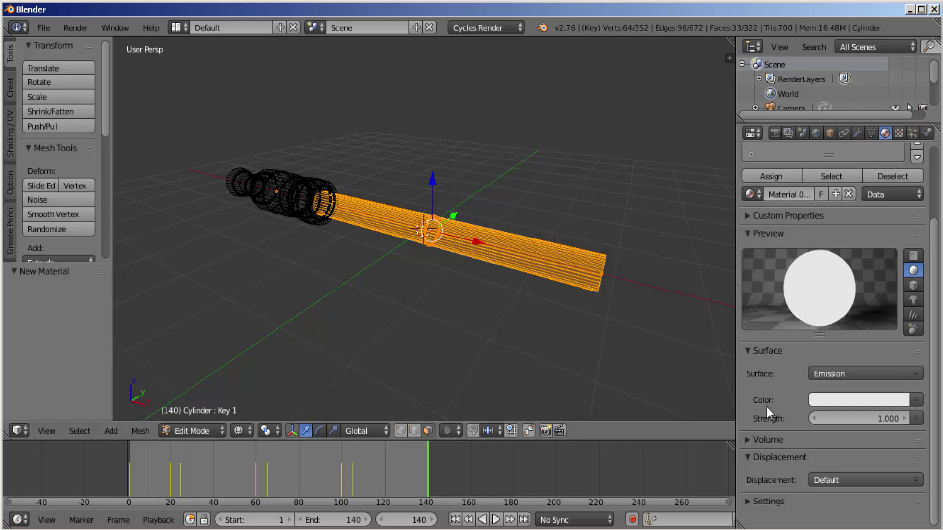
Step: Set the emission colour to light blue and render the current frame
left_click(855, 398)
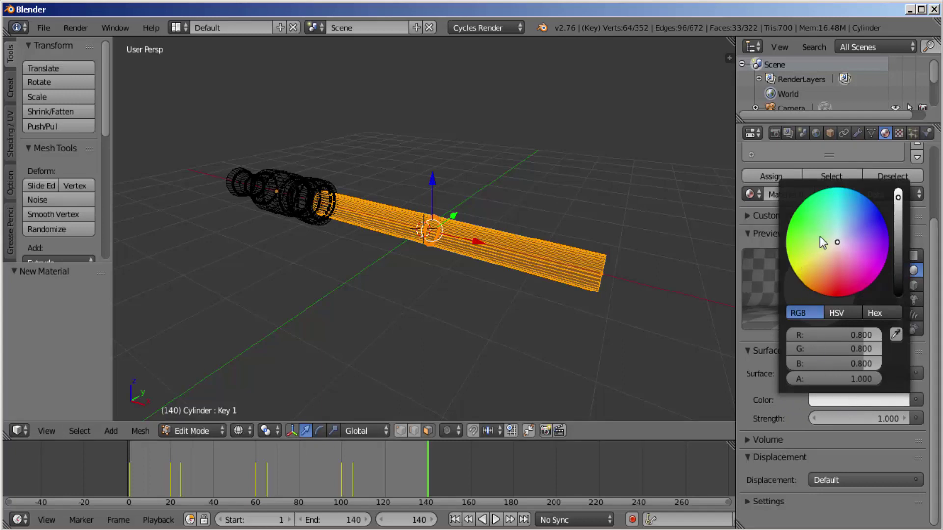
left_click(844, 227)
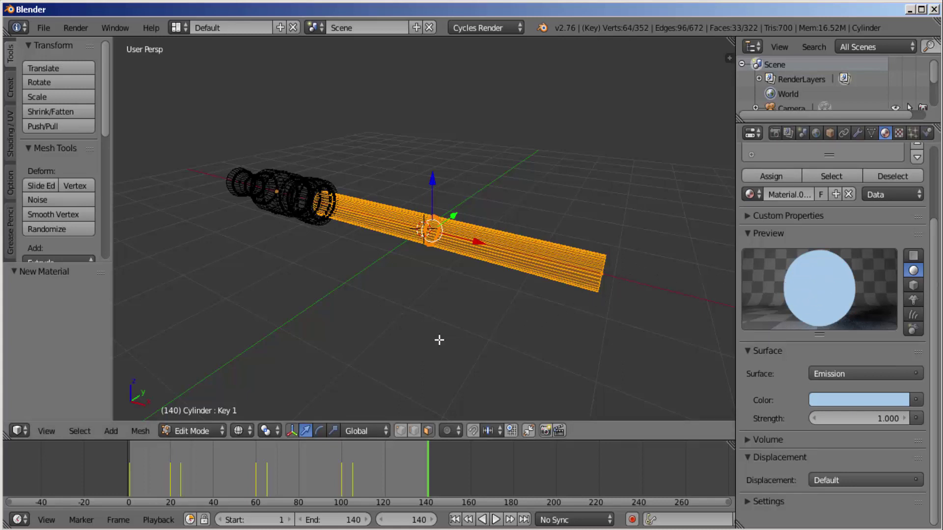
key("F12")
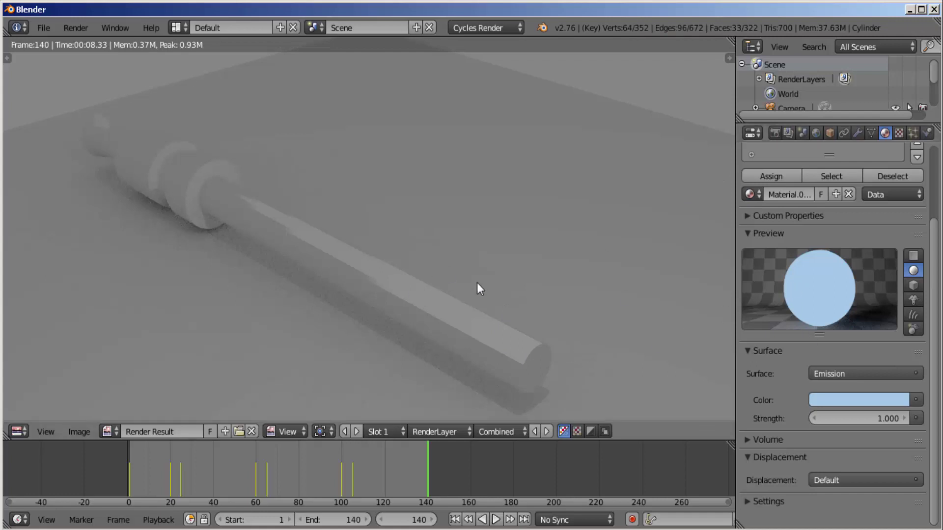
Step: Assign the light-blue Emission material to the selected blade faces and re-render to check it
left_click(771, 173)
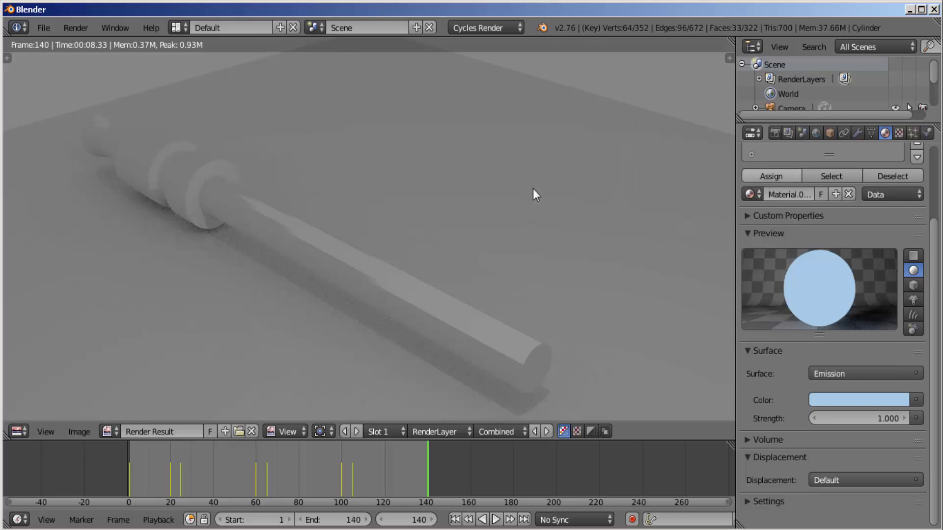
key("F12")
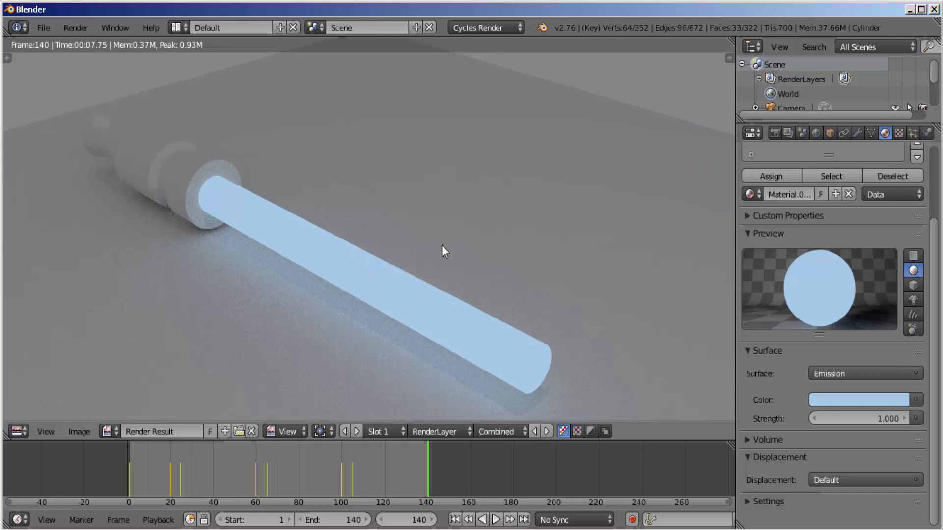
key("Escape")
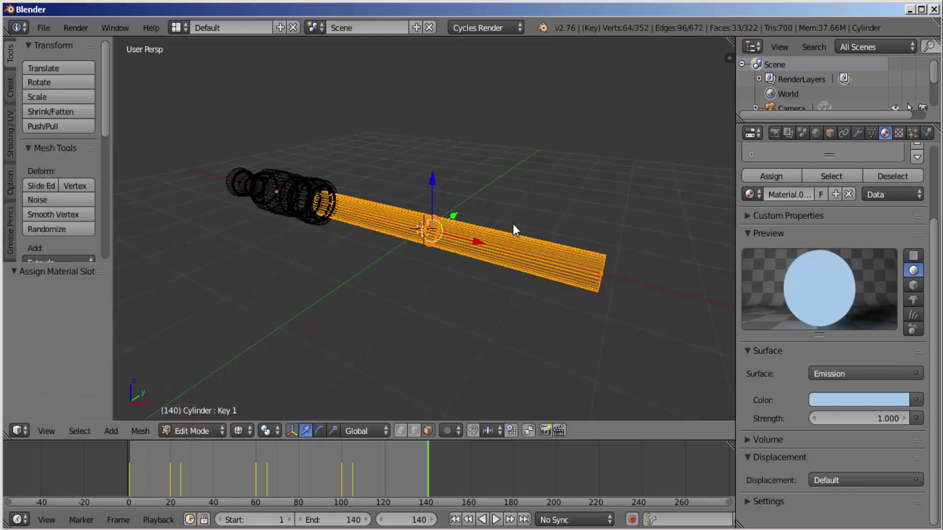
Step: Set the World colour to black and render to see the blue blade glow
left_click(816, 133)
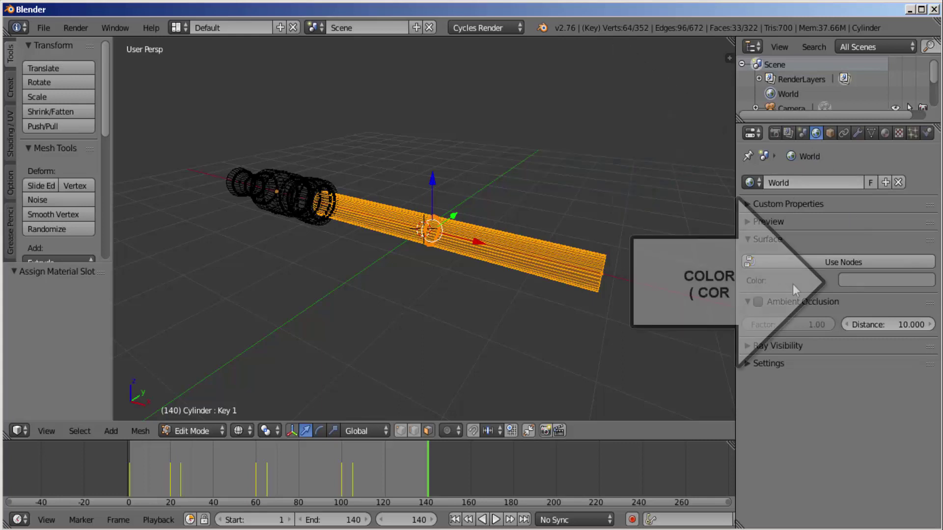
left_click(886, 280)
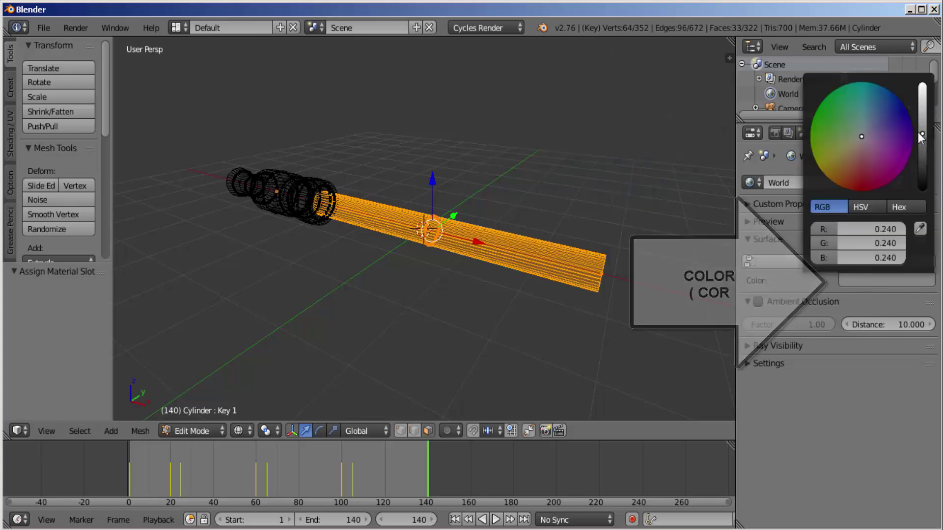
left_click_drag(921, 137, 922, 189)
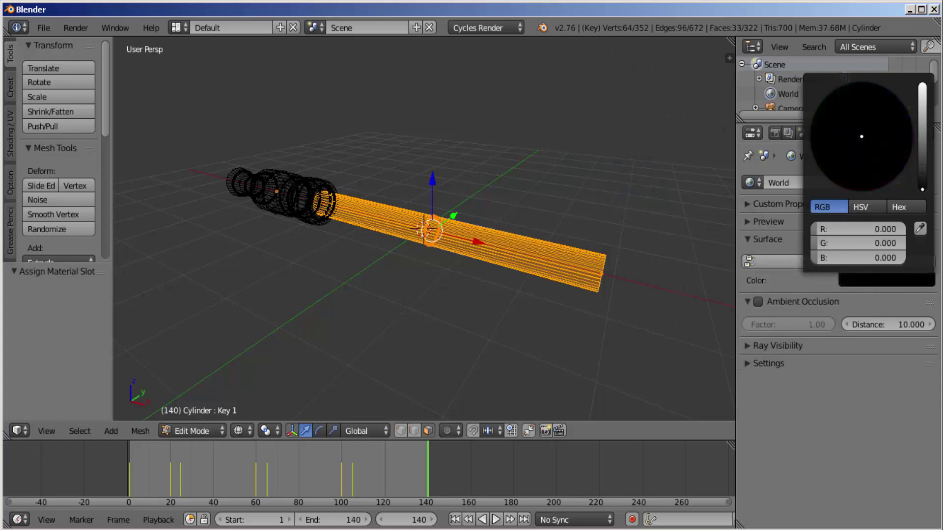
key("F12")
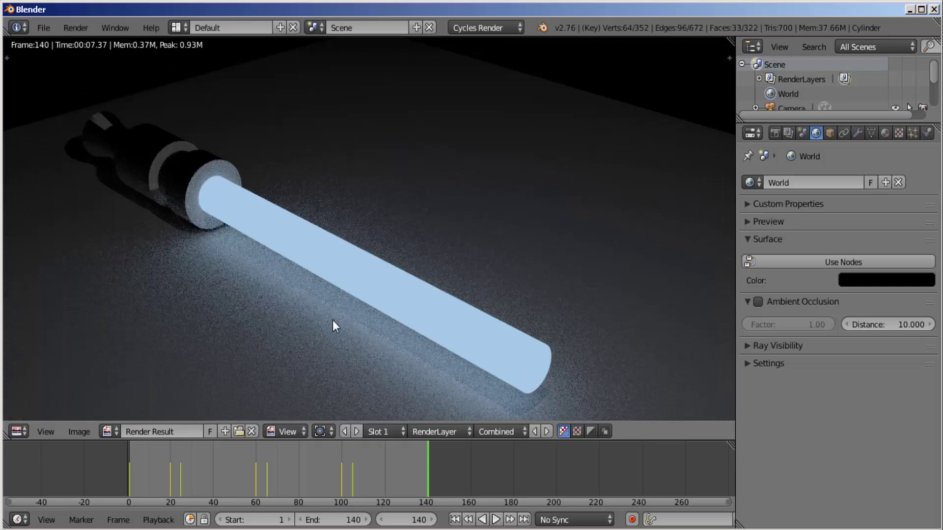
scroll(420, 204, "down", 1)
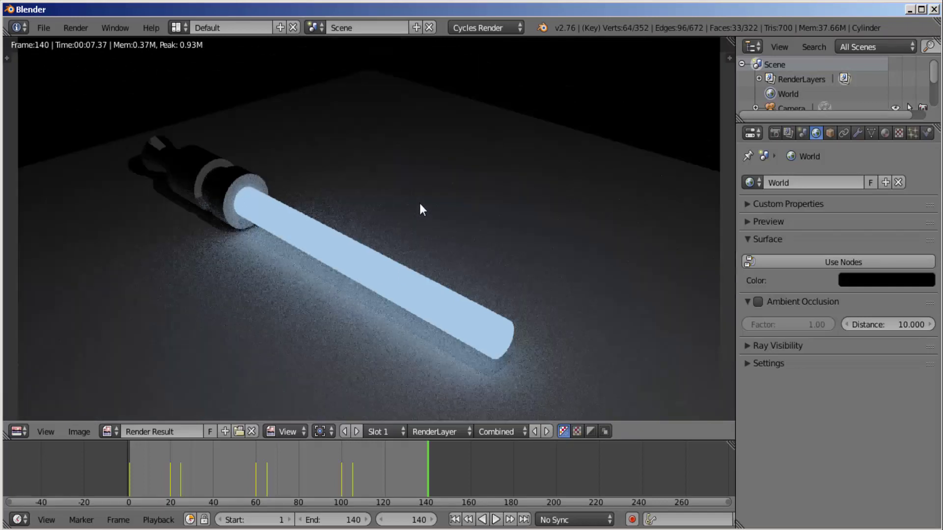
scroll(419, 203, "down", 1)
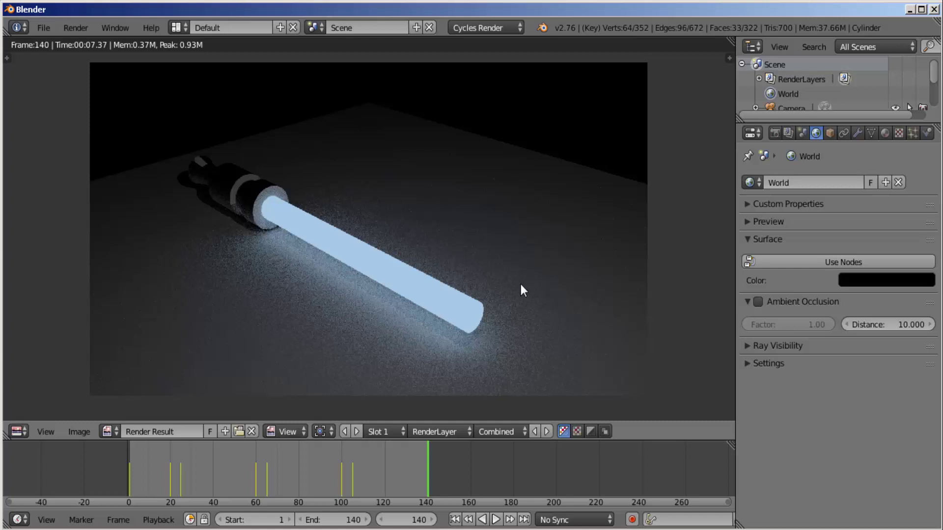
key("Escape")
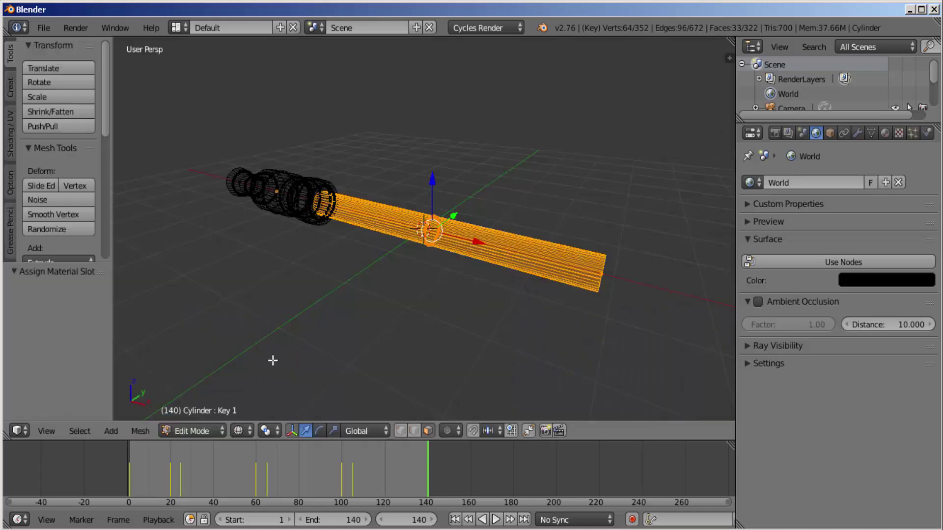
Step: Return to frame 1 and bring up keyframe options on the blade's Emission Color
left_click(128, 490)
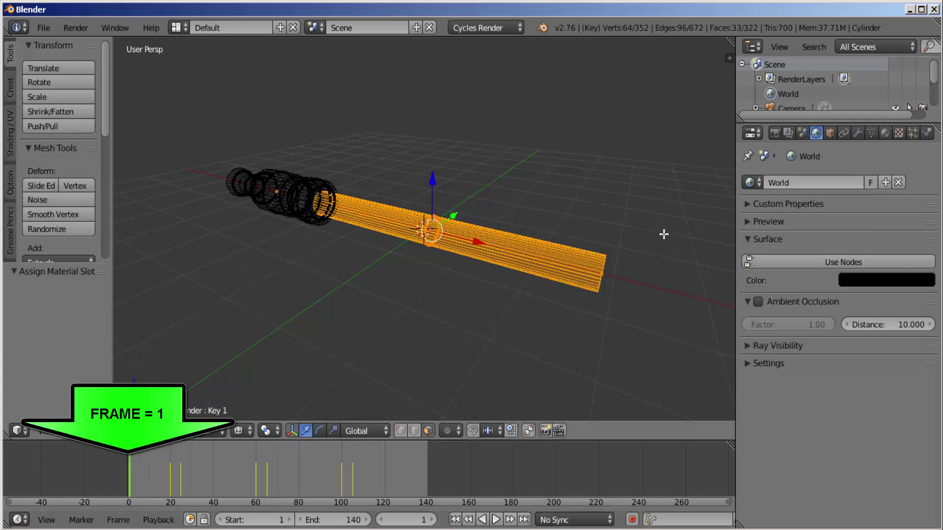
left_click(886, 133)
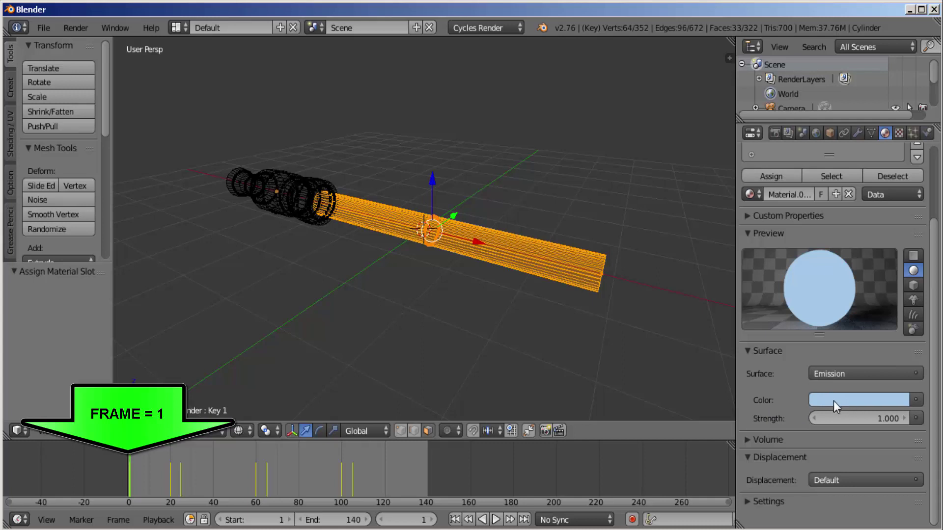
right_click(850, 398)
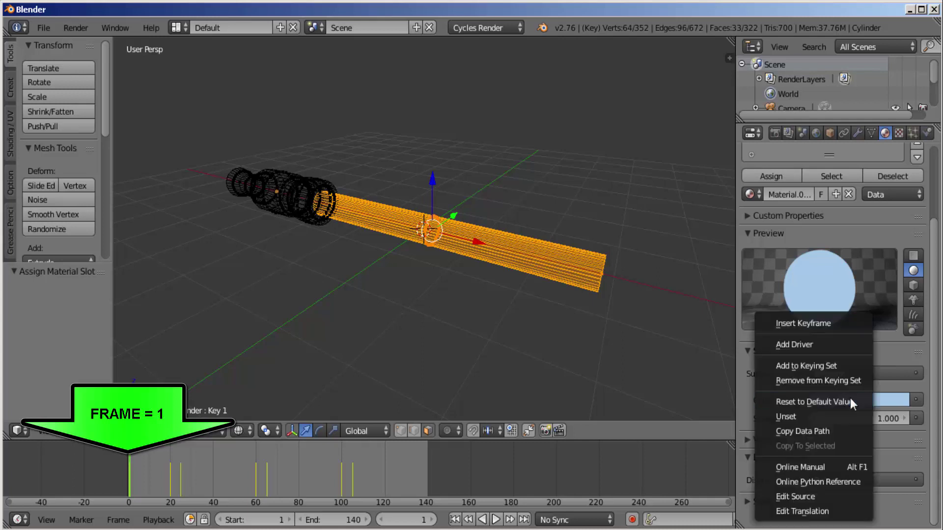
Step: Keyframe the light-blue emission colour at frames 1 and 60, then advance to frame 65
left_click(800, 322)
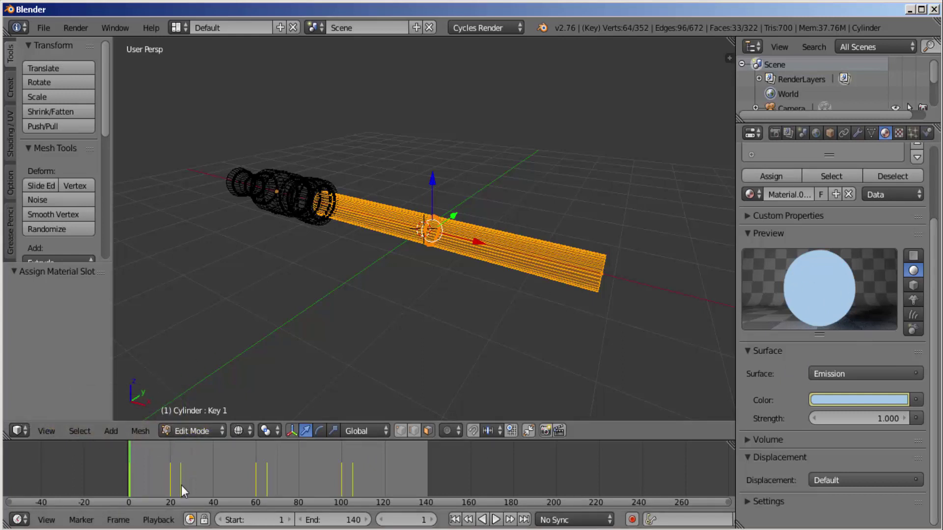
left_click(255, 486)
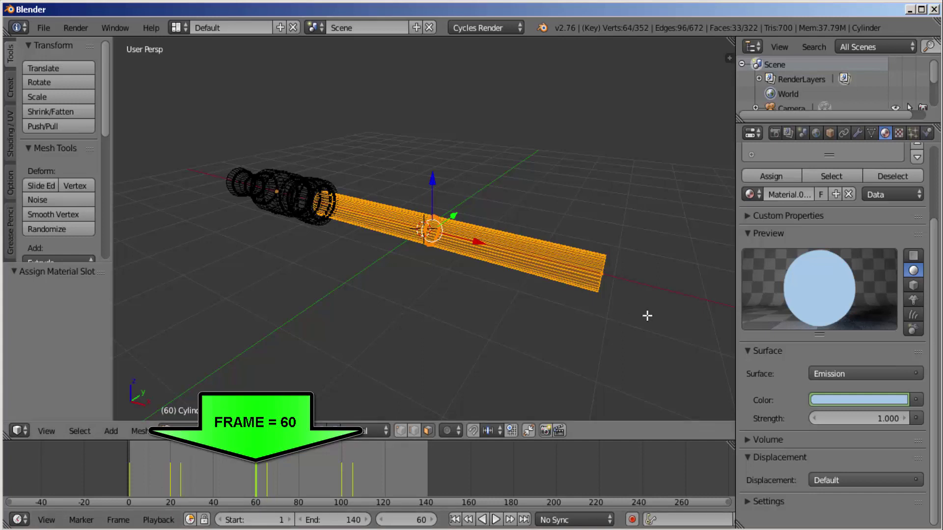
right_click(847, 396)
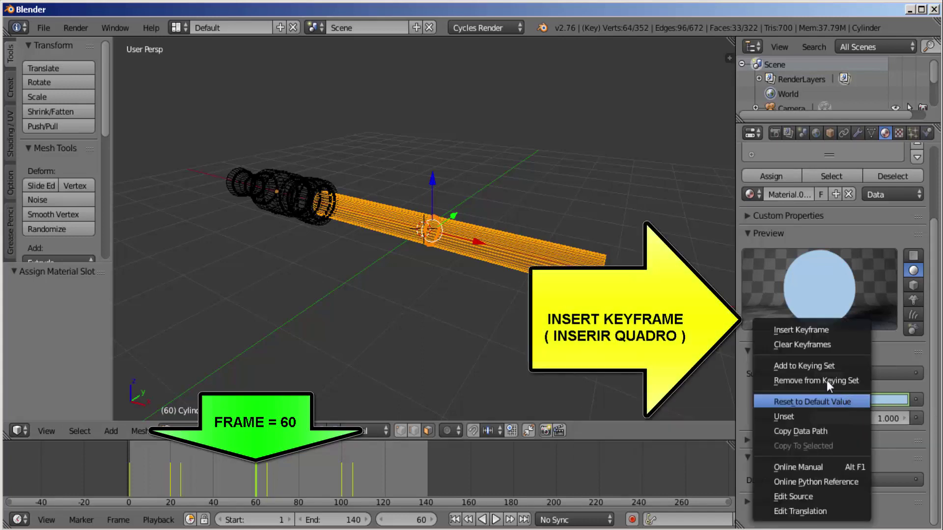
left_click(793, 330)
key("alt+a")
key("alt+a")
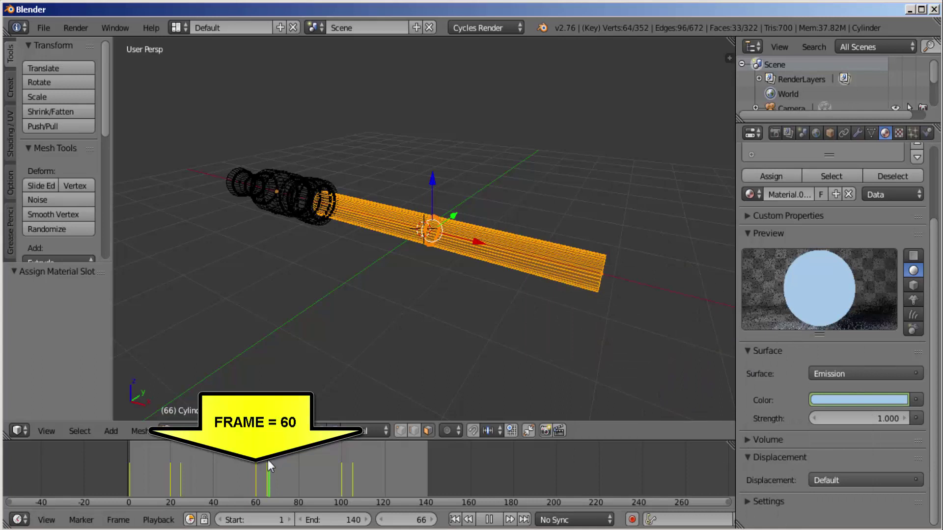
left_click(267, 459)
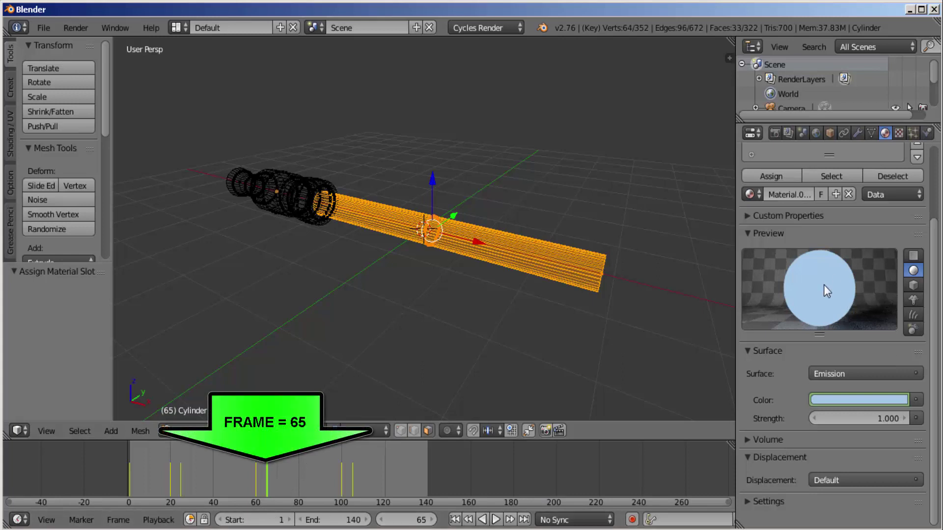
Step: Change the emission colour to red (R 0.800, G 0.294, B 0.269) and keyframe it at frame 65
left_click(852, 400)
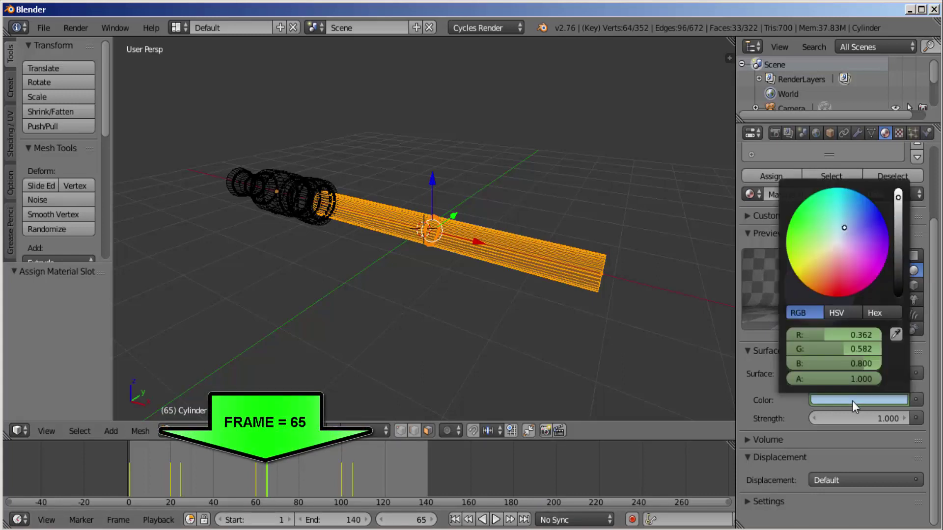
left_click(836, 265)
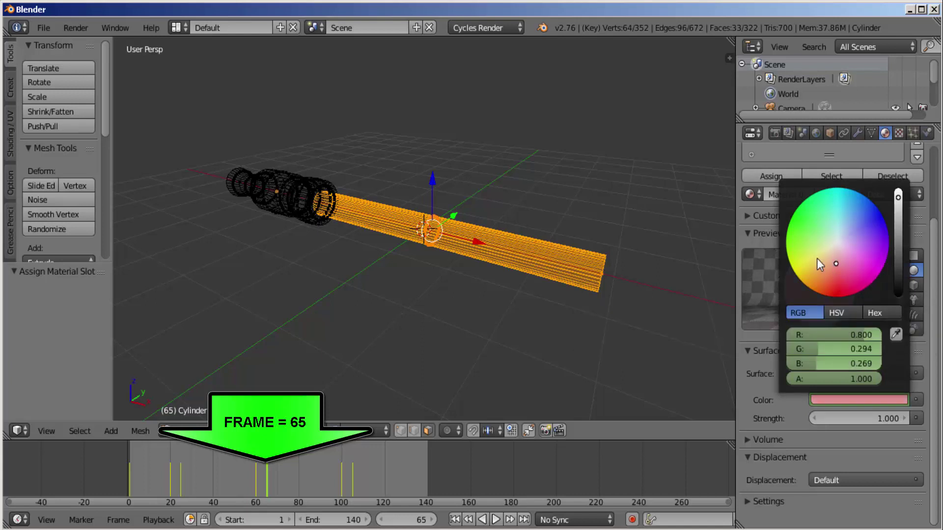
right_click(856, 399)
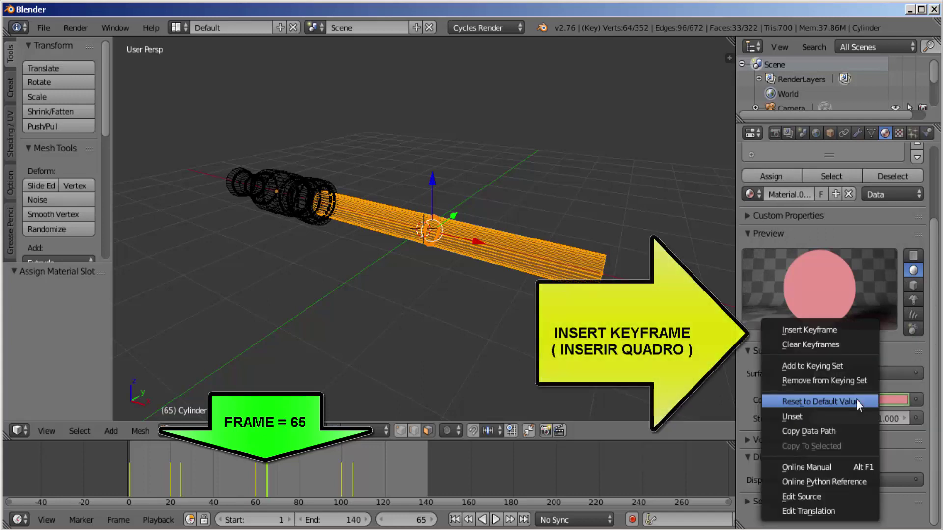
left_click(812, 331)
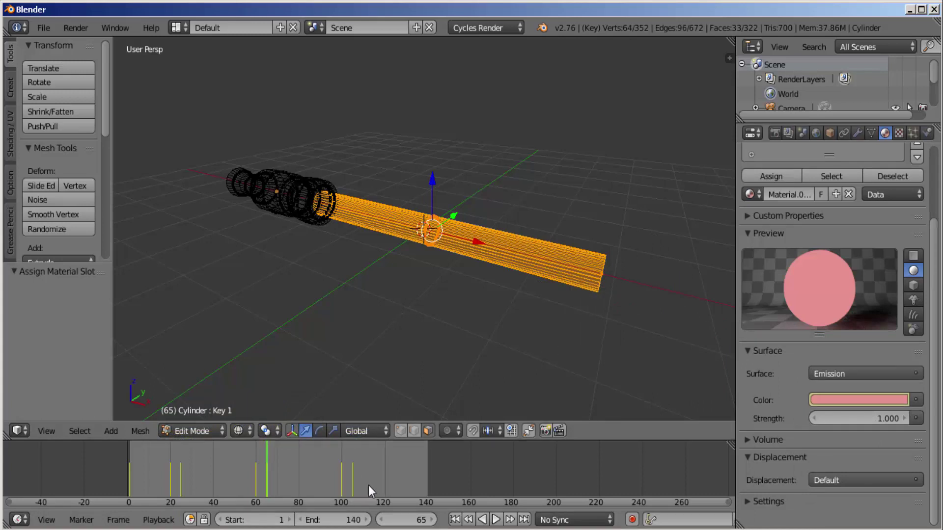
Step: Keyframe the blade's red Emission colour at frame 120 so it stays red
left_click(385, 476)
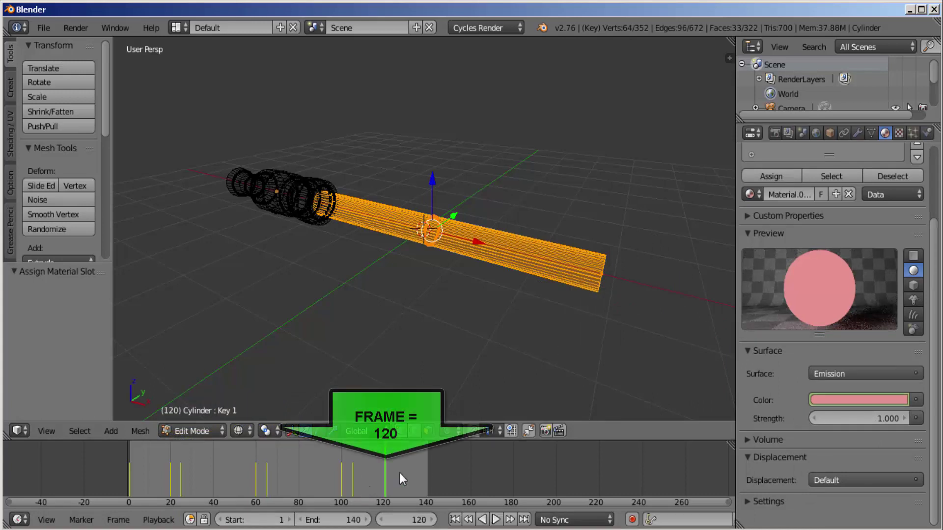
right_click(848, 399)
left_click(803, 331)
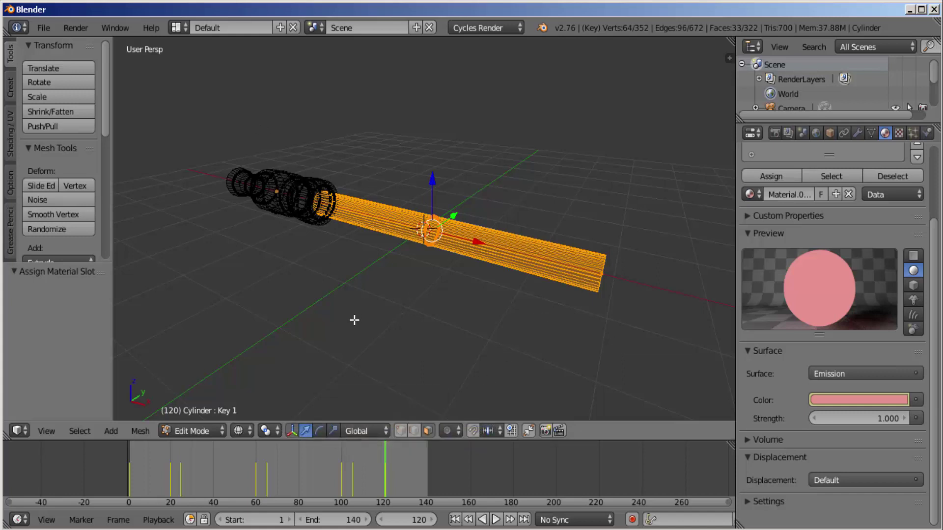
Step: Switch to solid shading and render a still of frame 70 to check the pinkish-red blade
key("z")
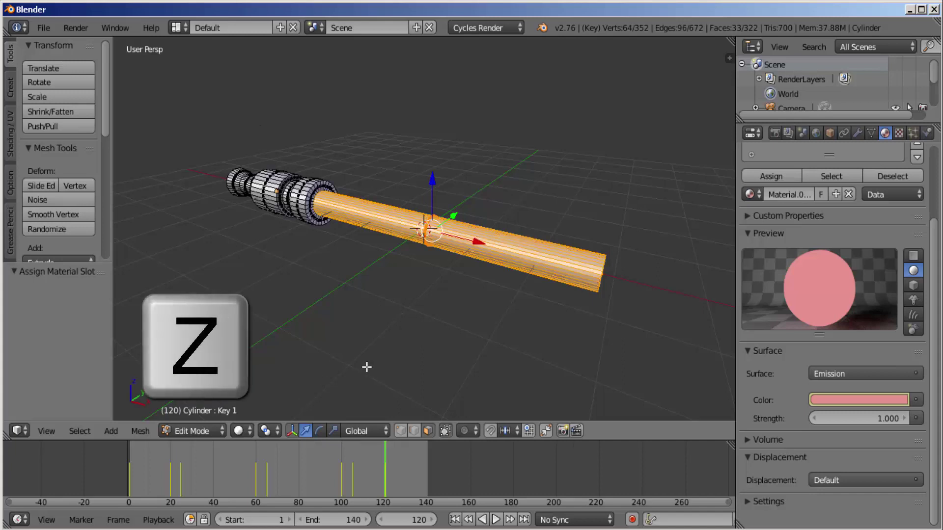
key("shift+Left")
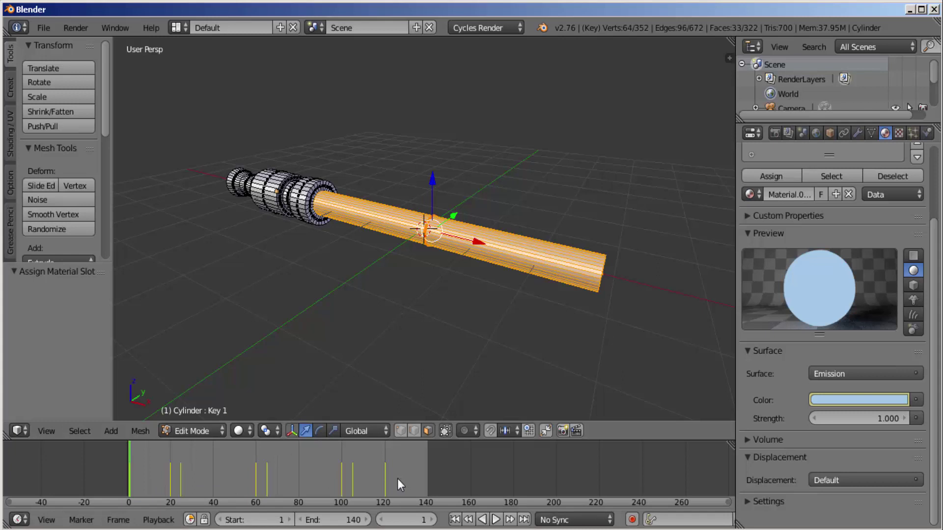
left_click(255, 478)
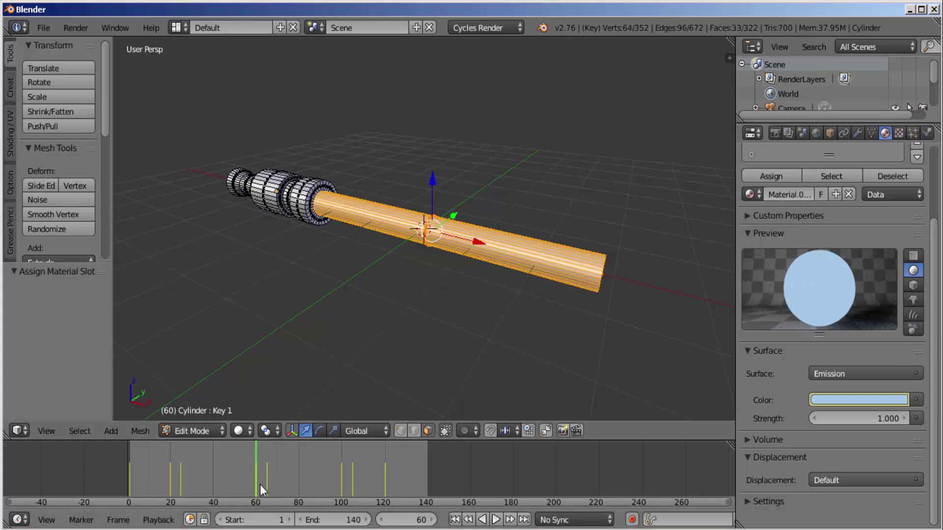
left_click(278, 474)
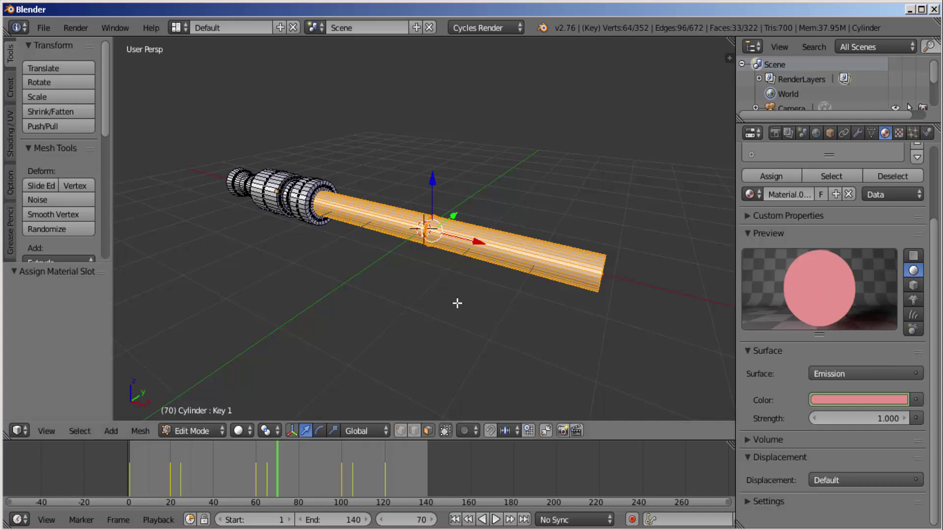
key("F12")
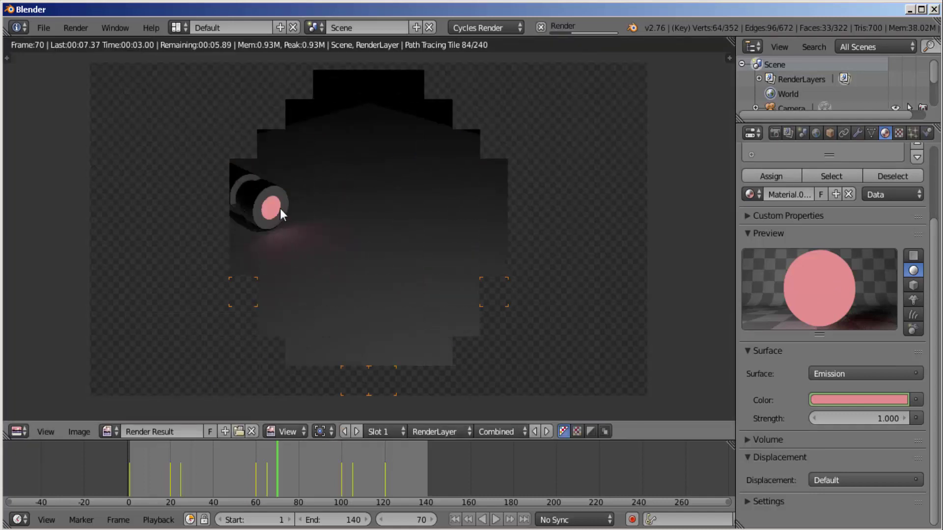
Step: Render a still of frame 110, then stop the render and return to the 3D viewport
left_click(363, 483)
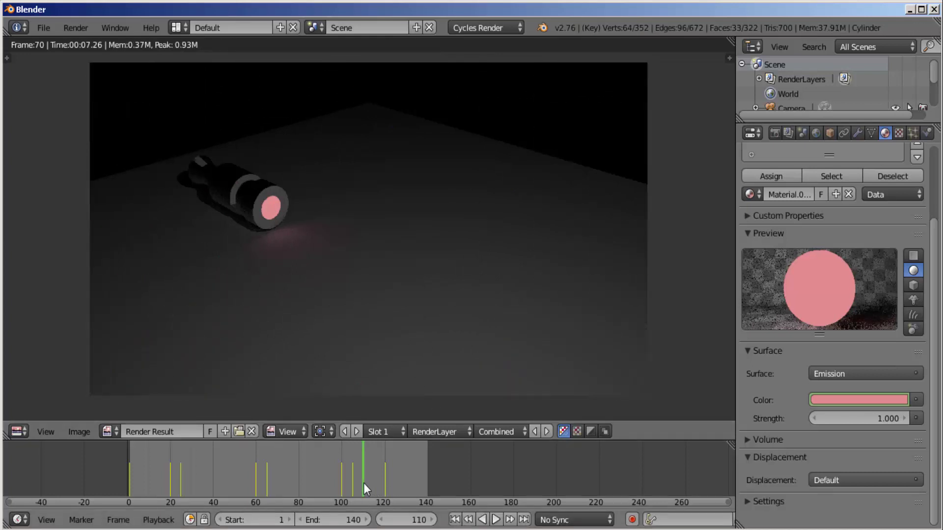
key("F12")
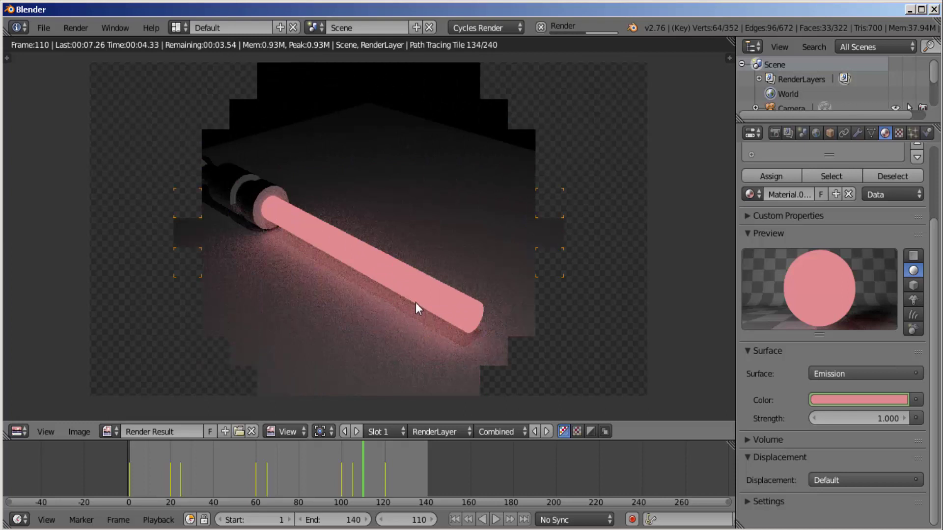
key("Escape")
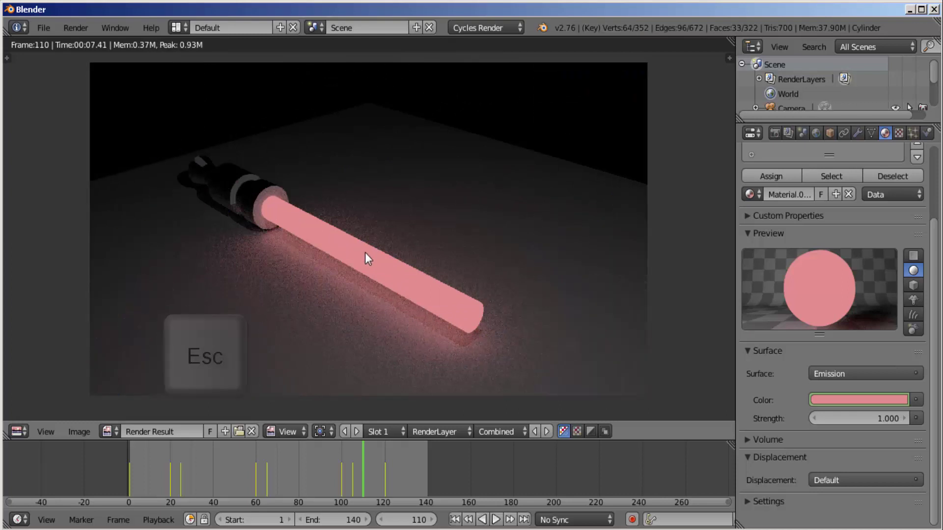
key("Escape")
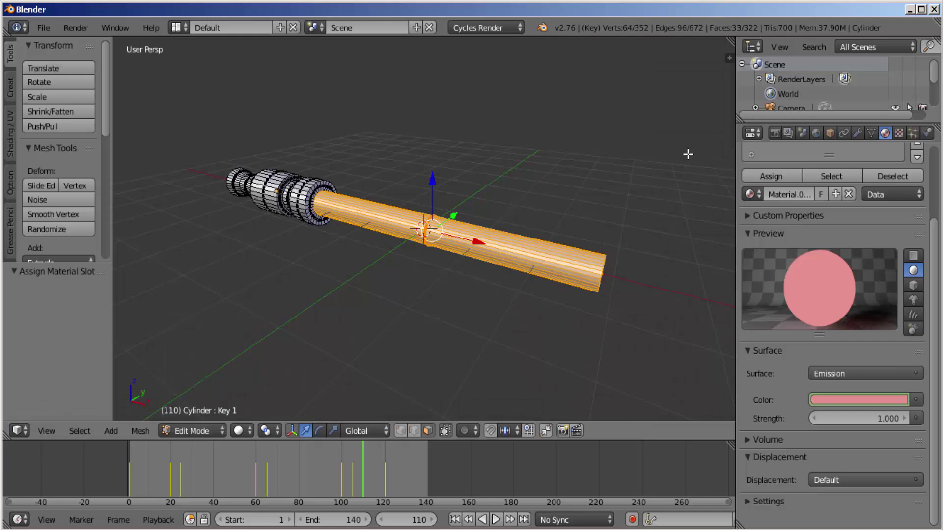
Step: Look through the scene camera and apply the HDTV 720p resolution preset
left_click(46, 432)
left_click(73, 378)
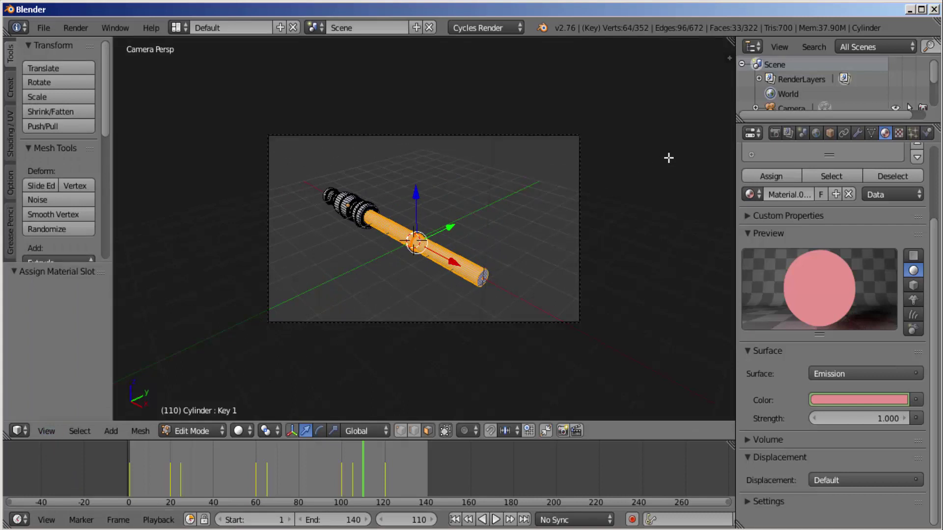
left_click(779, 135)
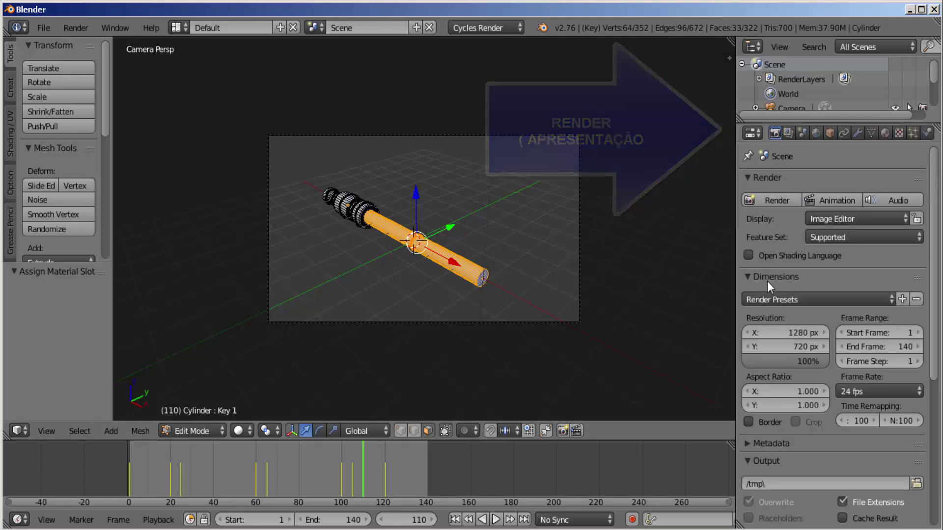
left_click(791, 300)
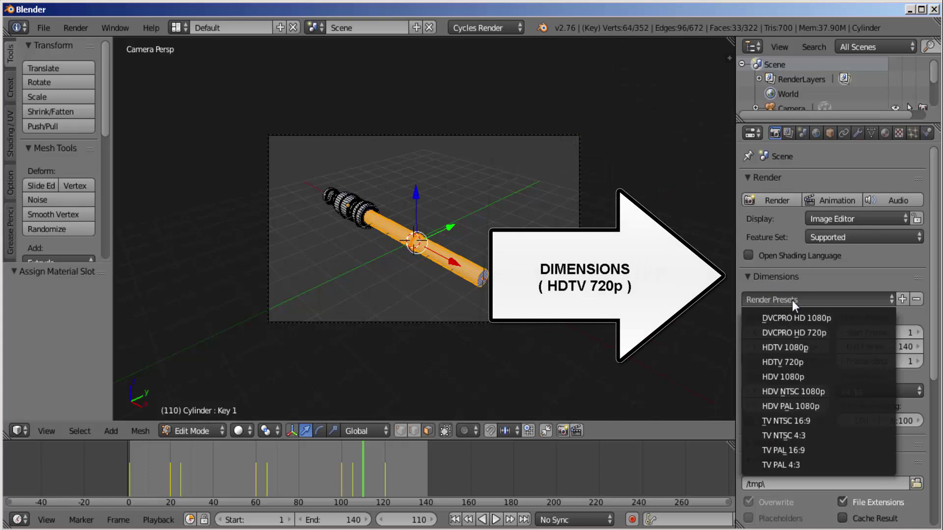
left_click(795, 364)
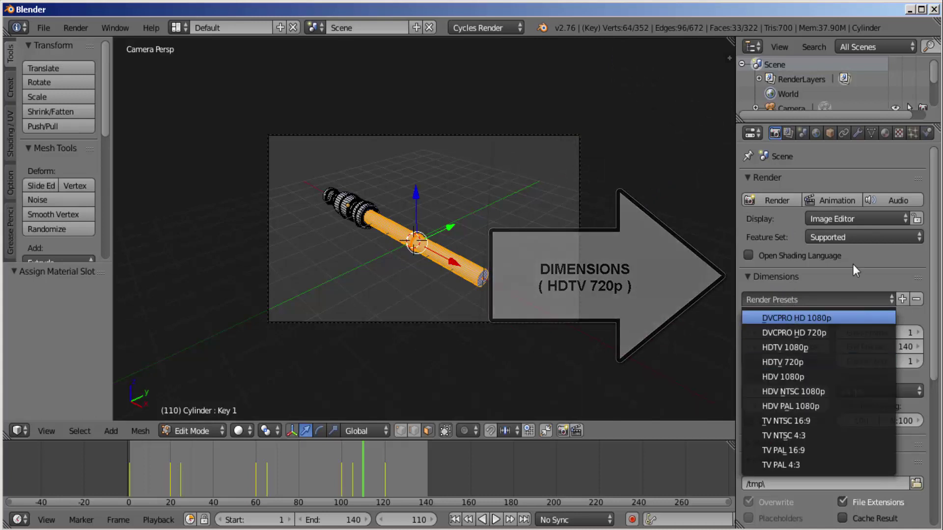
Step: Scale the render resolution to 50% and keep AVI JPEG as the output format
scroll(832, 387, "down", 3)
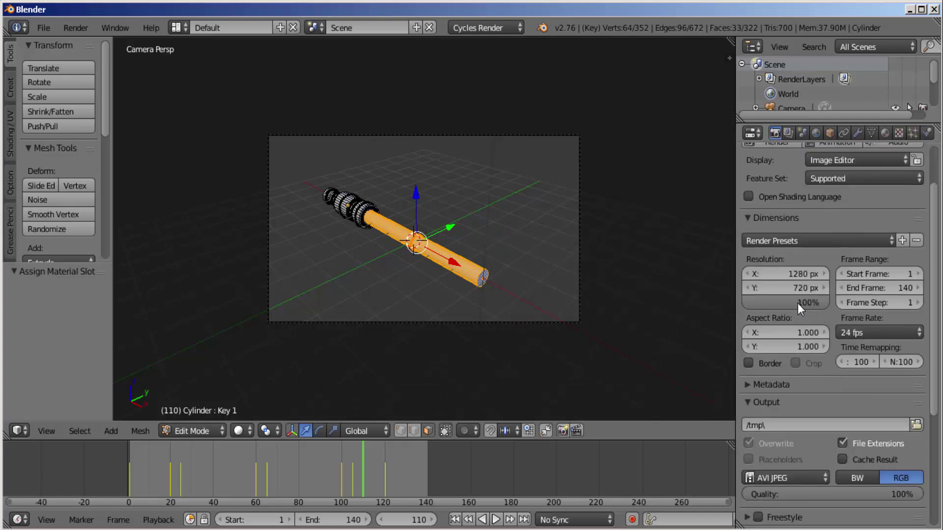
left_click(784, 302)
type("50")
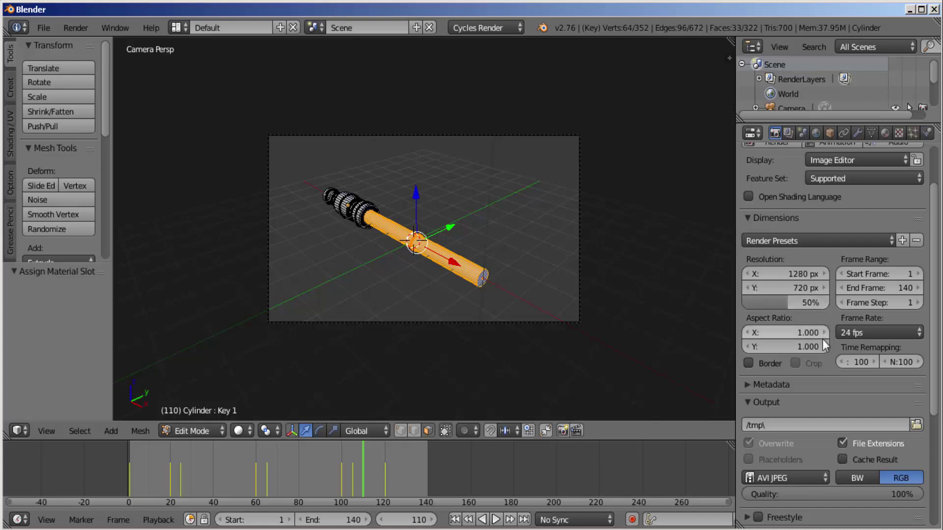
scroll(822, 339, "down", 3)
scroll(823, 341, "down", 3)
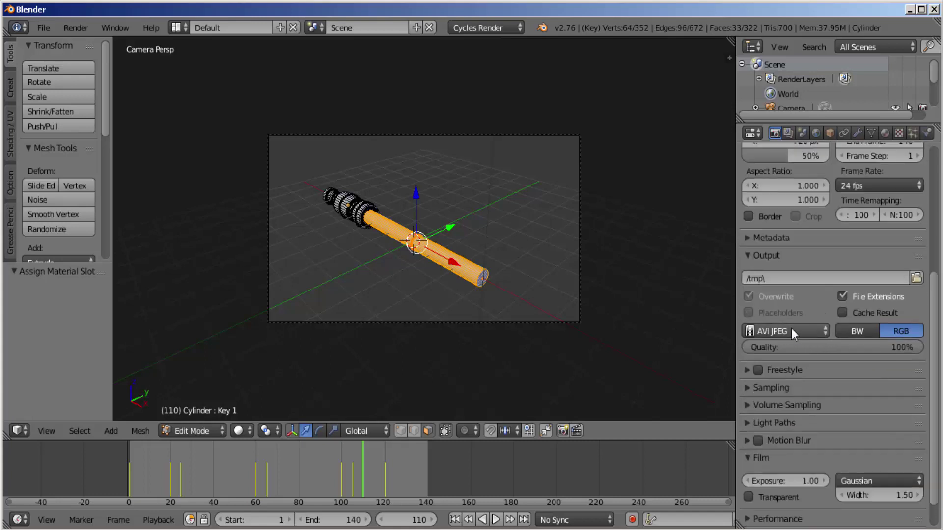
left_click(824, 328)
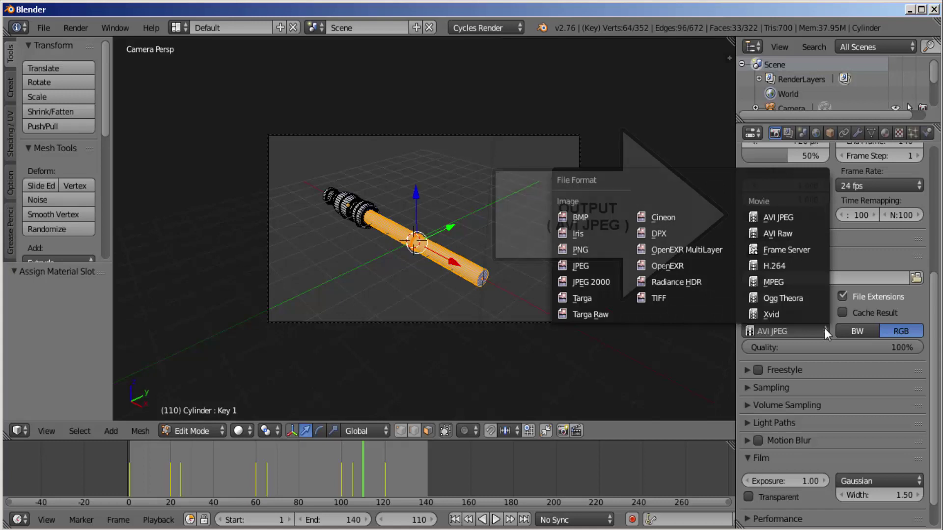
left_click(791, 219)
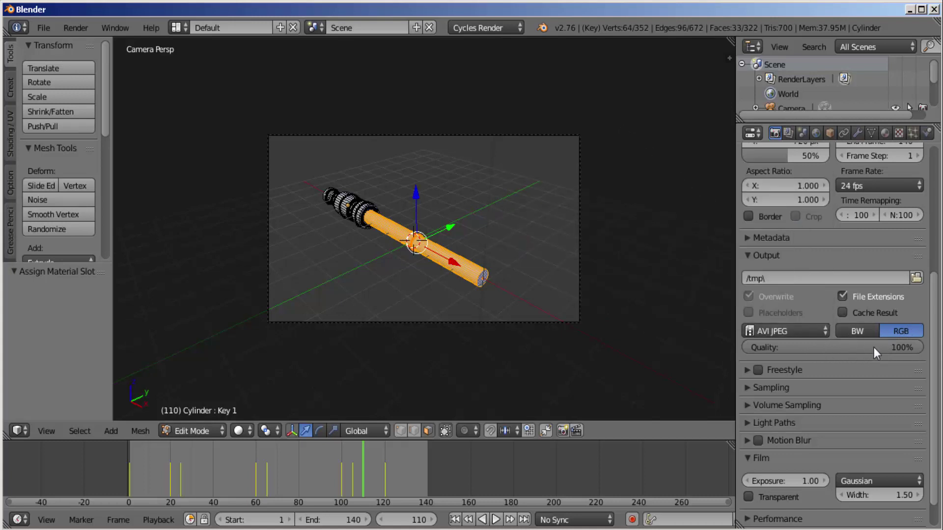
scroll(846, 345, "up", 5)
scroll(857, 345, "up", 4)
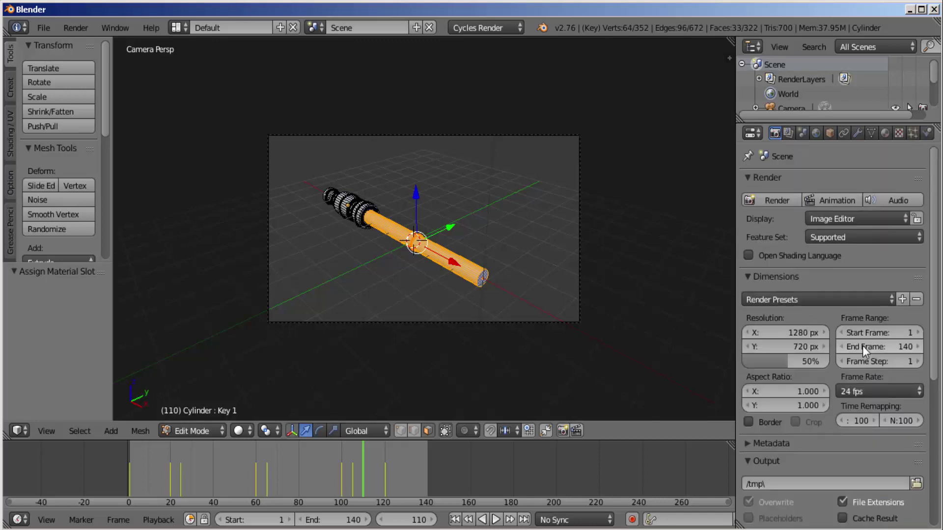
Step: Render all 140 frames of the lightsaber animation in Cycles
left_click(833, 198)
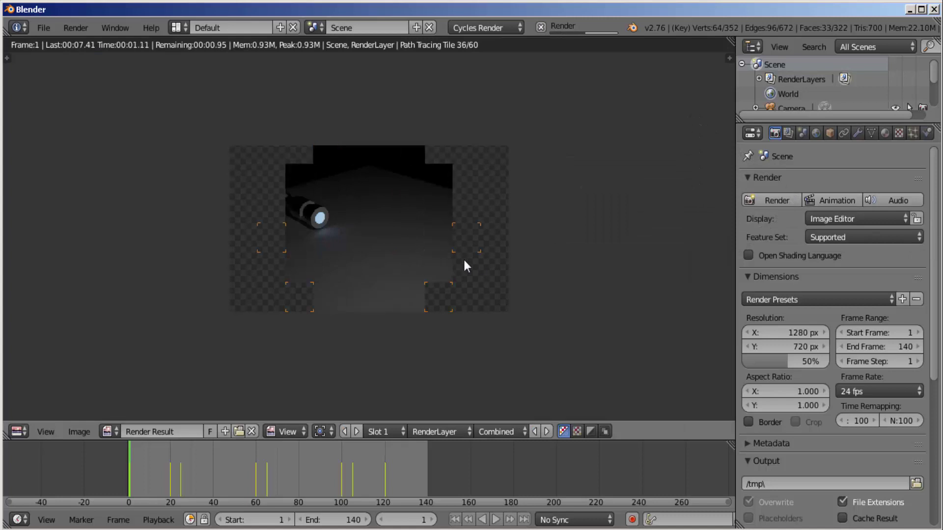
scroll(416, 342, "up", 3)
scroll(416, 342, "up", 1)
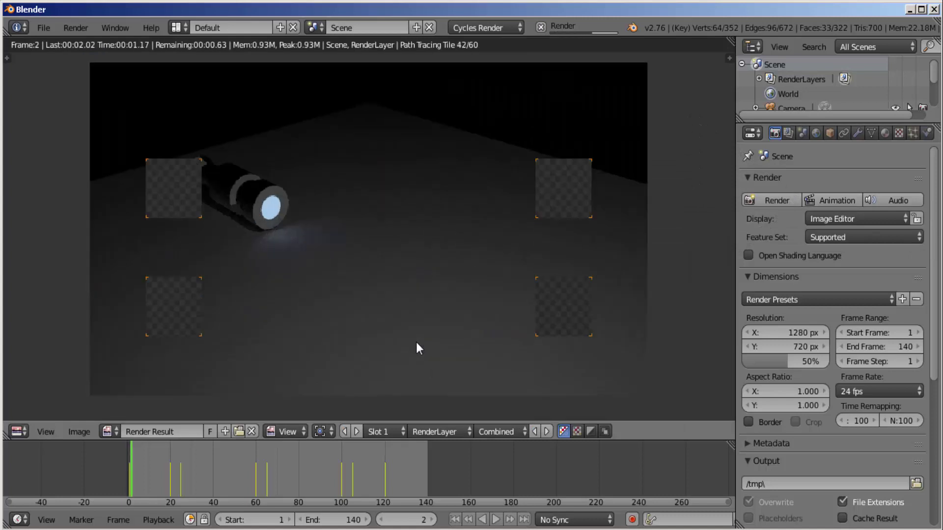
scroll(387, 288, "down", 2)
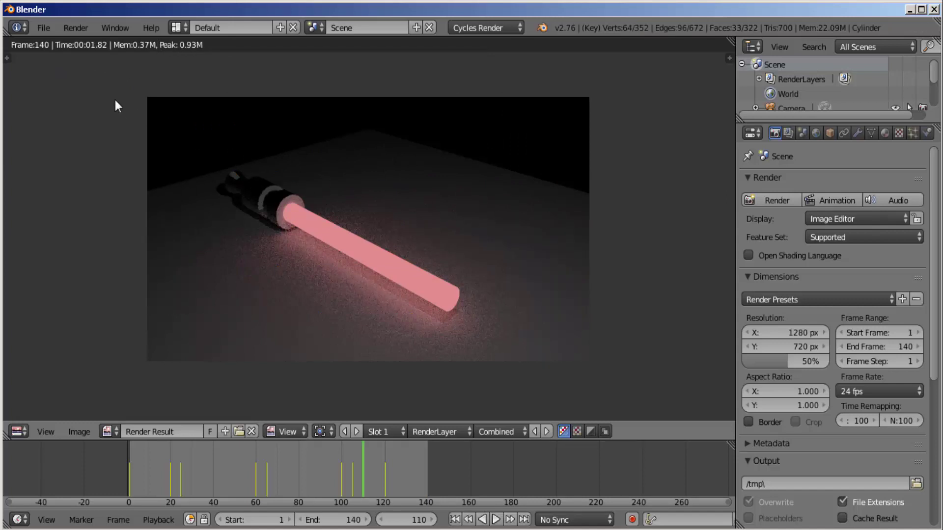
Step: Watch 0001-0140.avi in the animation player, then close it and return to the camera view
left_click(80, 28)
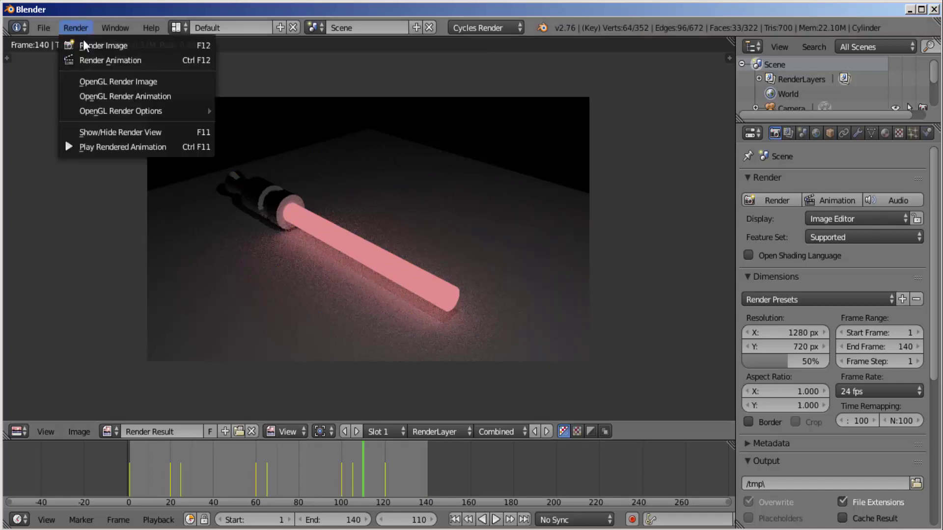
left_click(108, 145)
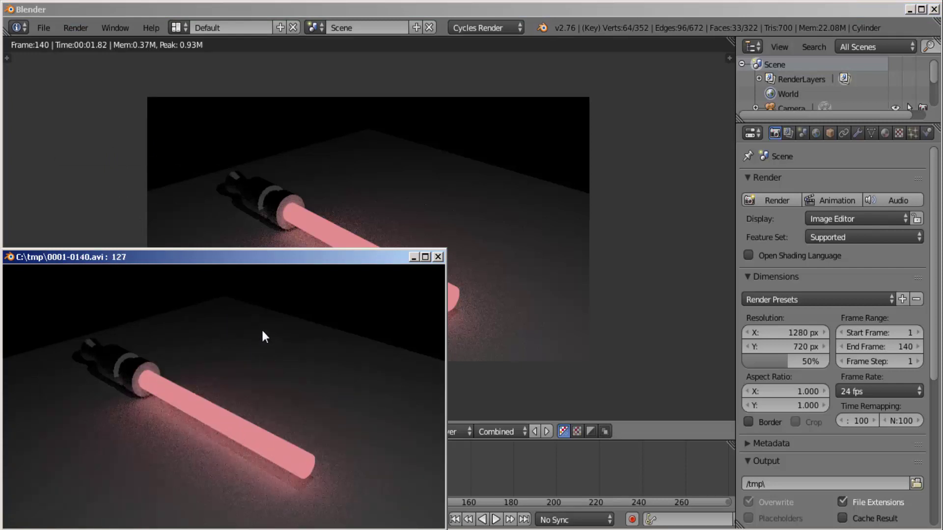
left_click_drag(311, 255, 457, 102)
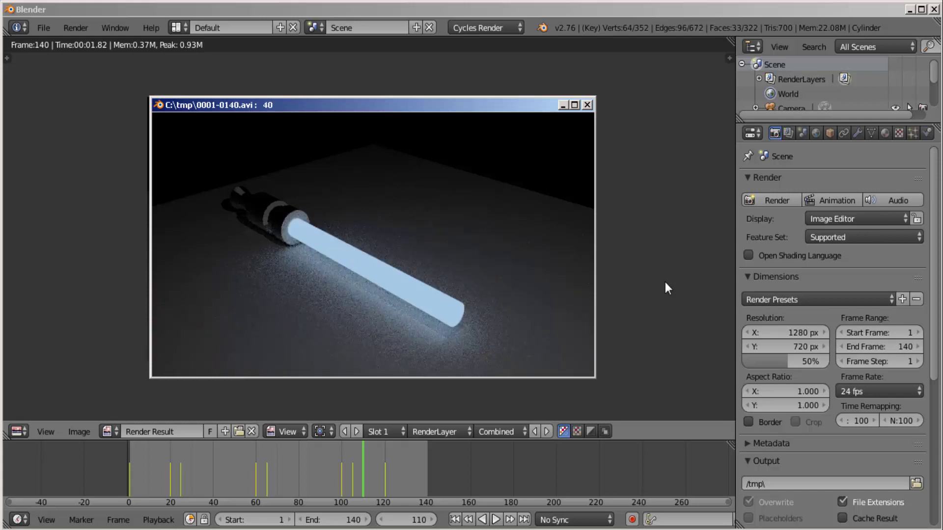
left_click(591, 104)
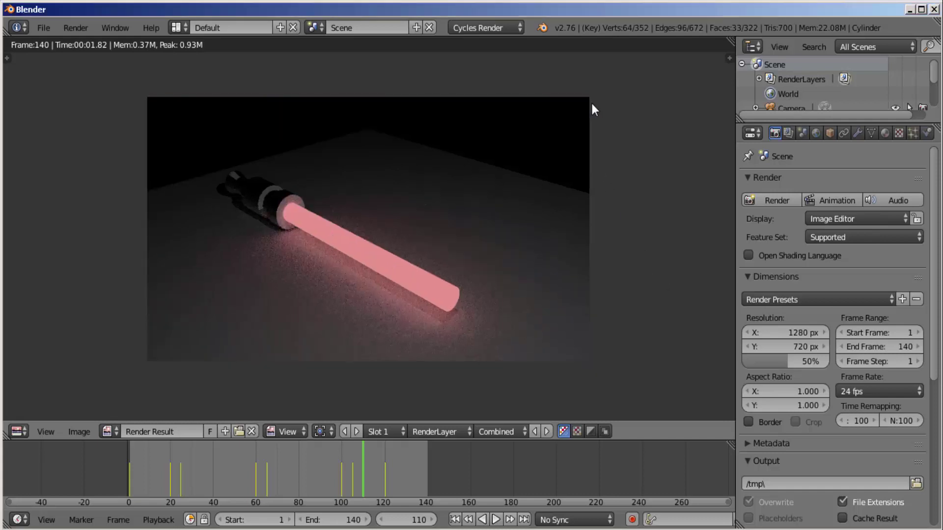
key("Escape")
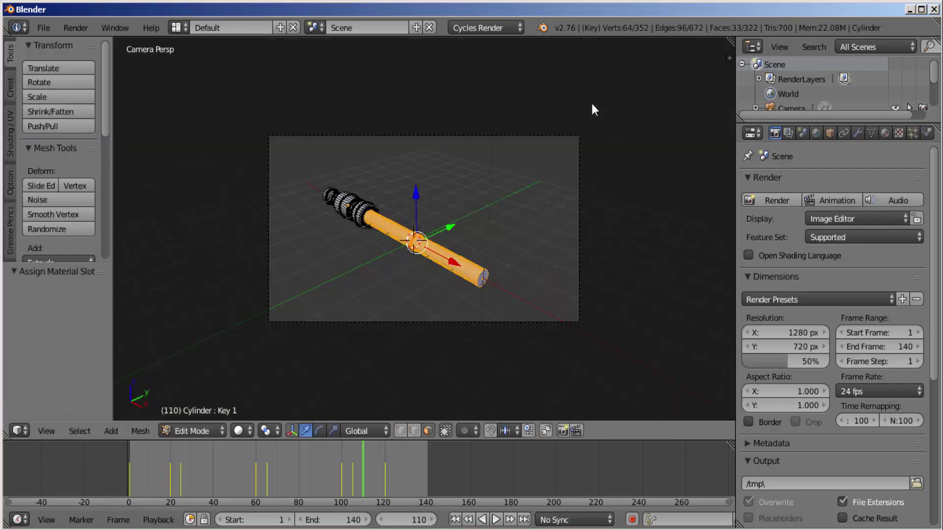